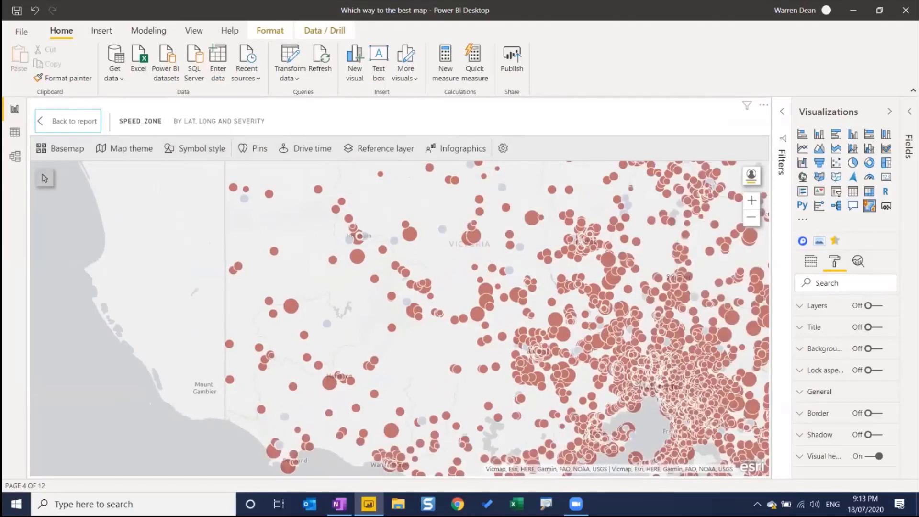
Step: Review which fields are assigned to the ArcGIS map's location, size and color, and return to the report page
click(812, 263)
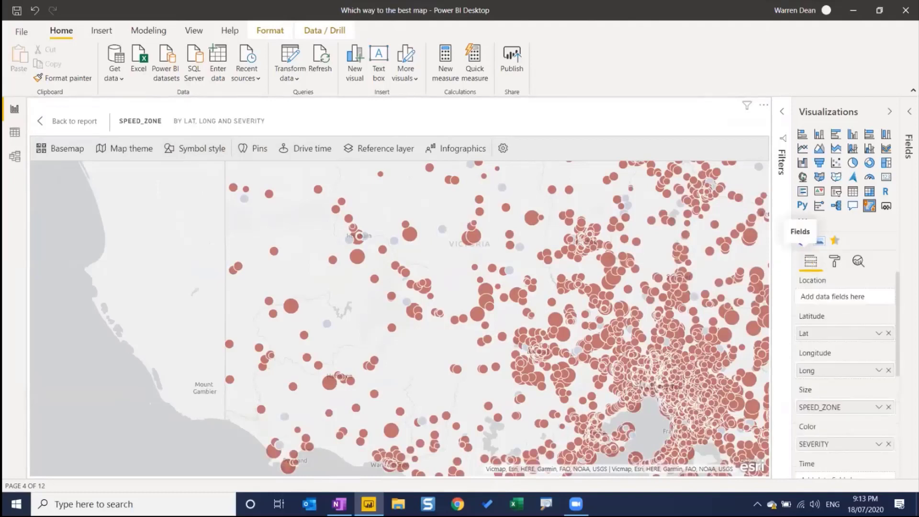
scroll(844, 373, down, 3)
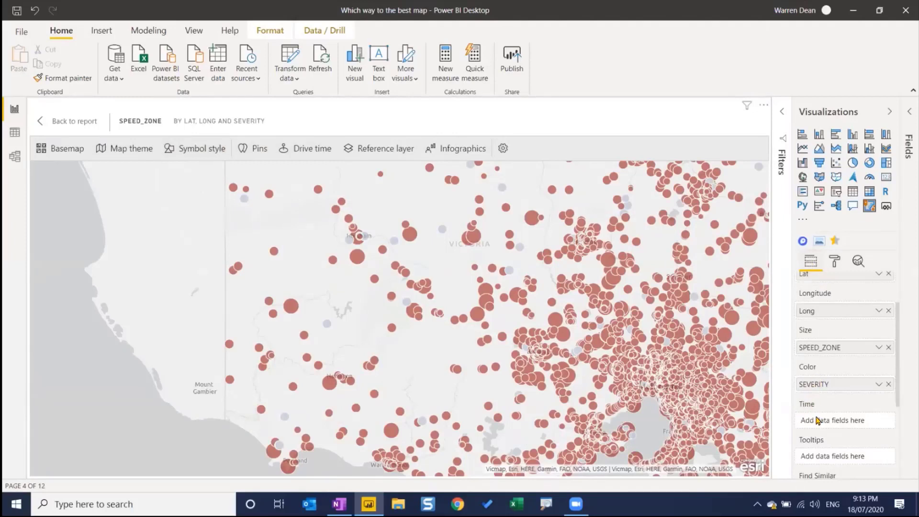
scroll(845, 374, up, 3)
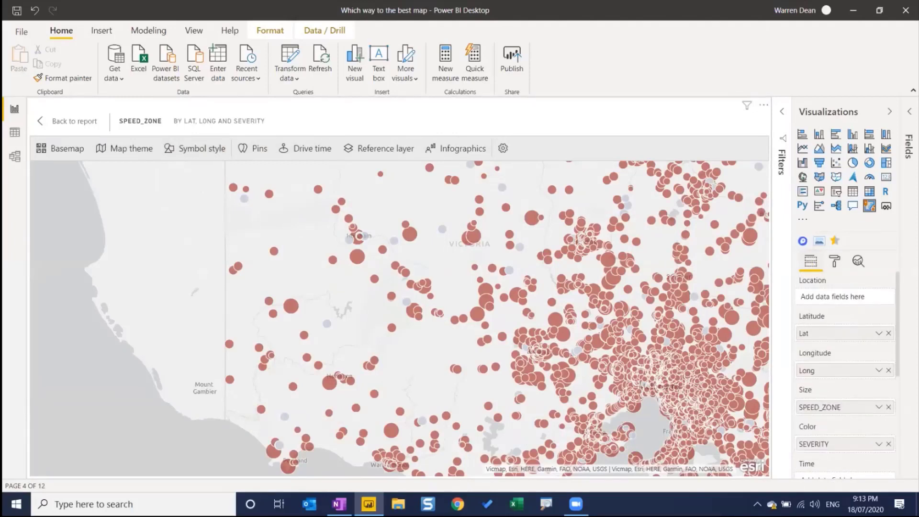
click(71, 124)
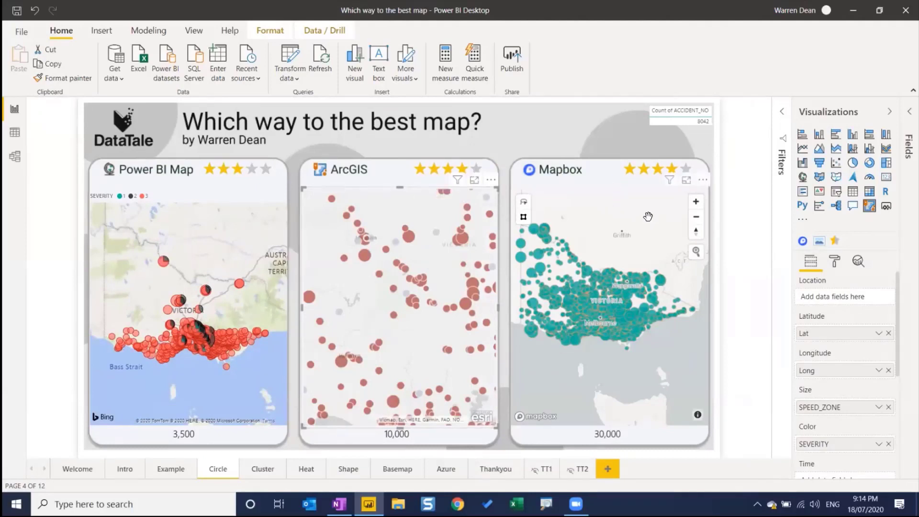
Step: Open the Mapbox visual in focus mode and examine its Circle radius, zoom scale factor and color settings
click(688, 181)
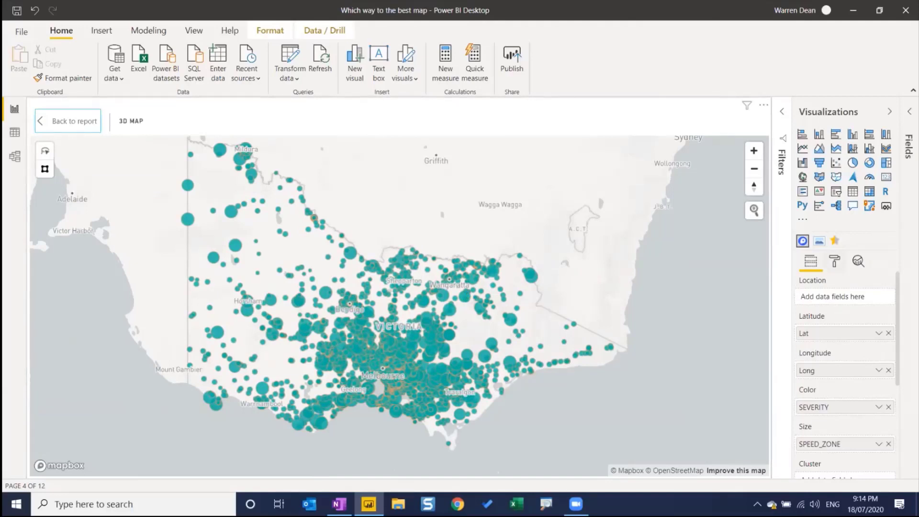
click(834, 261)
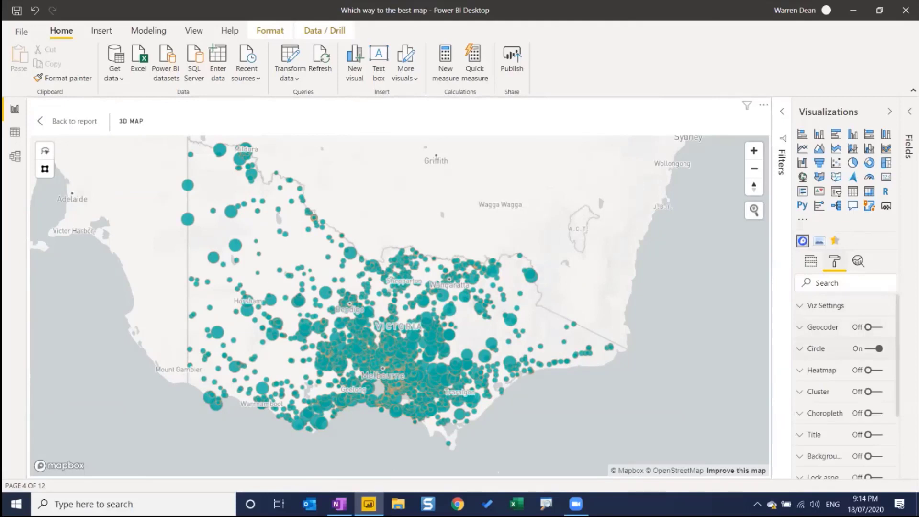
click(815, 348)
scroll(815, 349, down, 1)
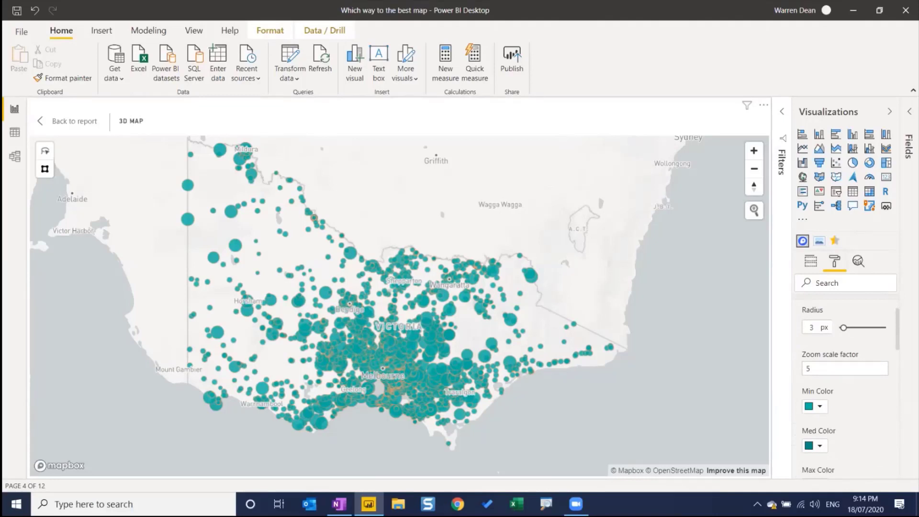
scroll(844, 383, down, 2)
scroll(844, 383, down, 2)
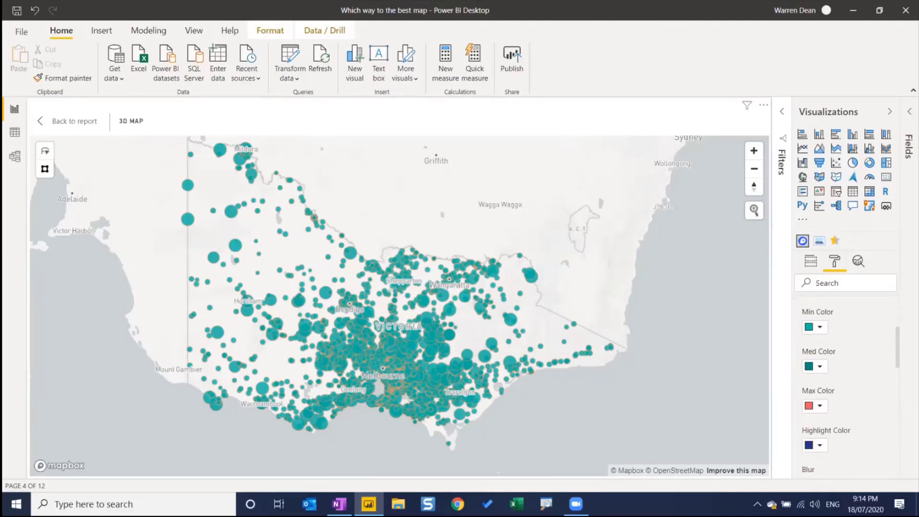
scroll(844, 383, down, 2)
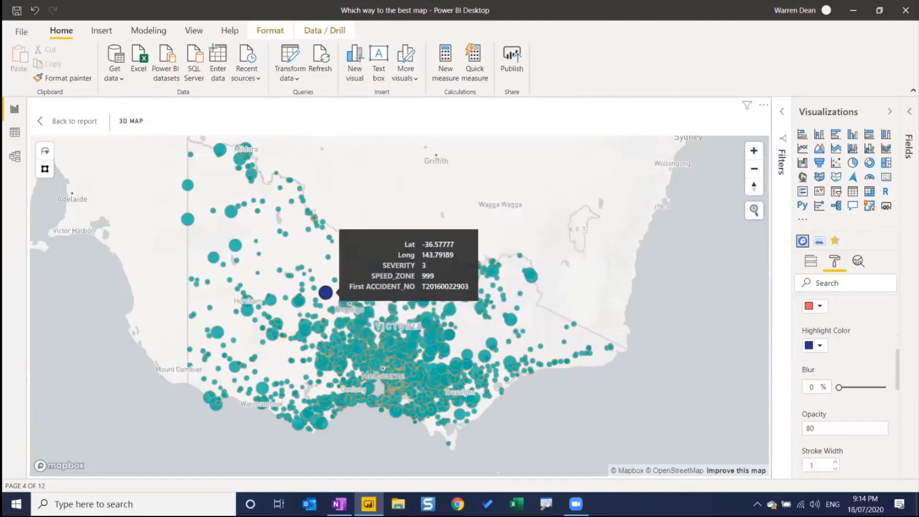
Step: Examine the Circle blur, opacity and stroke settings alongside the Mapbox point tooltips, and return to the report page
scroll(844, 388, down, 3)
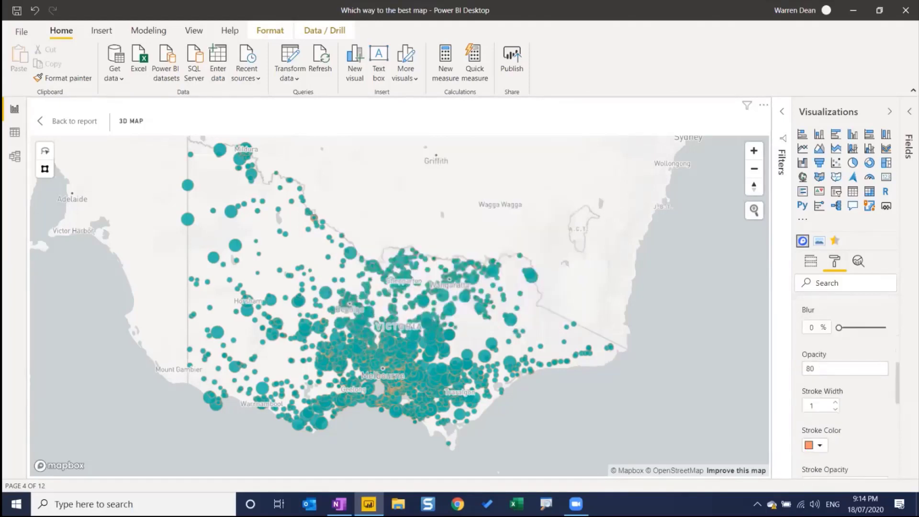
scroll(845, 388, down, 3)
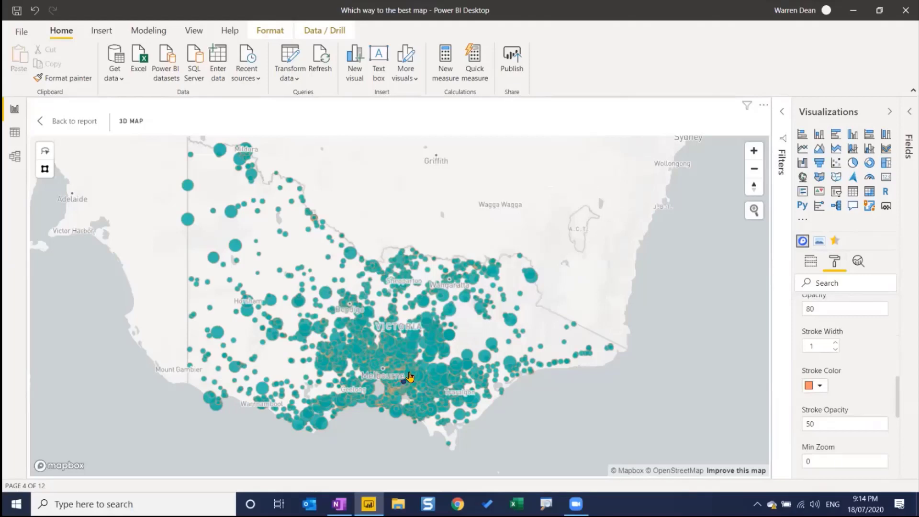
mouse_move(414, 378)
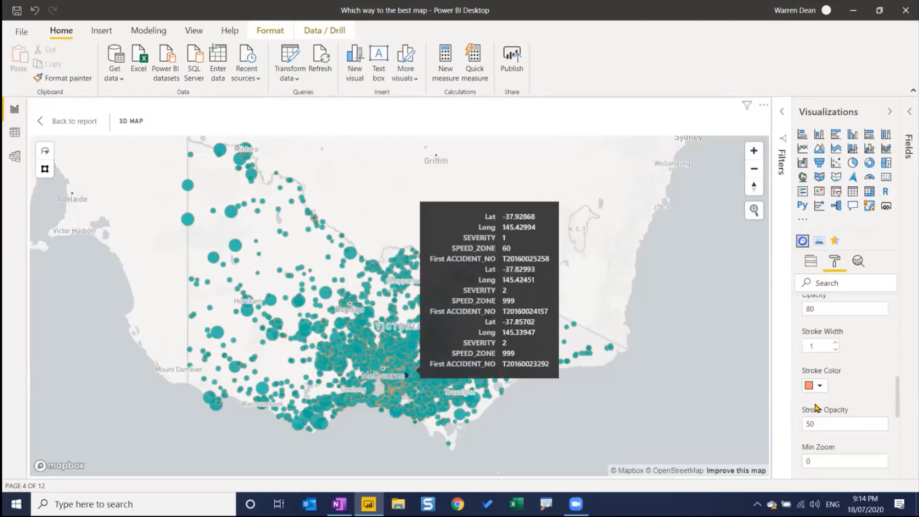
scroll(845, 388, down, 3)
scroll(844, 383, up, 15)
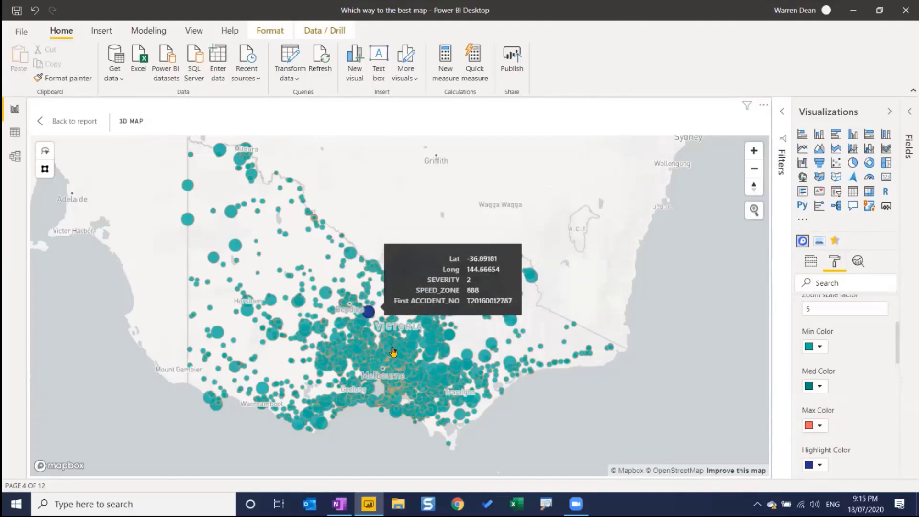
mouse_move(391, 354)
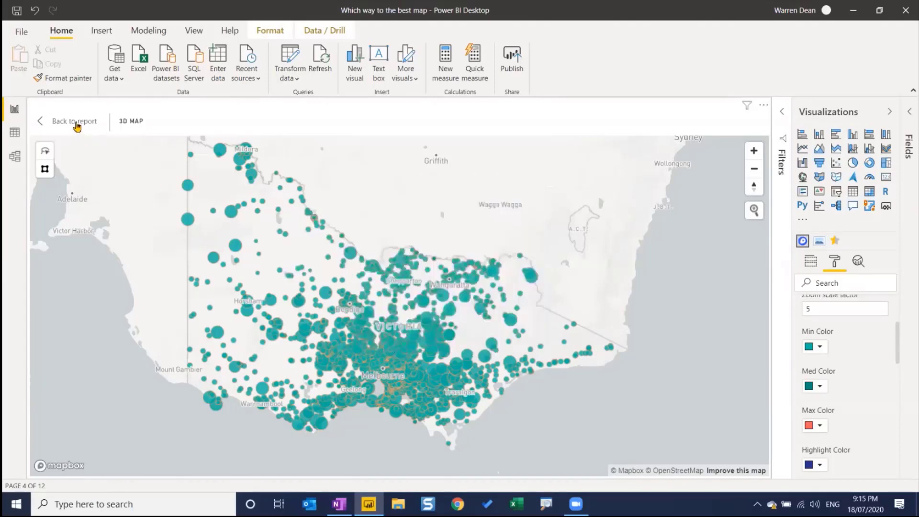
click(75, 125)
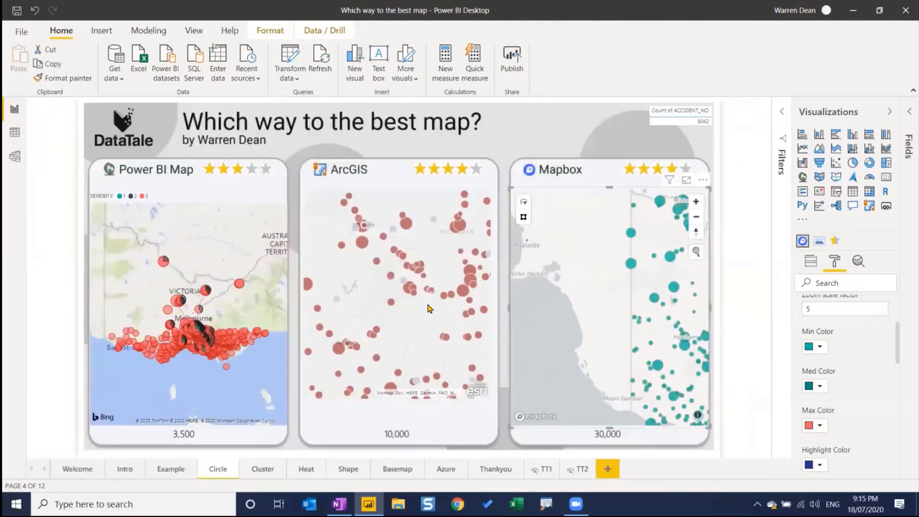
Step: Show the record details of overlapping points on the ArcGIS map and inspect the points on the Mapbox map
scroll(416, 306, up, 2)
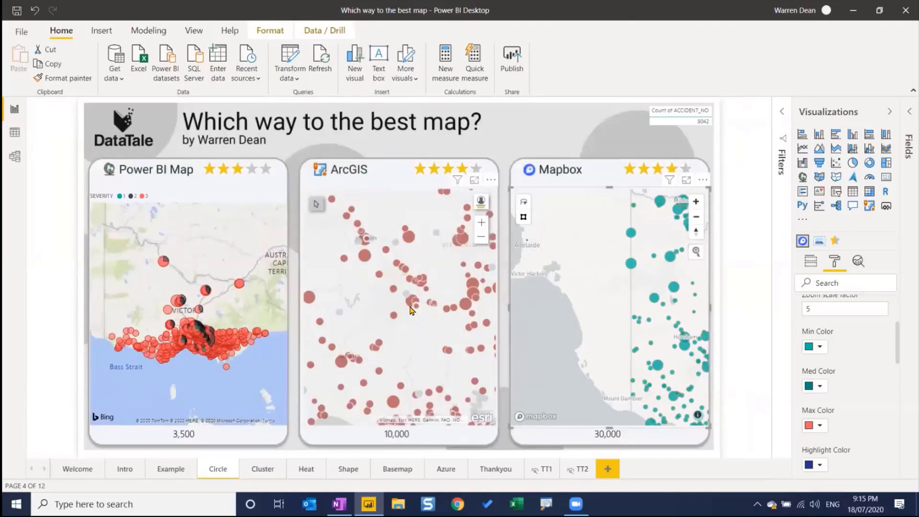
click(417, 308)
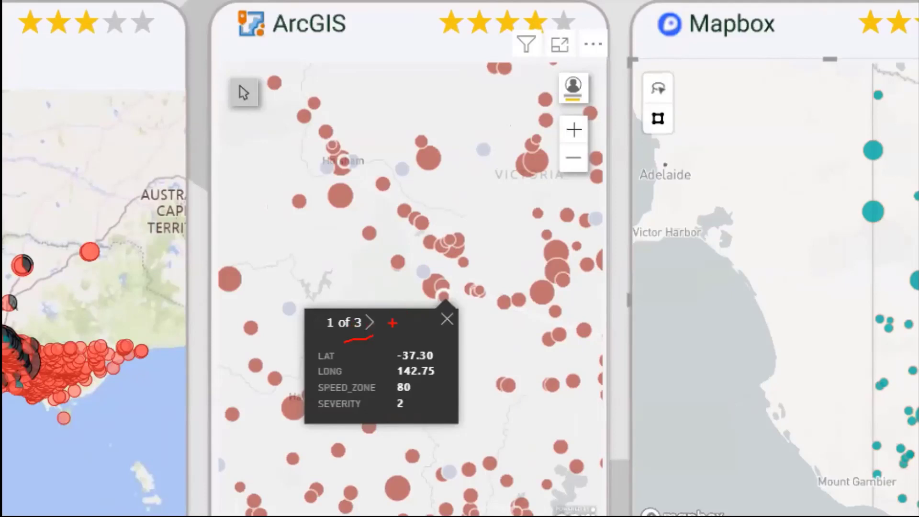
key(Escape)
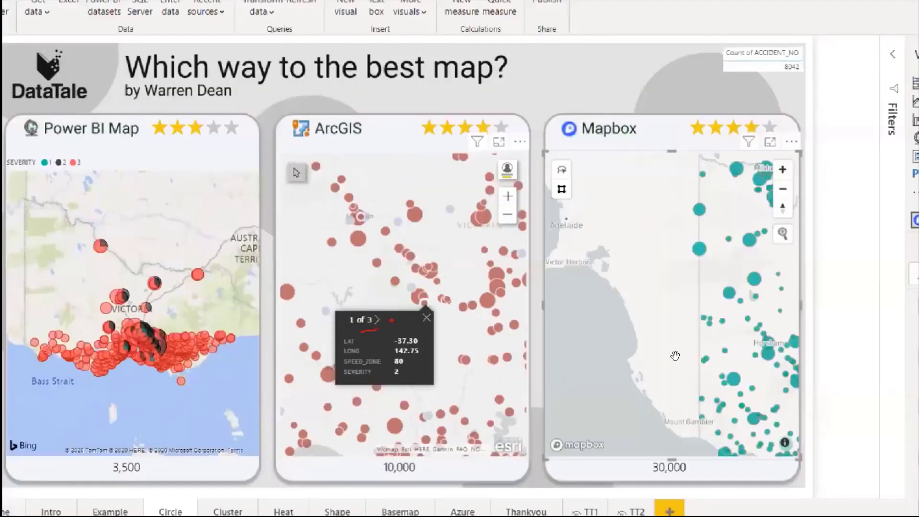
drag(684, 366, 582, 312)
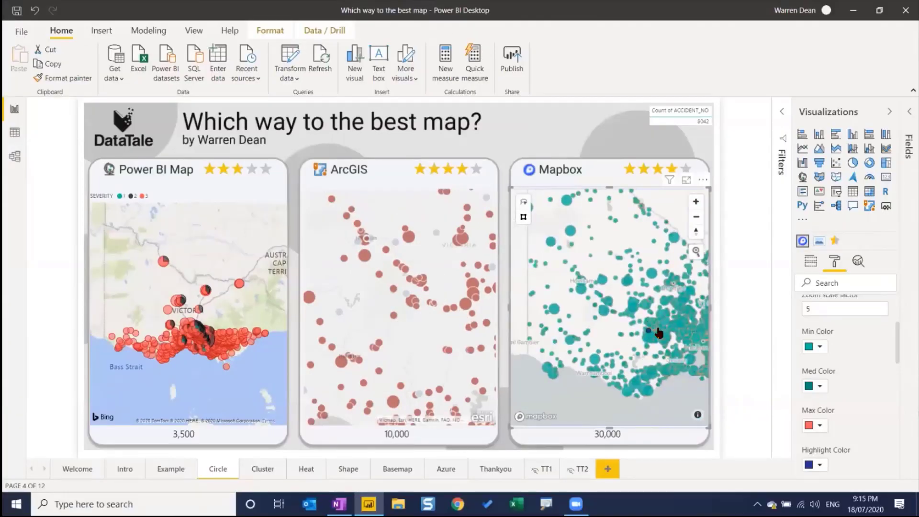
mouse_move(658, 334)
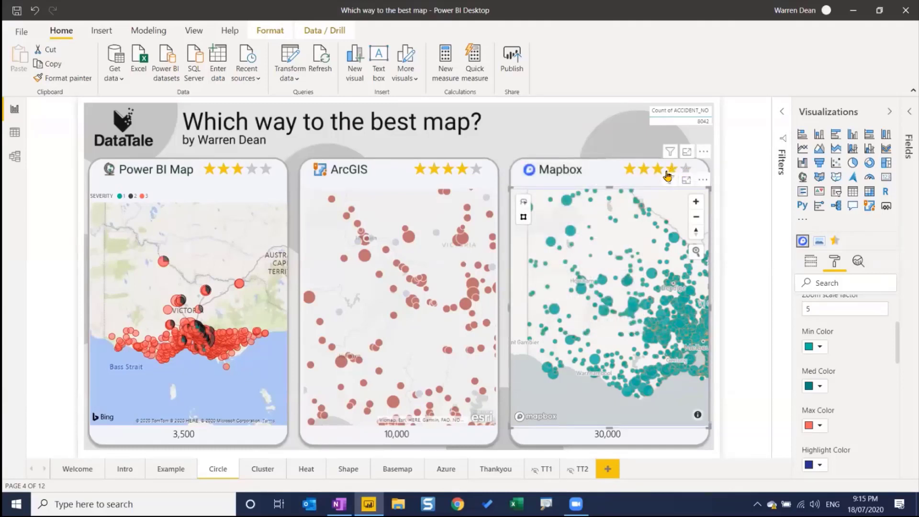
Step: Filter the Mapbox visual by ACCIDENT_NO to the second listed accident number, and replace that selection with the first one
click(783, 114)
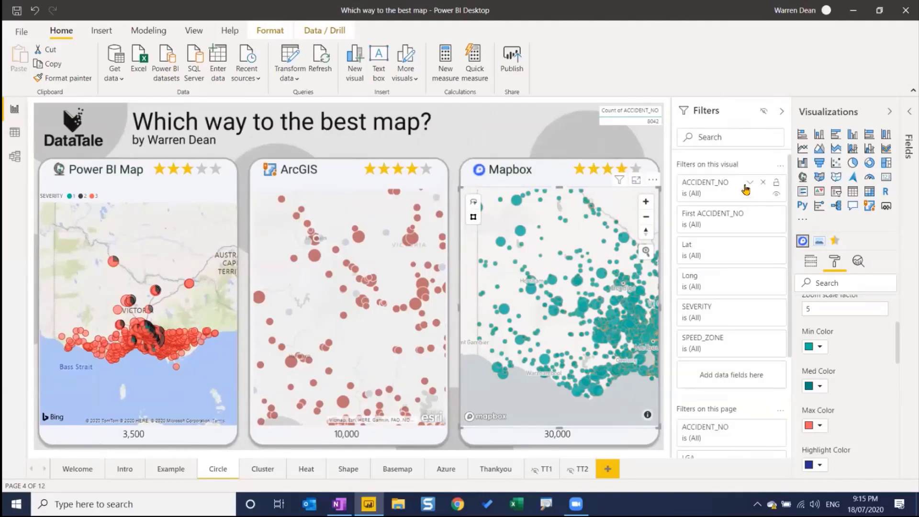
click(750, 183)
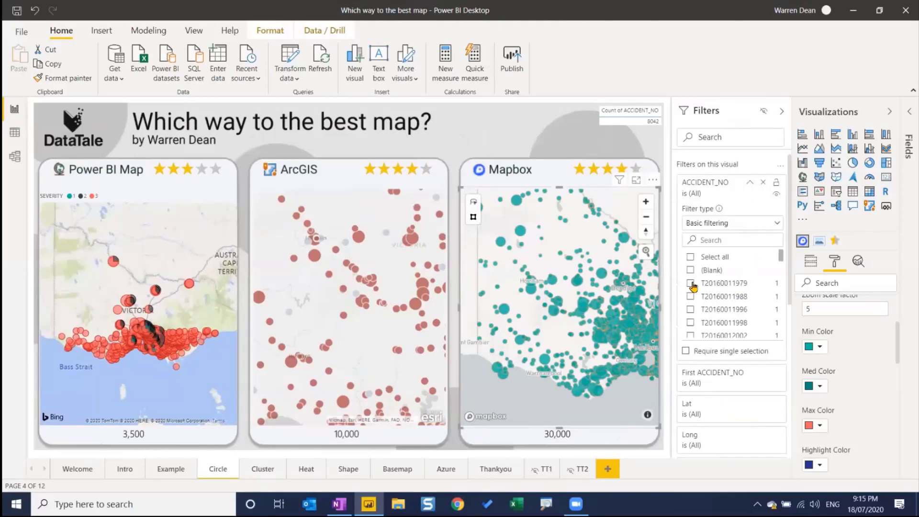
click(690, 296)
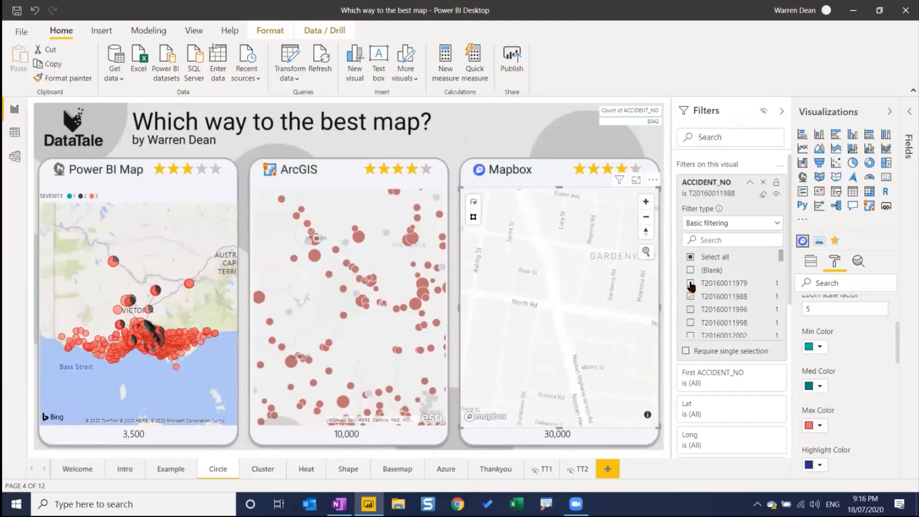
click(691, 284)
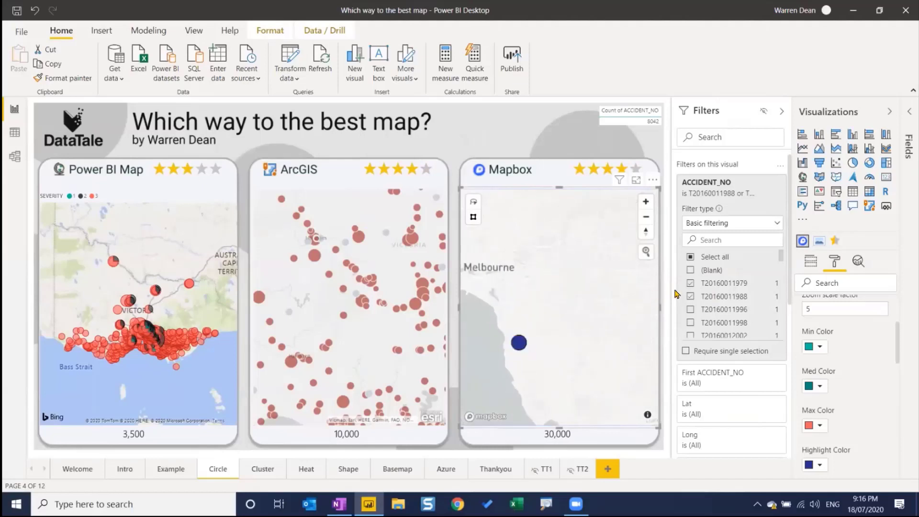
click(690, 296)
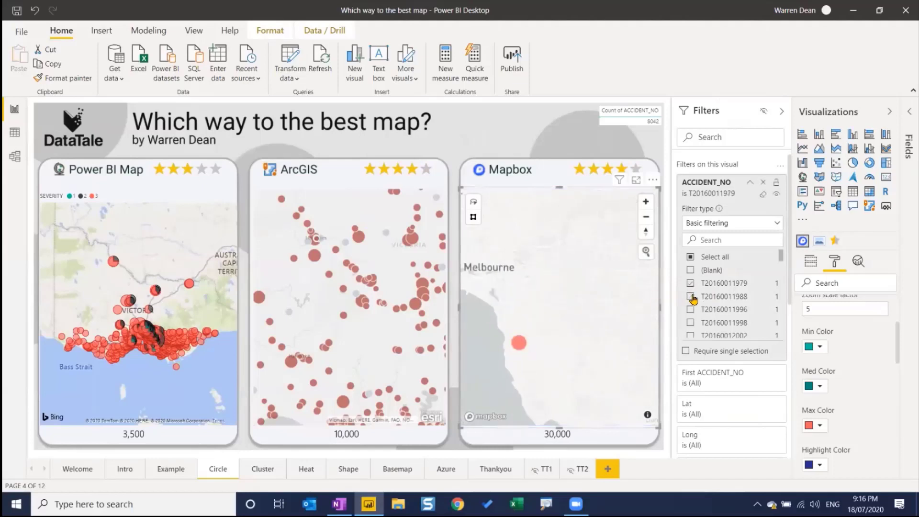
Step: Switch the Mapbox visual's ACCIDENT_NO filter back to the second listed accident number, and clear the filter selection
click(690, 296)
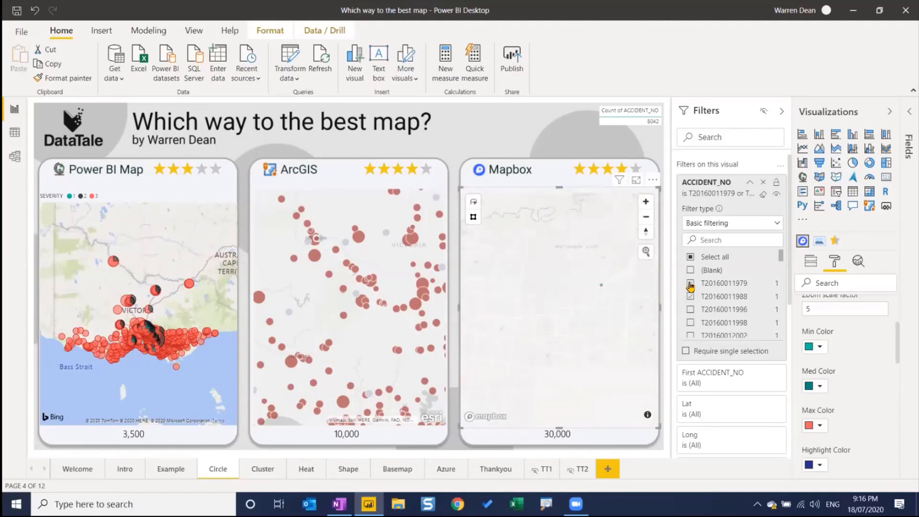
click(691, 284)
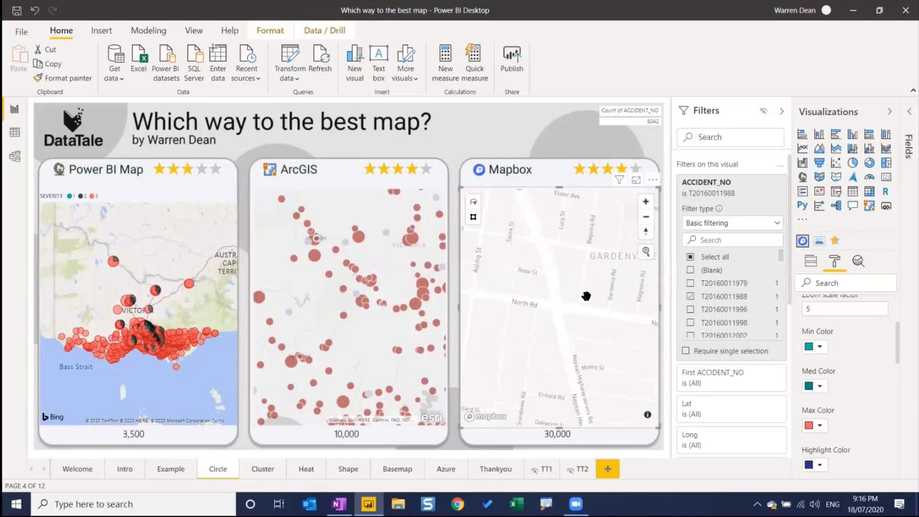
click(690, 297)
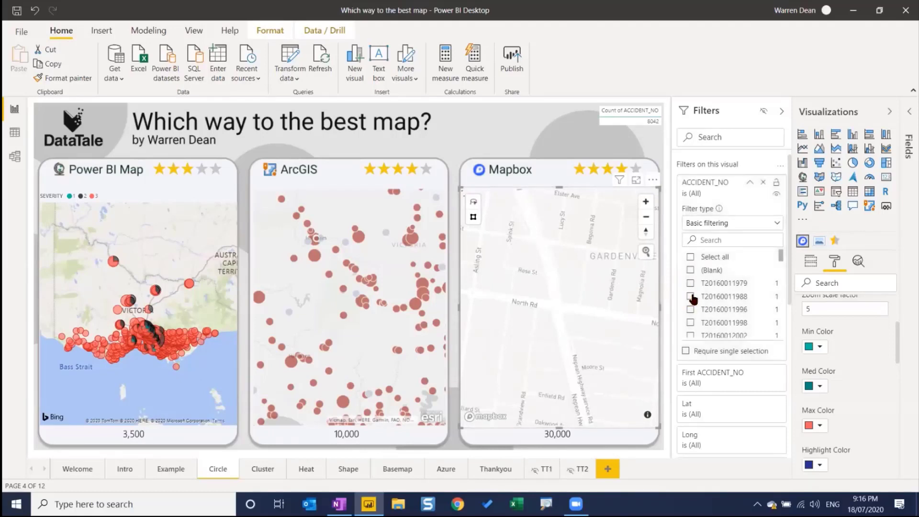
Step: Lasso a small group of accident points west of Melbourne on the Mapbox map to filter the report
scroll(546, 315, down, 5)
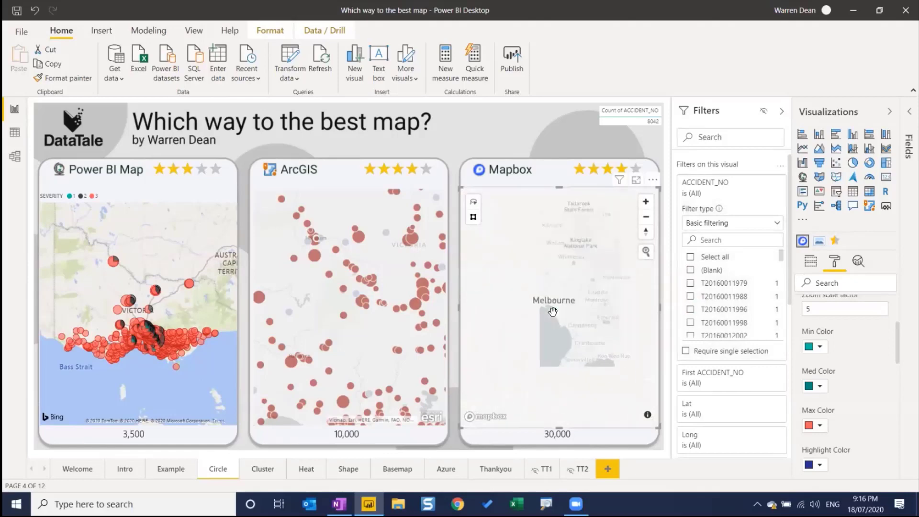
scroll(555, 330, up, 4)
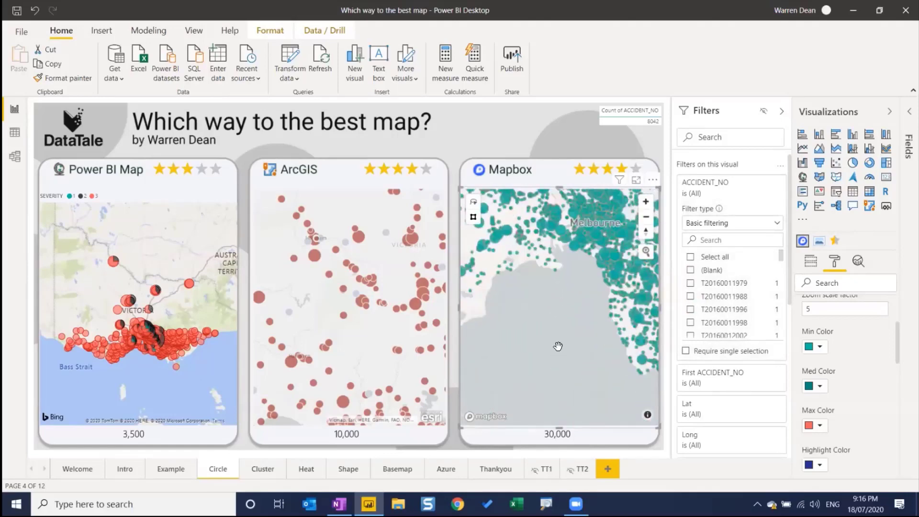
scroll(558, 346, up, 3)
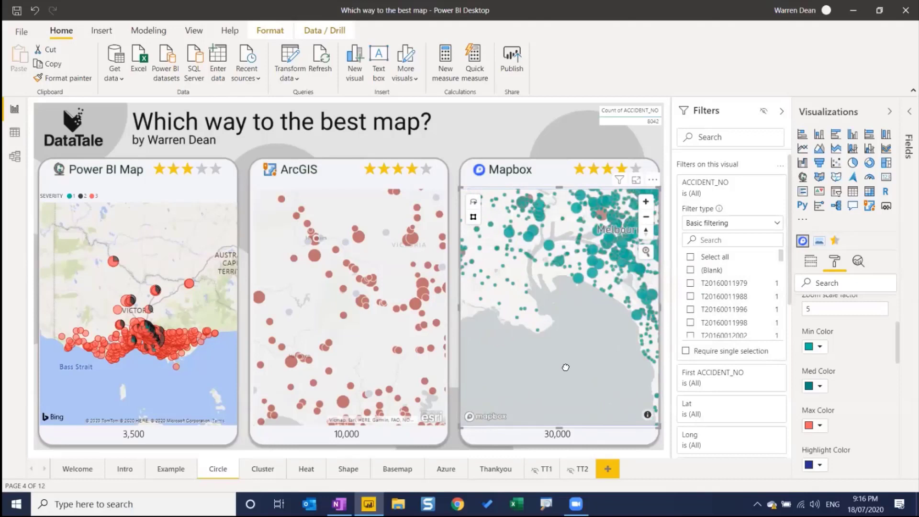
scroll(536, 299, up, 4)
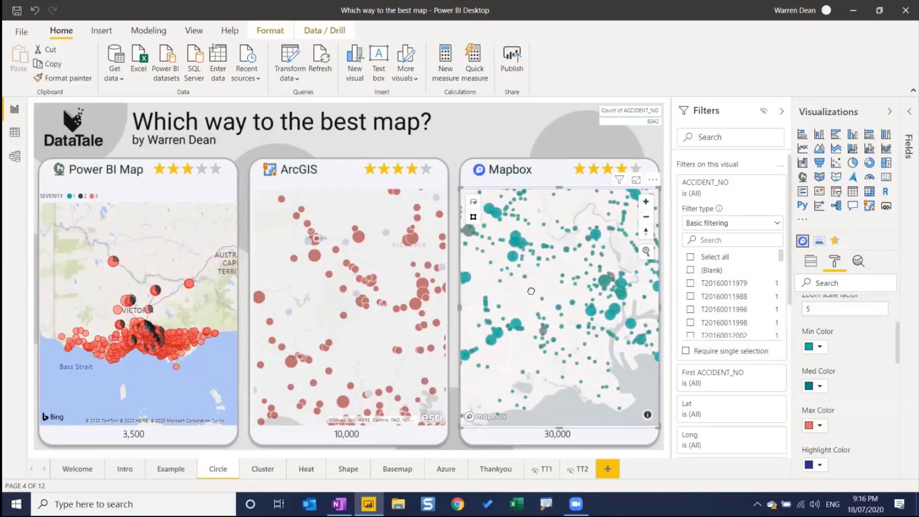
drag(531, 290, 570, 307)
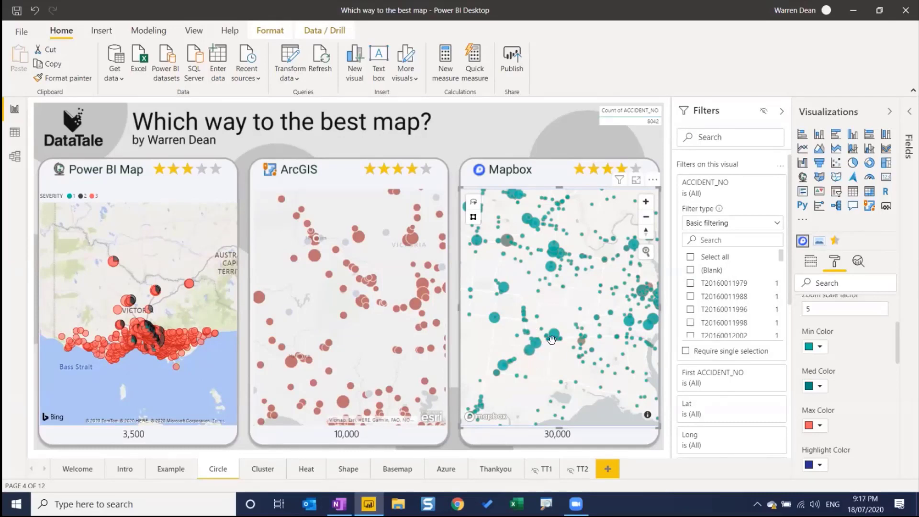
click(477, 204)
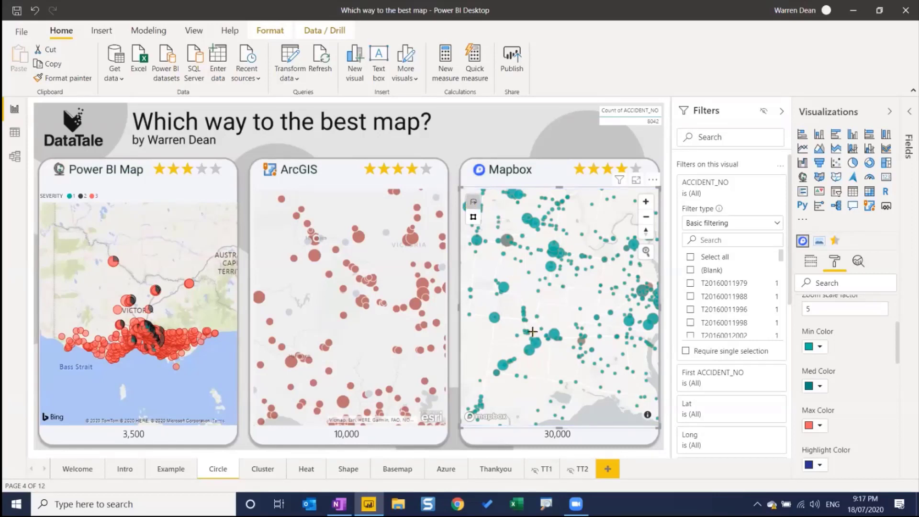
mouse_move(539, 326)
mouse_down()
mouse_move(588, 319)
mouse_move(568, 346)
mouse_move(539, 356)
mouse_move(539, 326)
mouse_up()
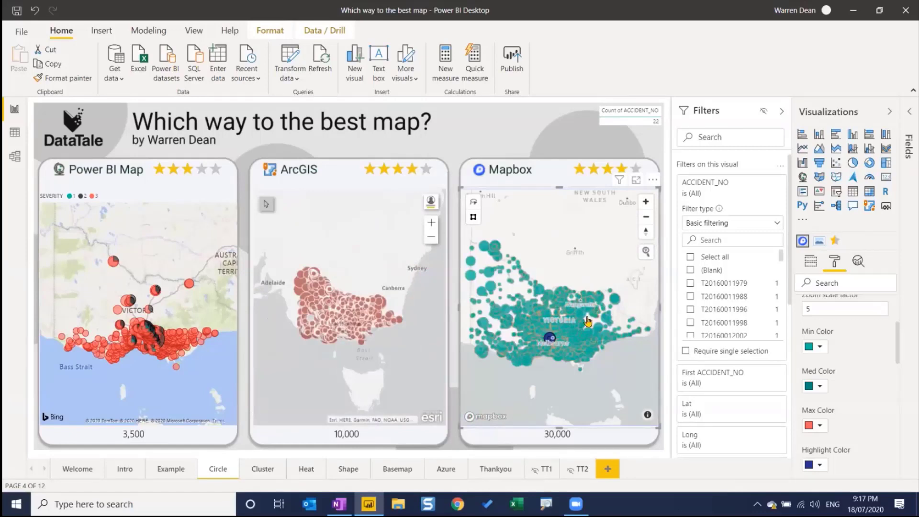
Step: Zoom in on the Power BI map and inspect the tooltip of the isolated accident point in Victoria's northwest
mouse_move(574, 340)
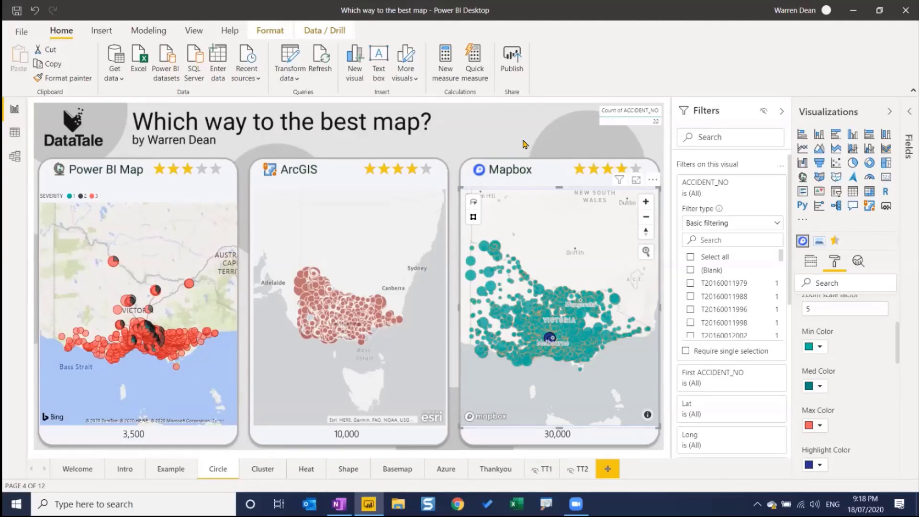
click(143, 225)
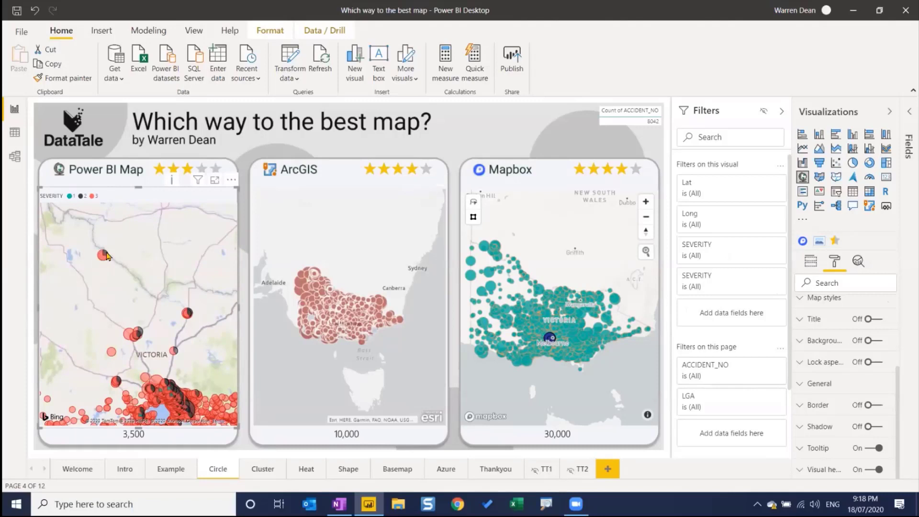
mouse_move(102, 258)
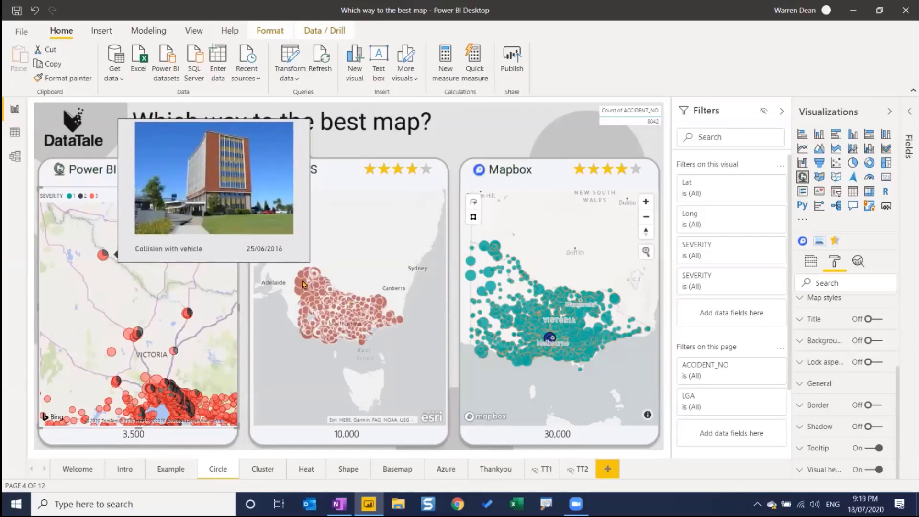
mouse_move(532, 317)
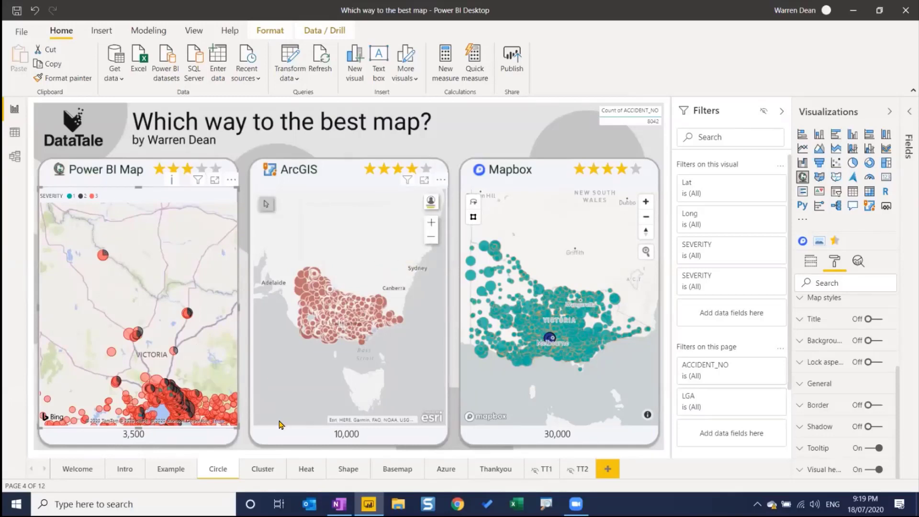
Step: Open the Cluster page and explore how the ArcGIS clusters break up from state level down to Bendigo's streets
click(264, 471)
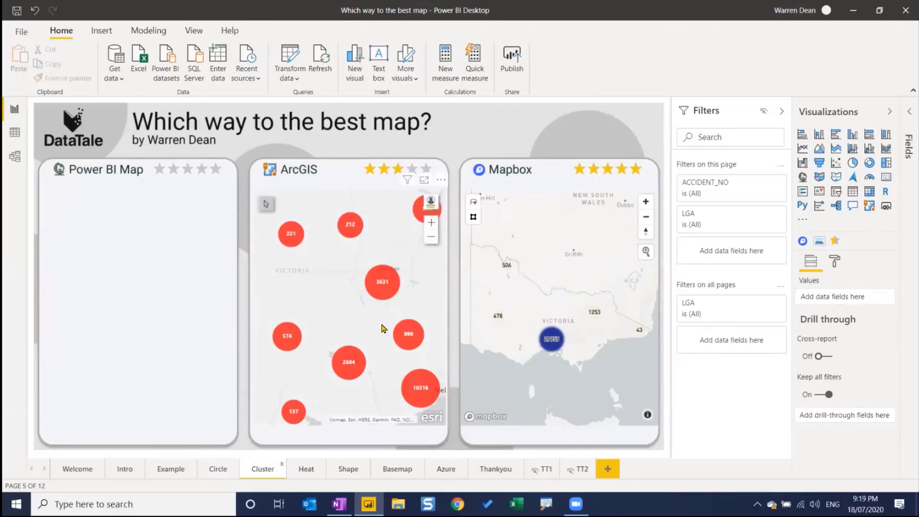
scroll(376, 303, up, 2)
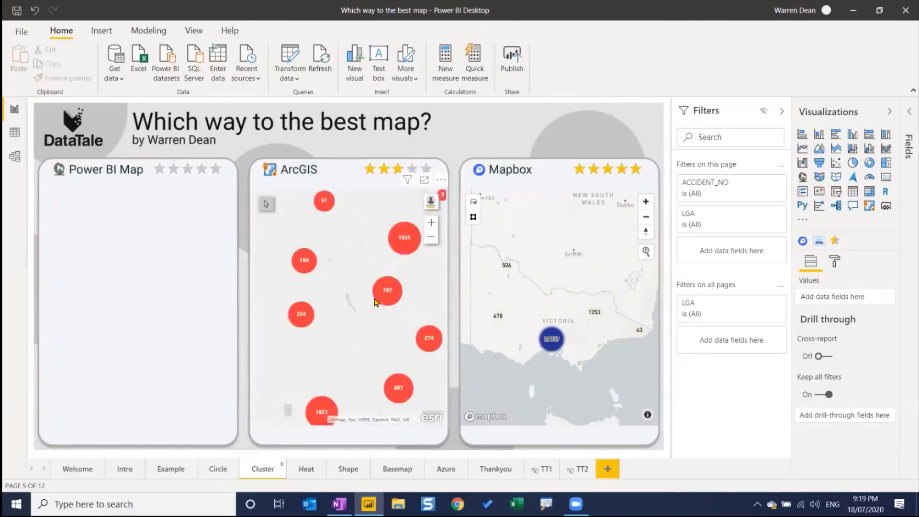
drag(402, 271, 370, 308)
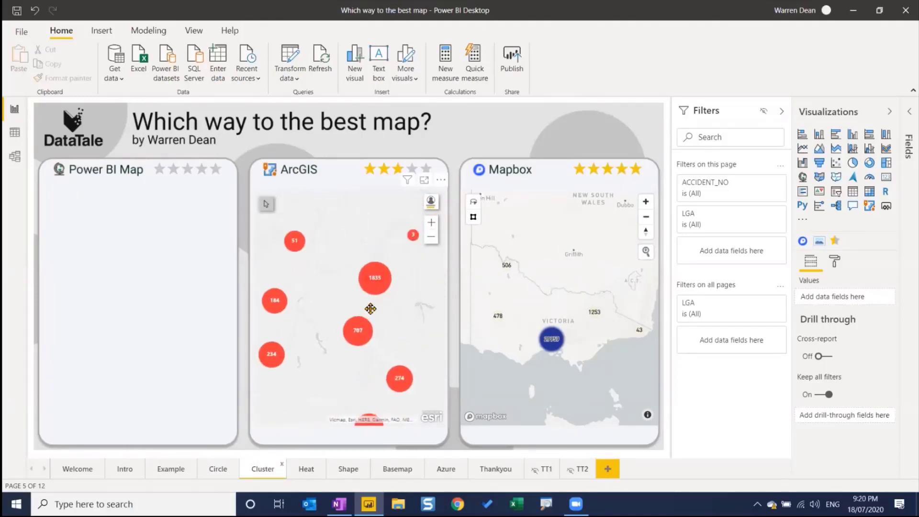
click(370, 283)
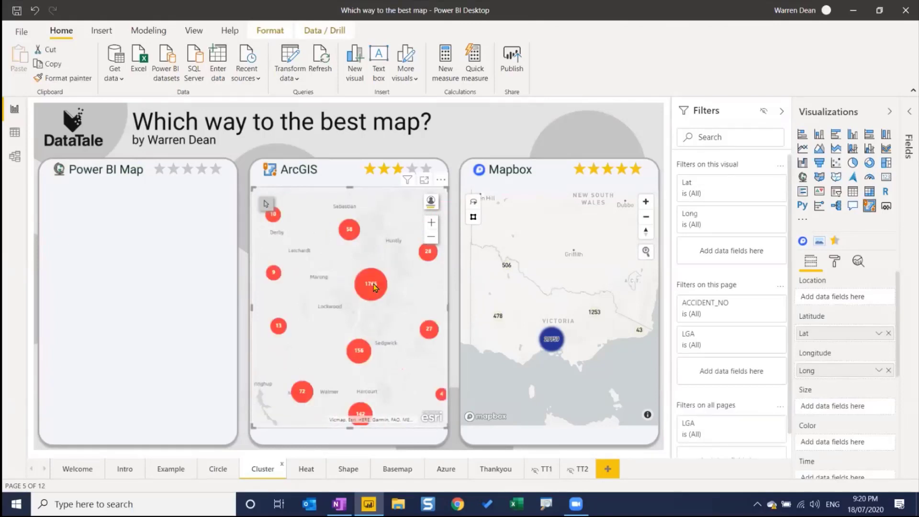
scroll(373, 305, up, 3)
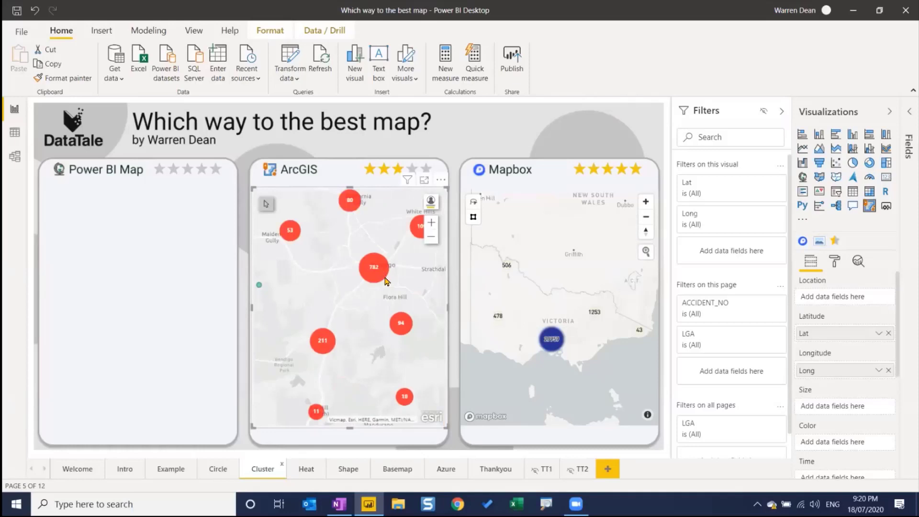
scroll(385, 280, up, 1)
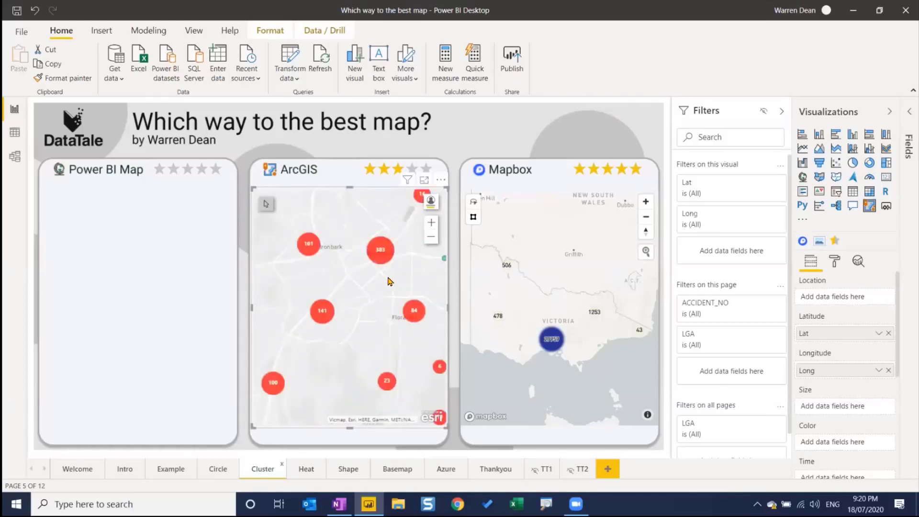
scroll(393, 279, up, 1)
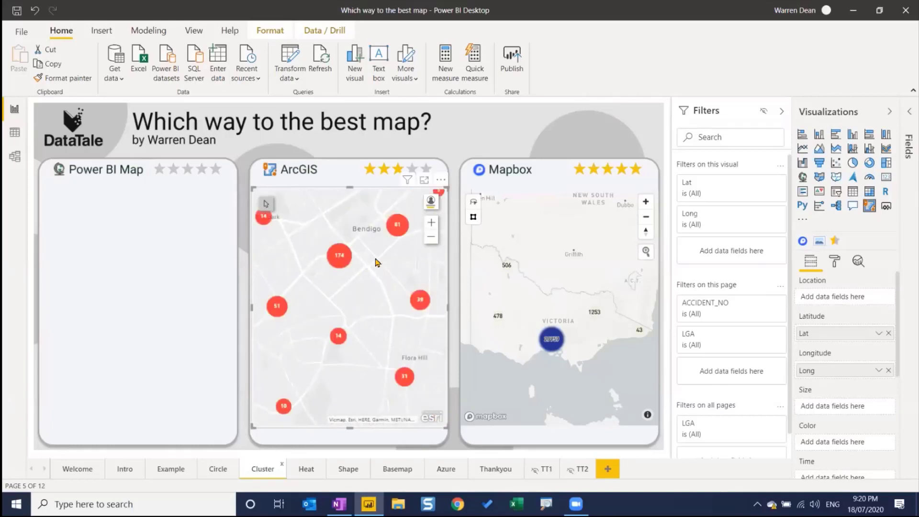
scroll(375, 263, up, 1)
drag(376, 248, 353, 287)
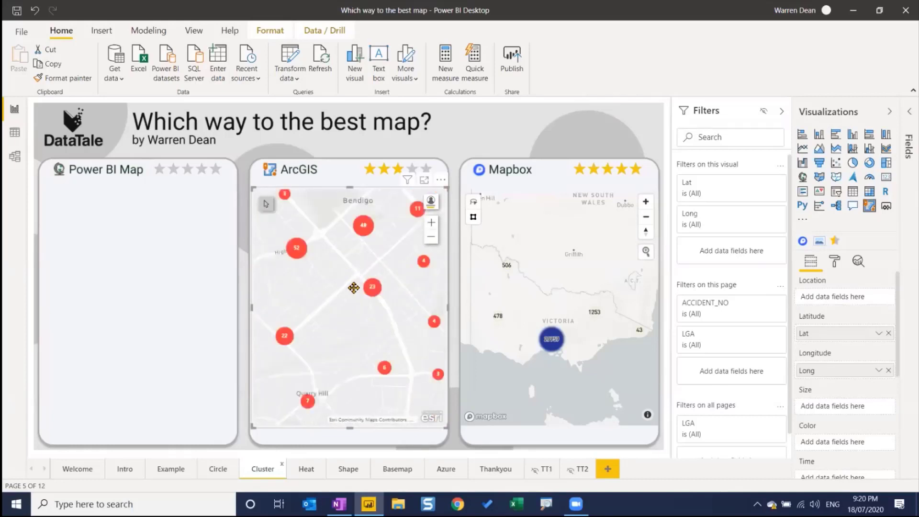
scroll(355, 282, up, 1)
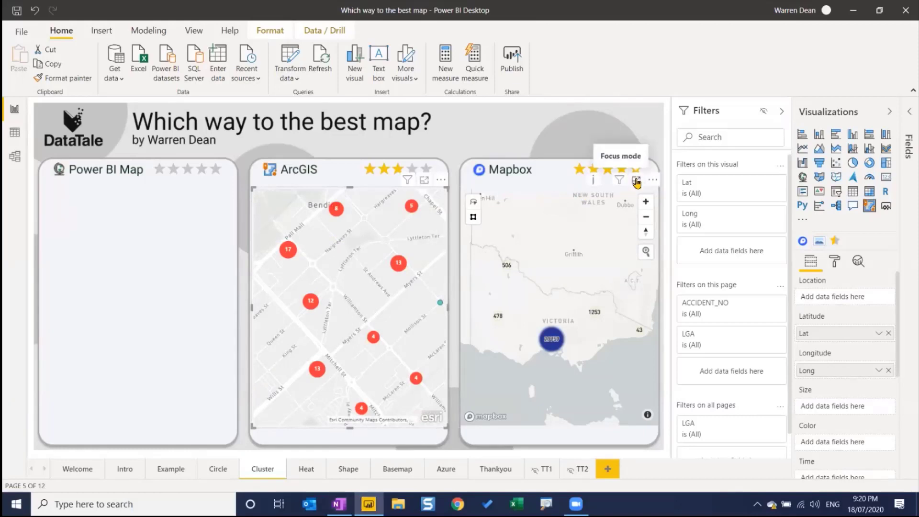
Step: Show the Mapbox cluster map in focus mode and examine the Melbourne cluster's statistics and breakdown at closer zoom levels
click(637, 184)
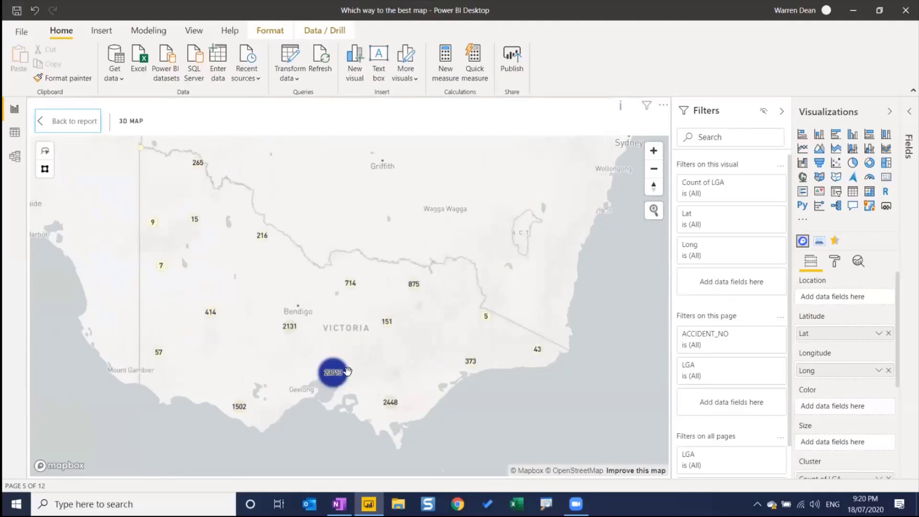
mouse_move(346, 373)
scroll(339, 377, up, 1)
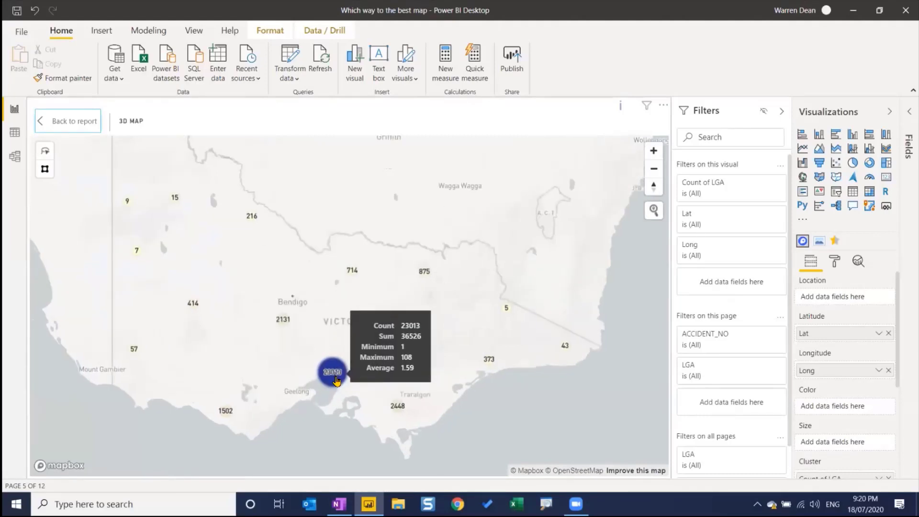
scroll(335, 378, up, 2)
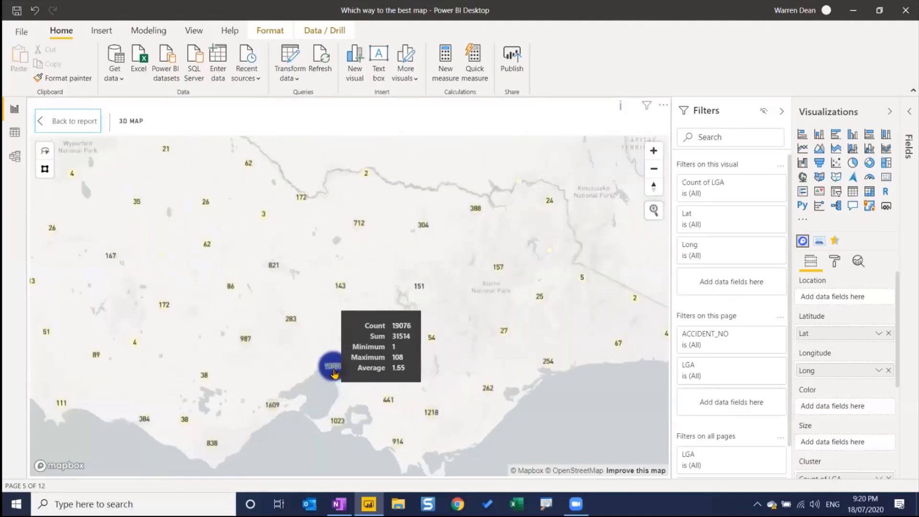
scroll(334, 372, up, 2)
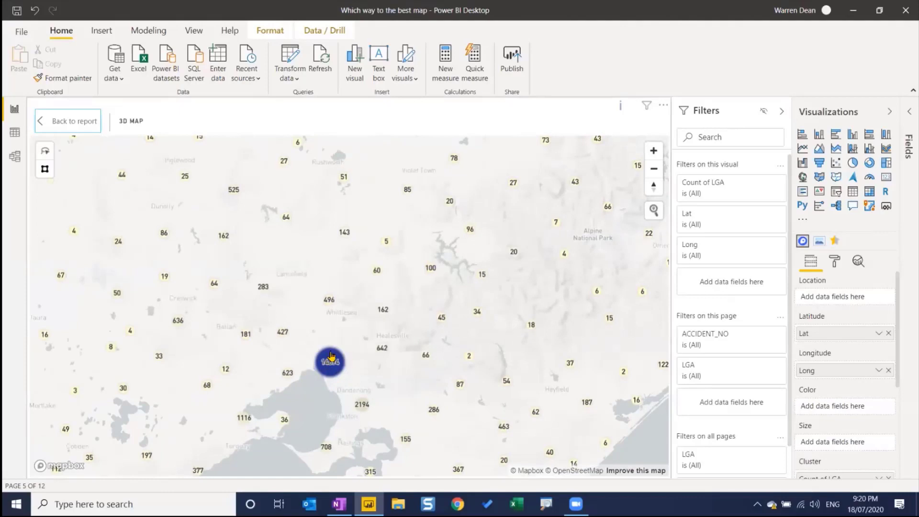
scroll(335, 366, up, 1)
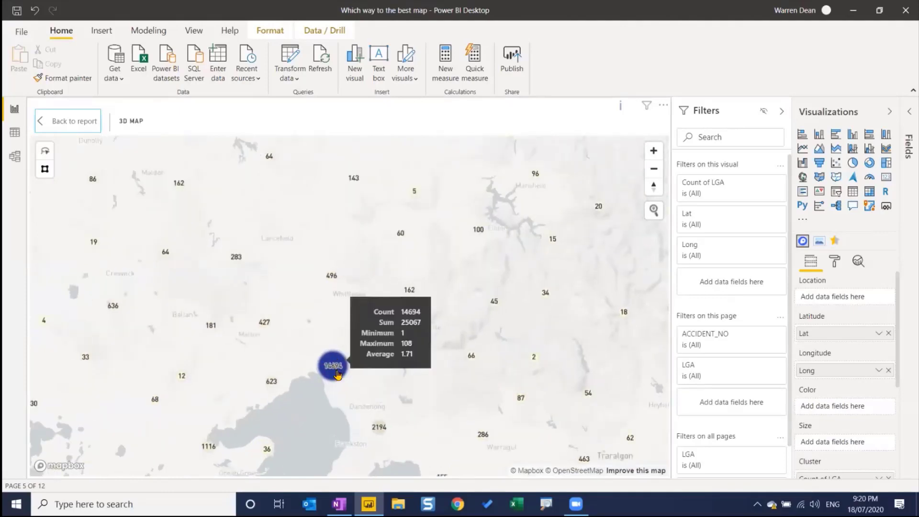
scroll(337, 374, up, 1)
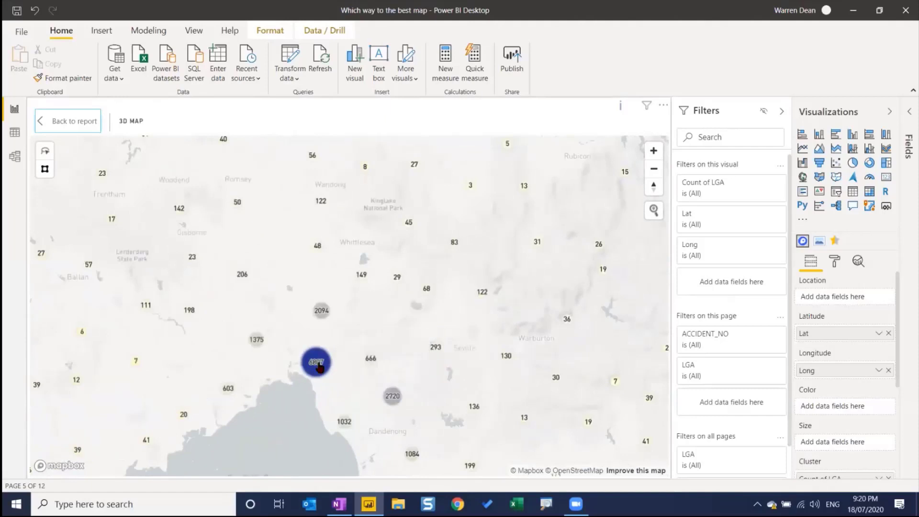
scroll(319, 366, up, 1)
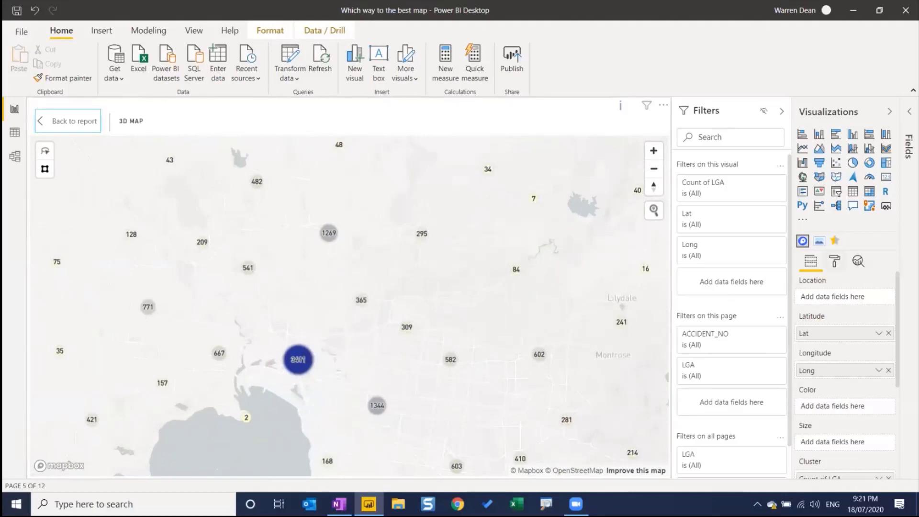
Step: Collapse the Filters pane and expand the Mapbox visual's Cluster formatting settings
click(834, 261)
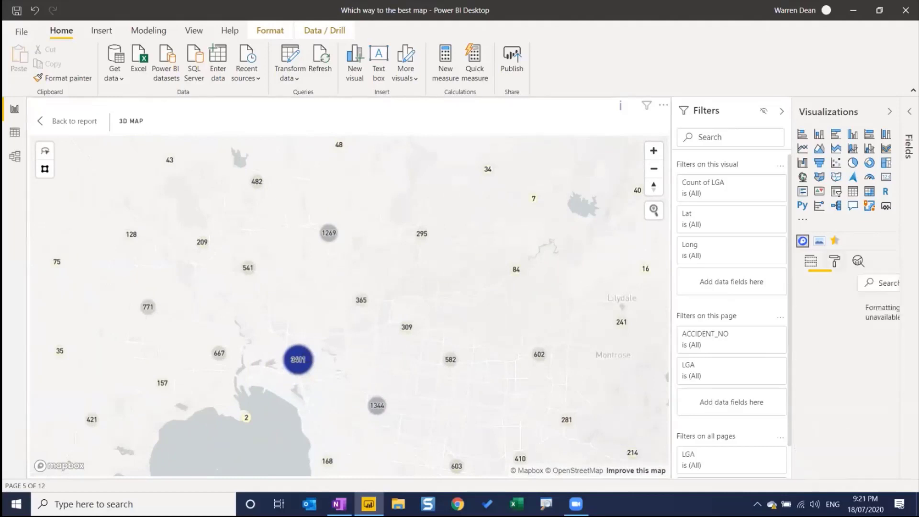
click(782, 113)
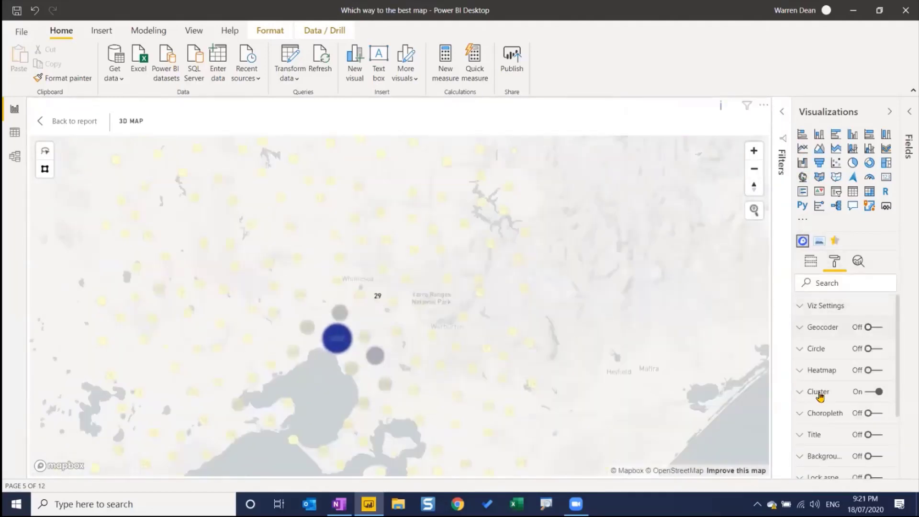
click(818, 391)
scroll(819, 396, down, 2)
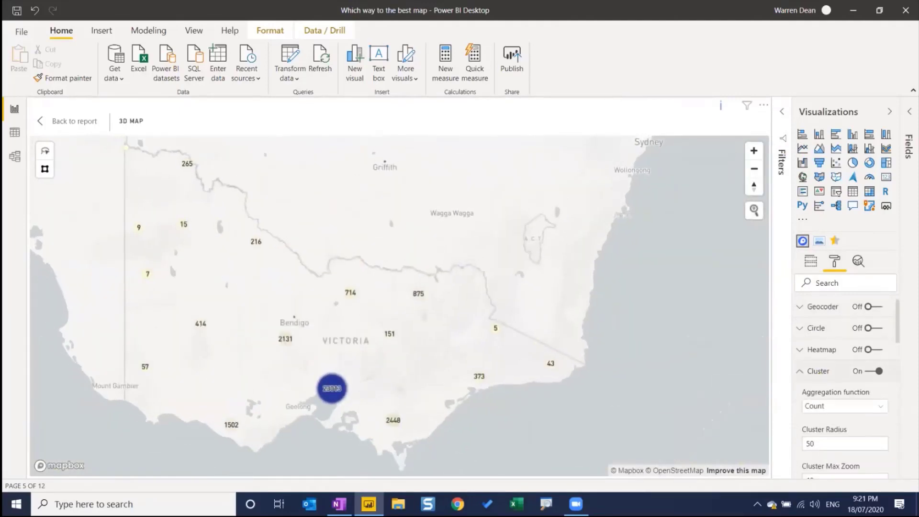
scroll(845, 390, down, 2)
scroll(819, 333, down, 2)
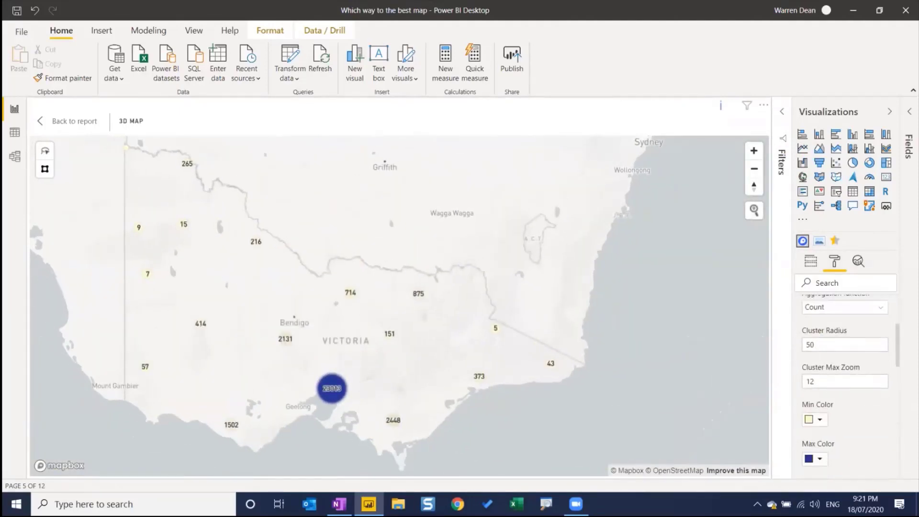
scroll(819, 333, up, 2)
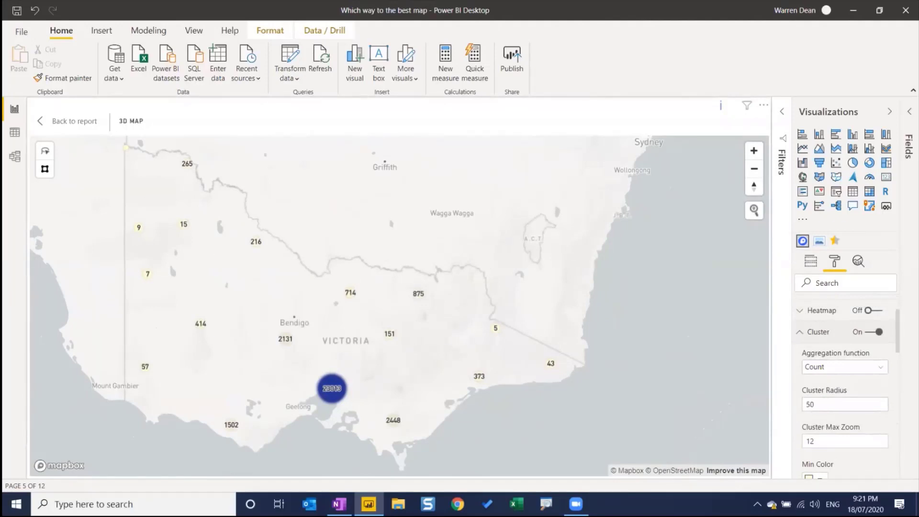
Step: Try cluster radius values of -1 and 502 on the Mapbox visual
click(821, 407)
text(49)
key(BackSpace)
key(BackSpace)
text(-1)
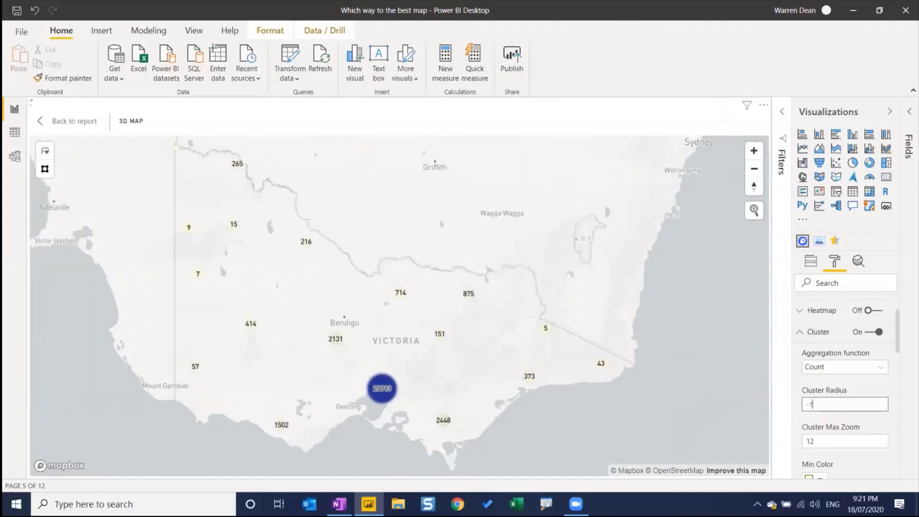
key(BackSpace)
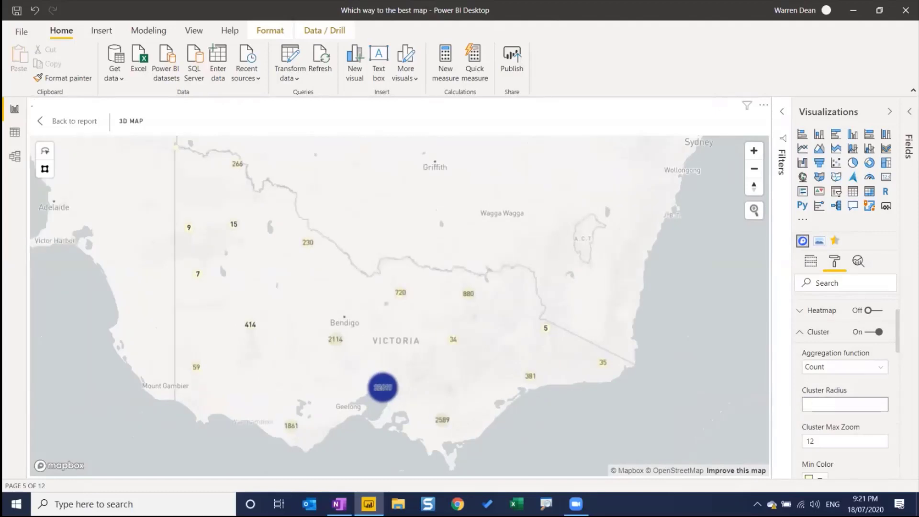
text(-1)
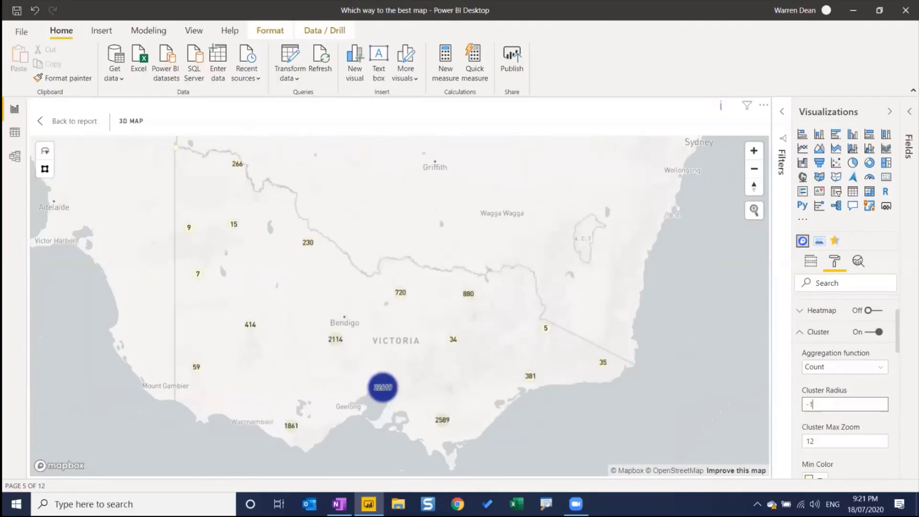
key(BackSpace)
key(BackSpace)
text(50)
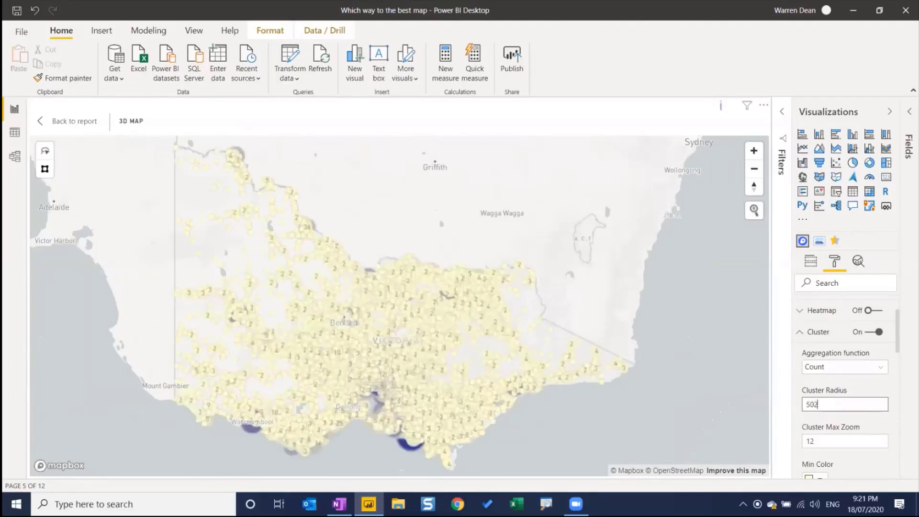
text(2)
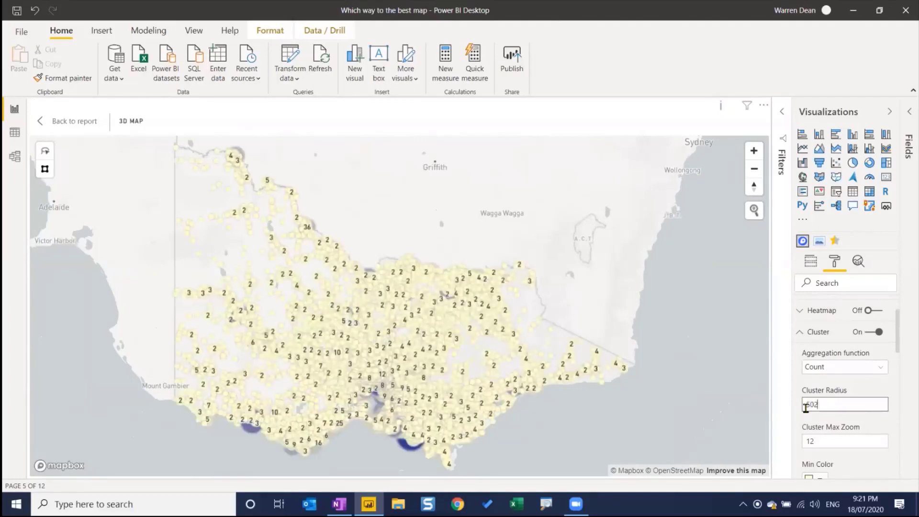
key(Return)
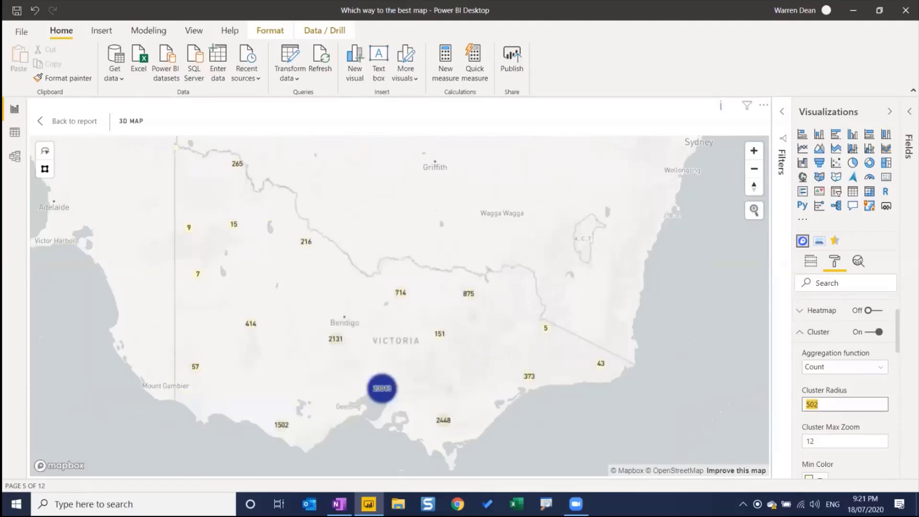
Step: Set the Mapbox cluster radius to 20 to inspect the finer clusters, and return it to 50
text(20)
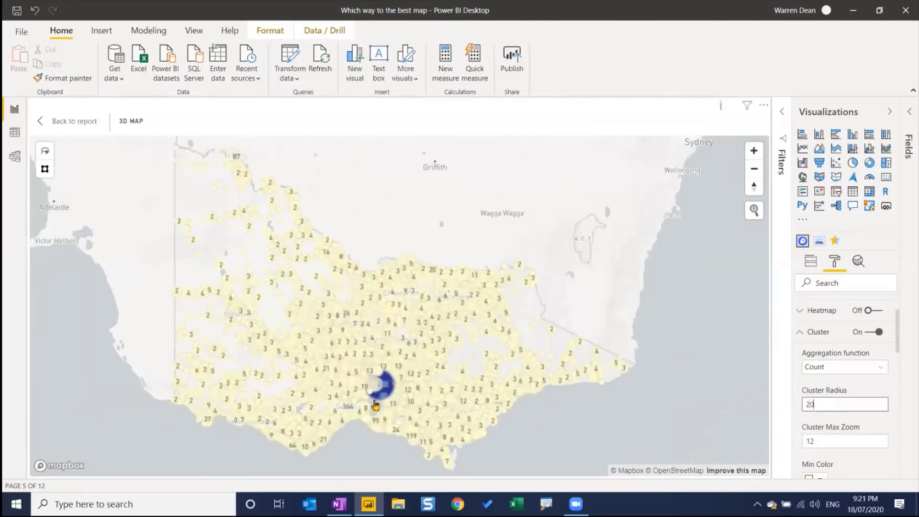
mouse_move(377, 404)
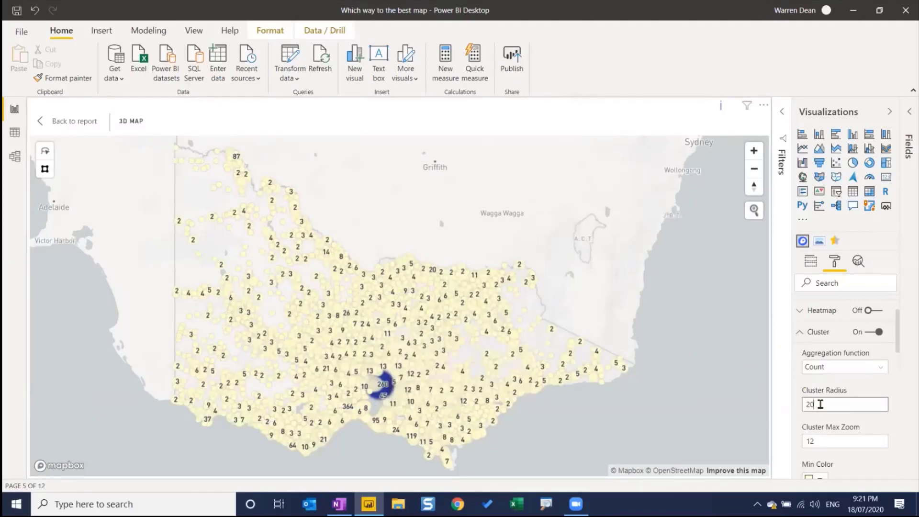
drag(820, 404, 772, 420)
text(50)
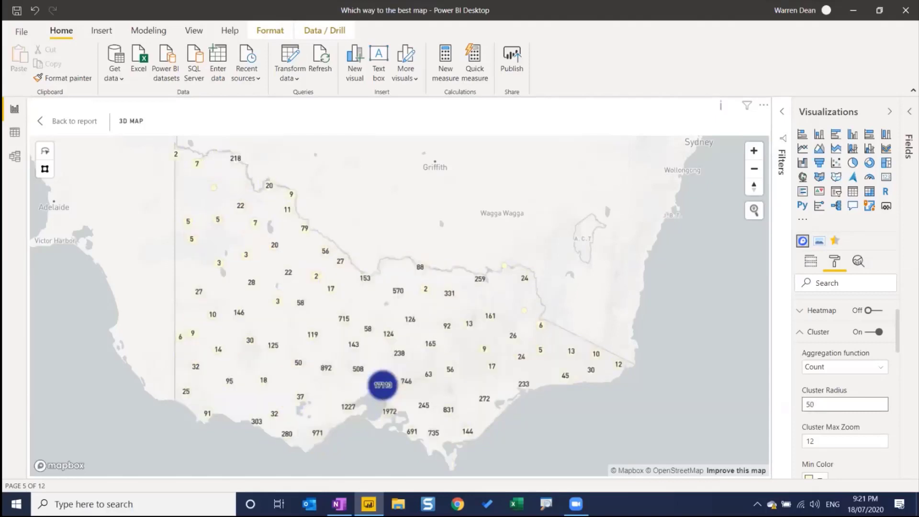
key(BackSpace)
key(BackSpace)
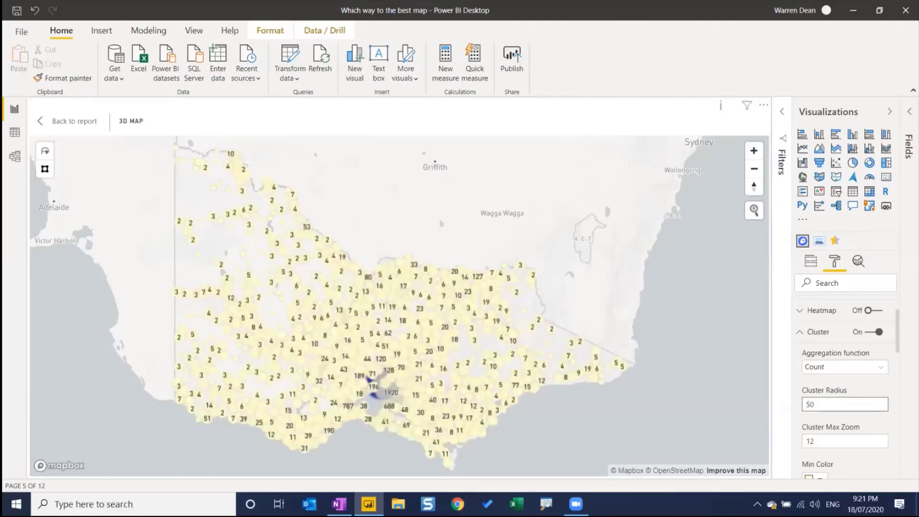
Step: Set the Mapbox cluster radius to 49, review the remaining Cluster formatting settings, and return to the report
text(49)
scroll(844, 404, down, 1)
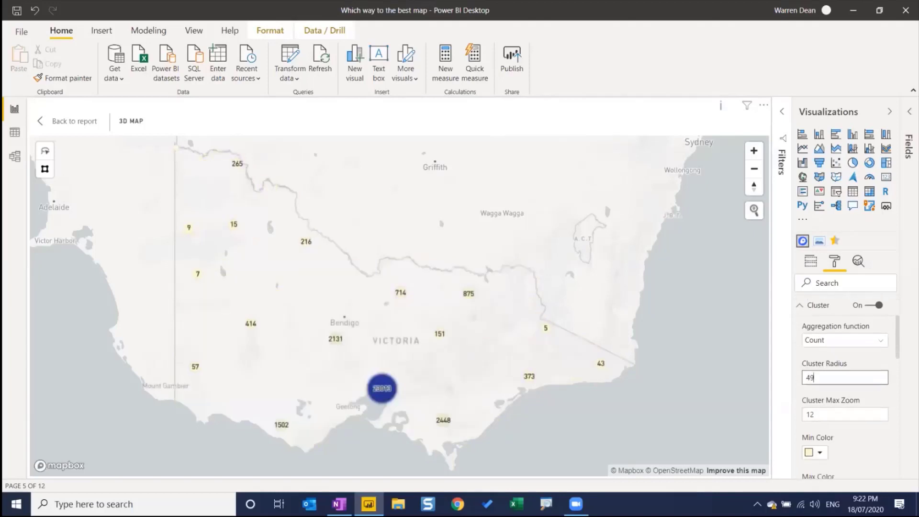
scroll(845, 383, down, 5)
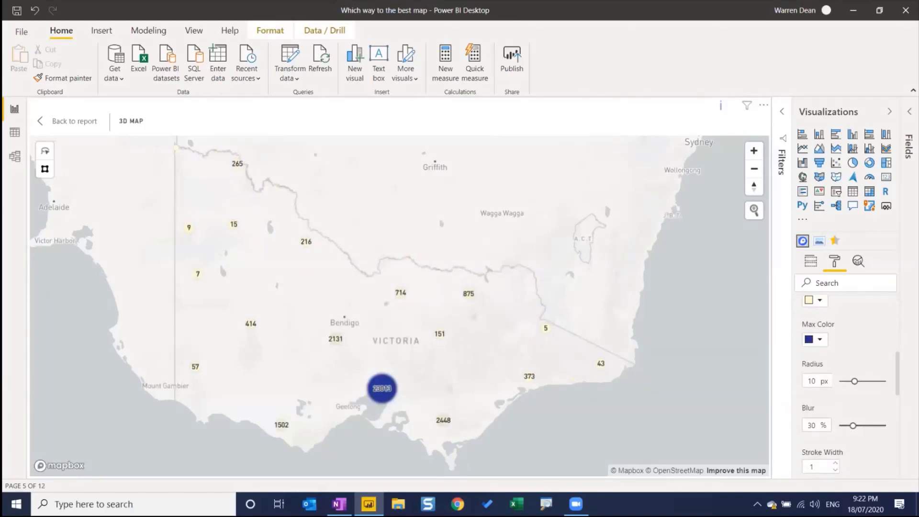
scroll(845, 383, down, 3)
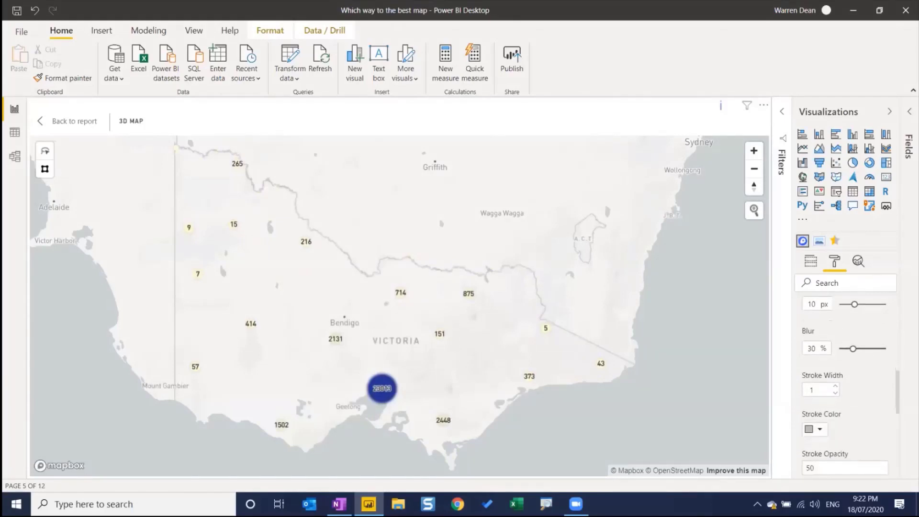
scroll(844, 383, down, 4)
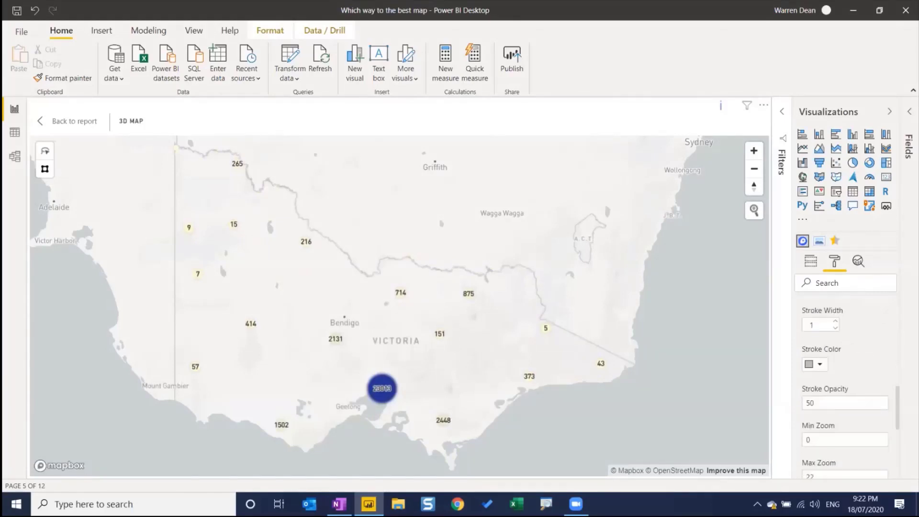
scroll(844, 383, up, 12)
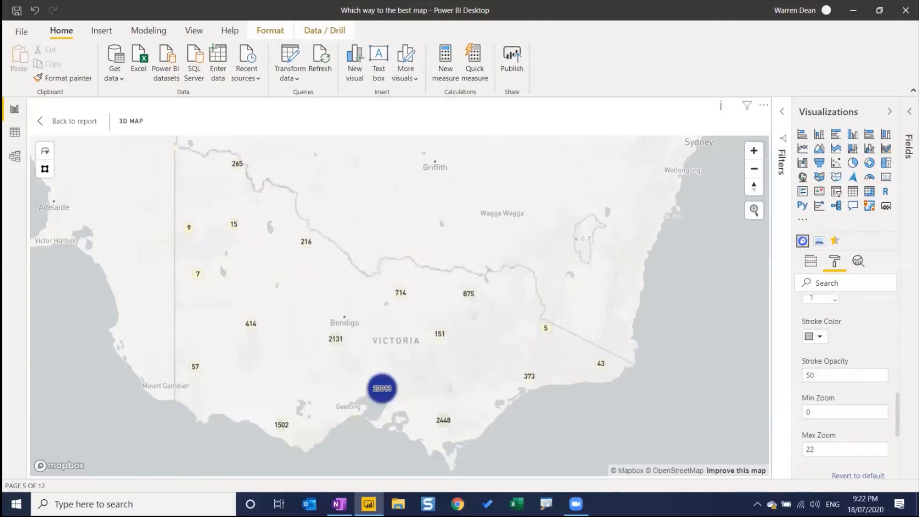
scroll(845, 382, up, 3)
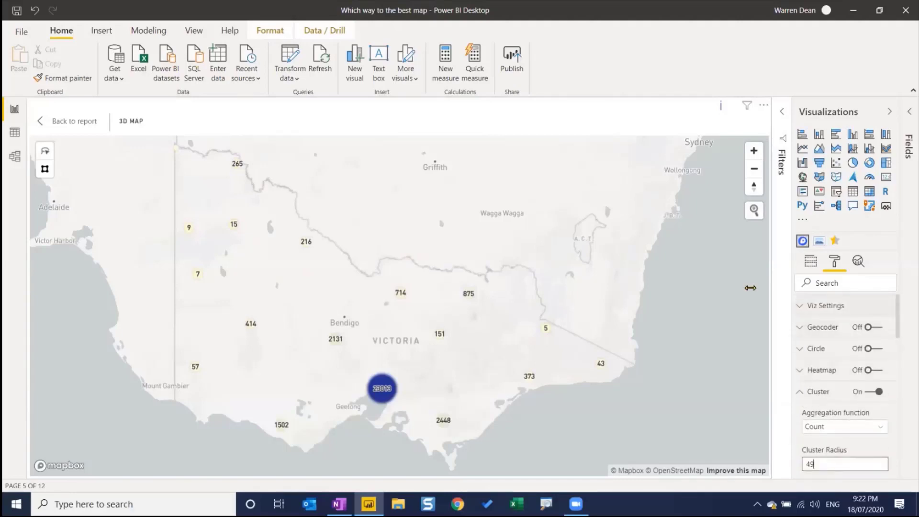
click(78, 121)
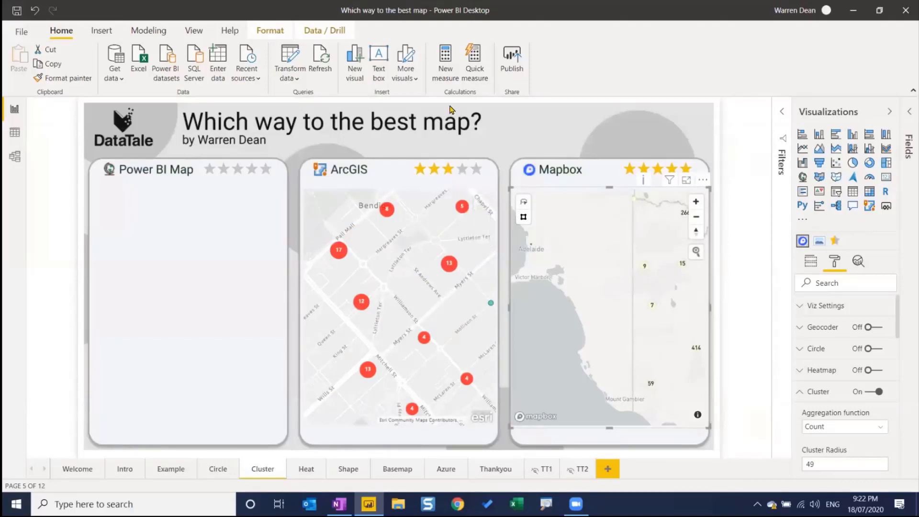
Step: Show the Heat page's Power BI map in focus mode and expand its Heat map formatting settings
click(302, 475)
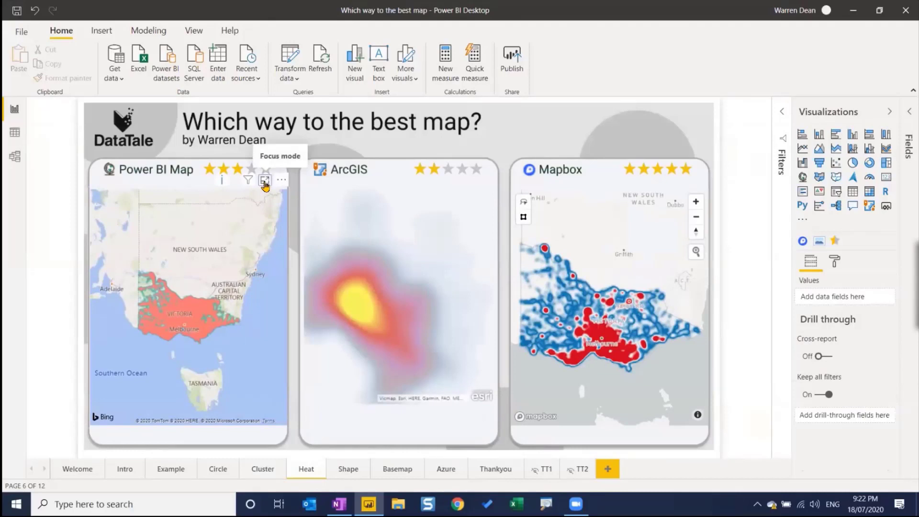
click(265, 182)
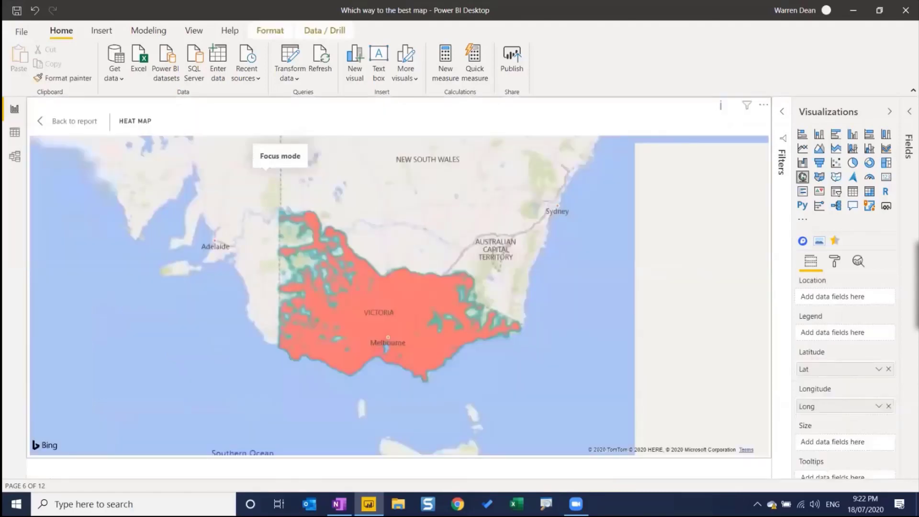
click(834, 261)
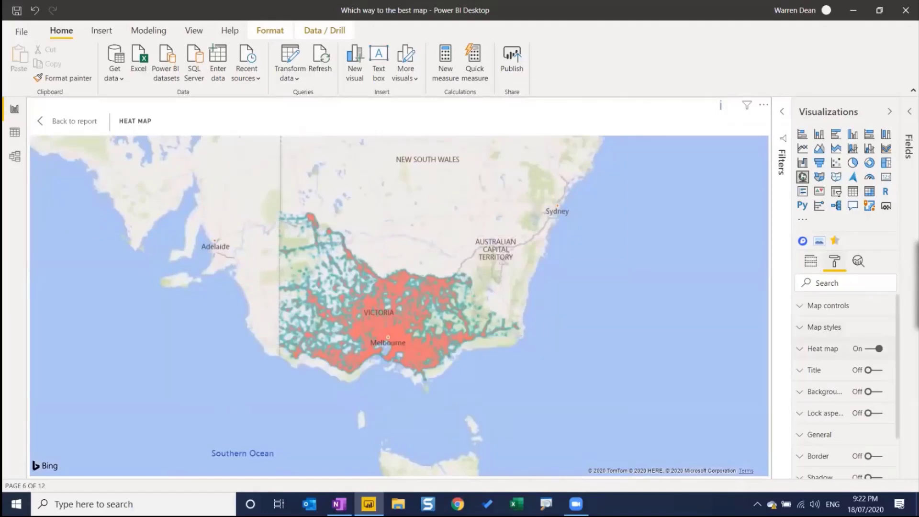
click(822, 349)
scroll(845, 382, down, 2)
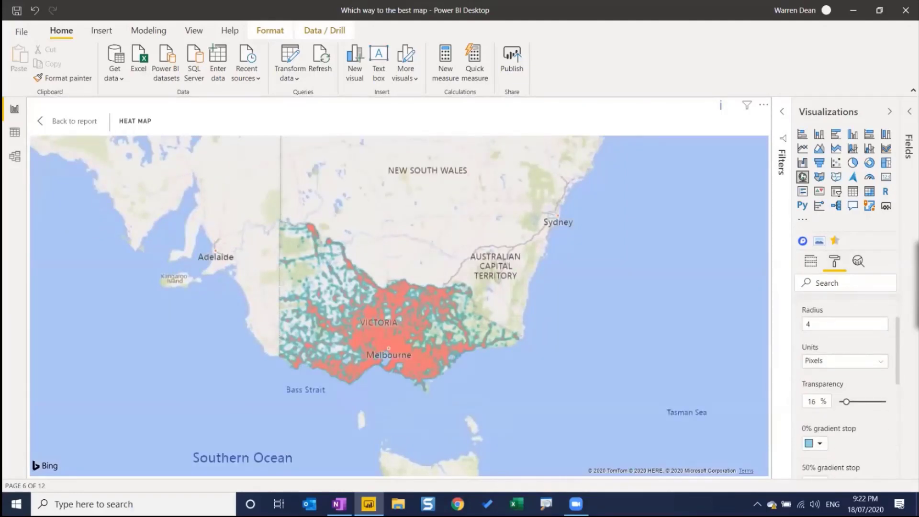
Step: Inspect the heat map's radius unit options, keeping Pixels, and review its transparency and gradient stop settings
click(845, 360)
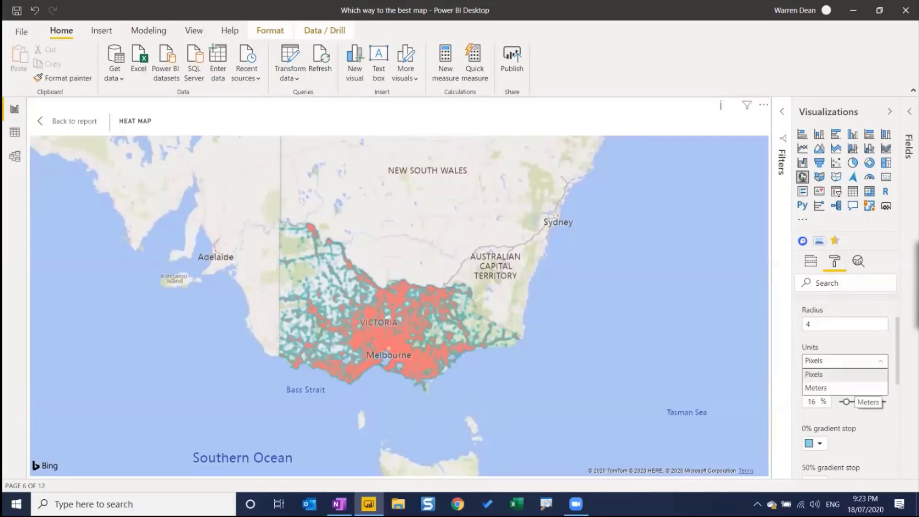
click(844, 374)
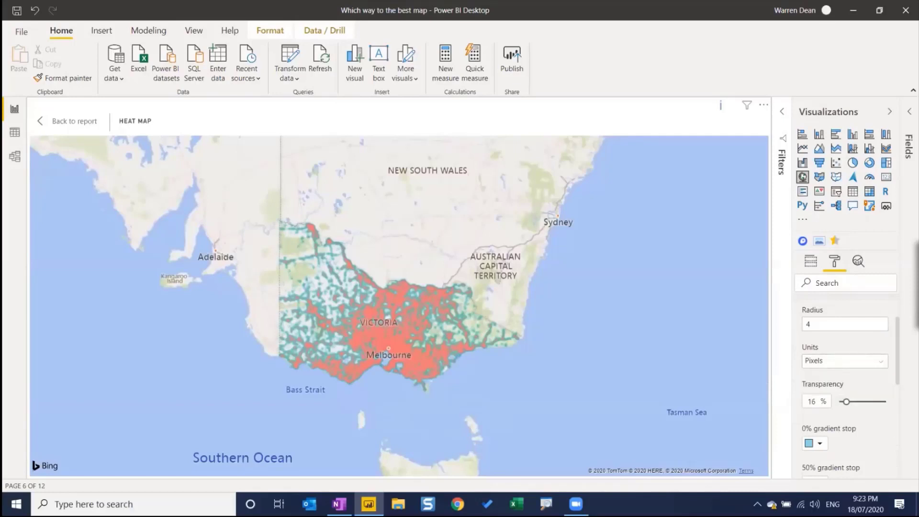
scroll(844, 382, down, 5)
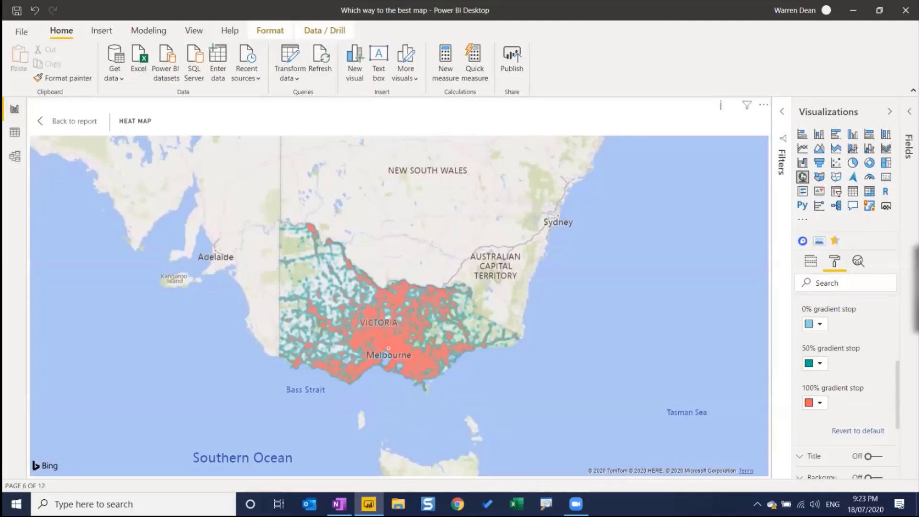
scroll(847, 359, up, 2)
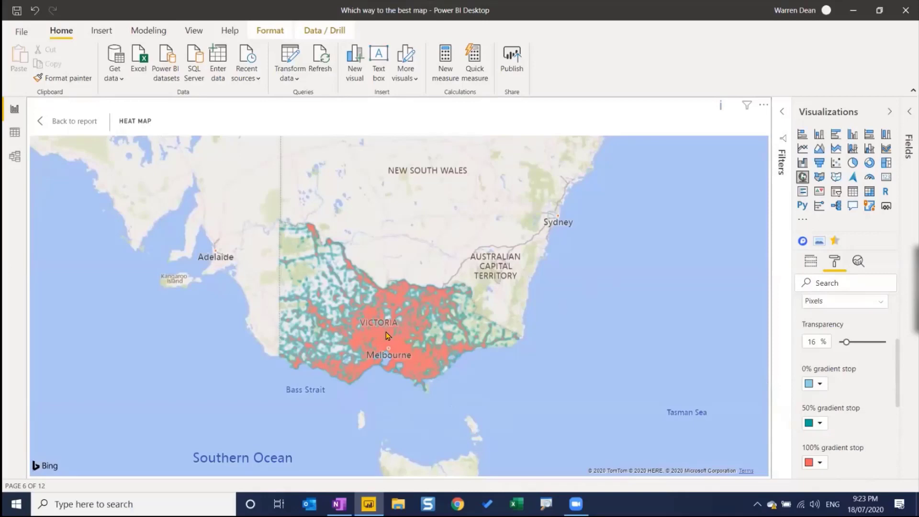
Step: Examine how the Power BI heat map renders around Melbourne at closer zoom levels, and return to the report
scroll(388, 337, up, 2)
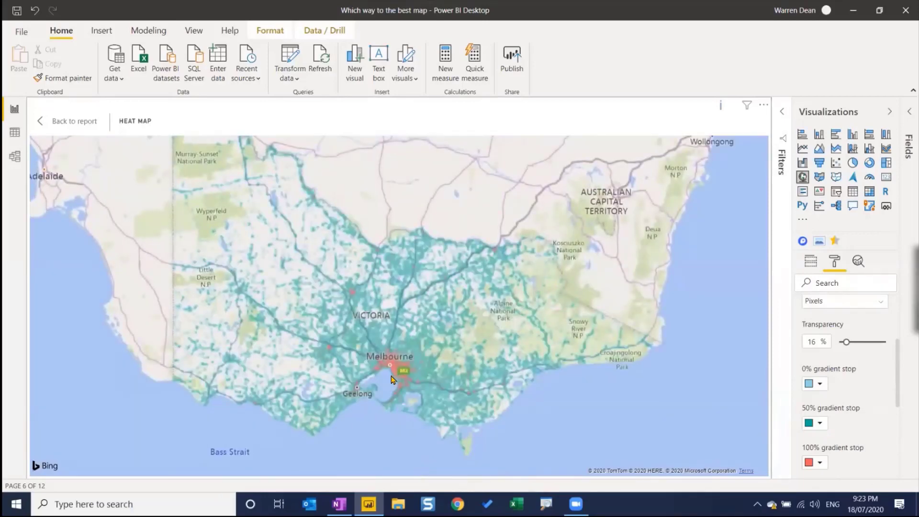
scroll(391, 379, up, 2)
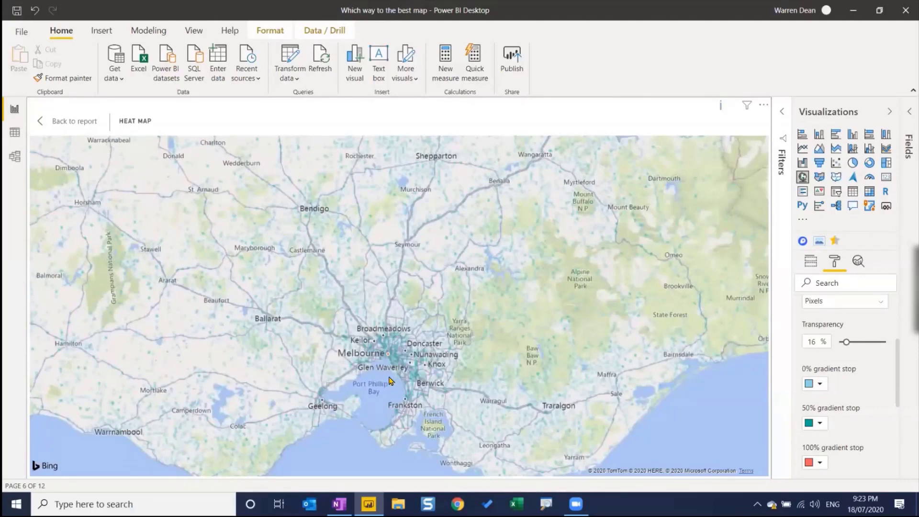
scroll(390, 372, up, 2)
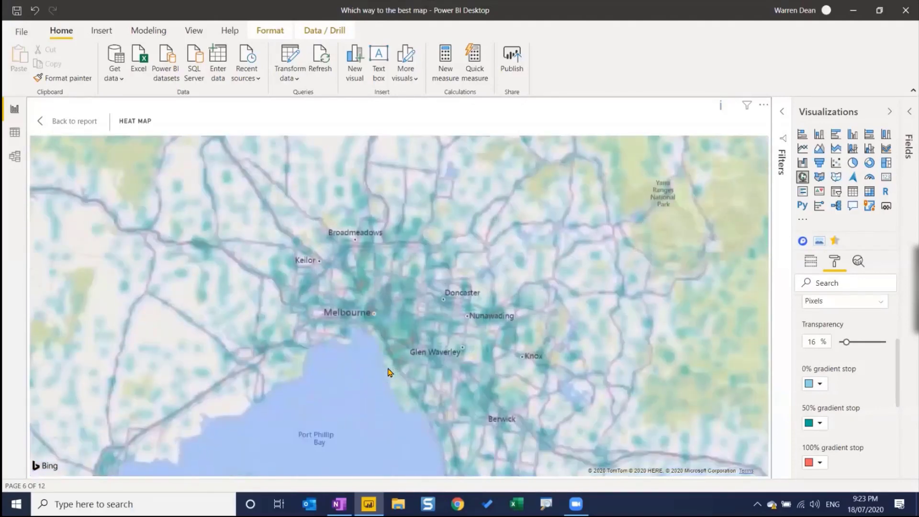
scroll(389, 372, up, 2)
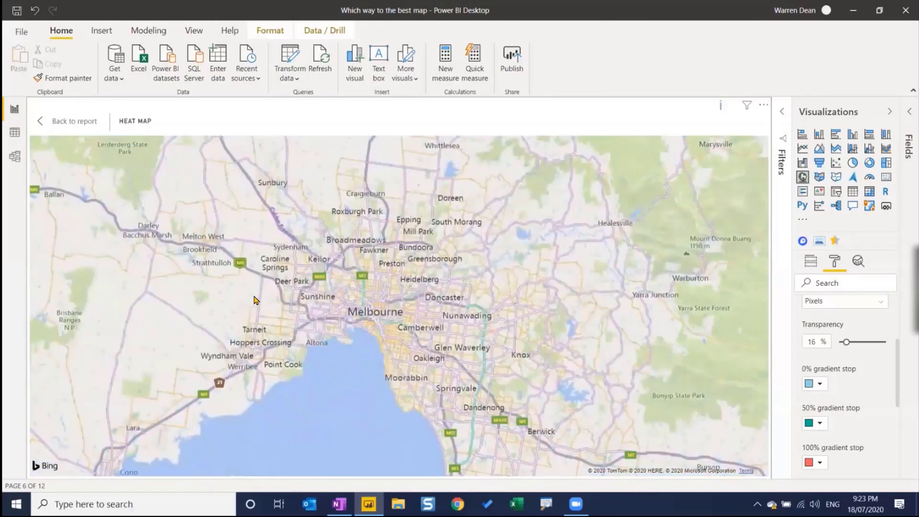
click(83, 123)
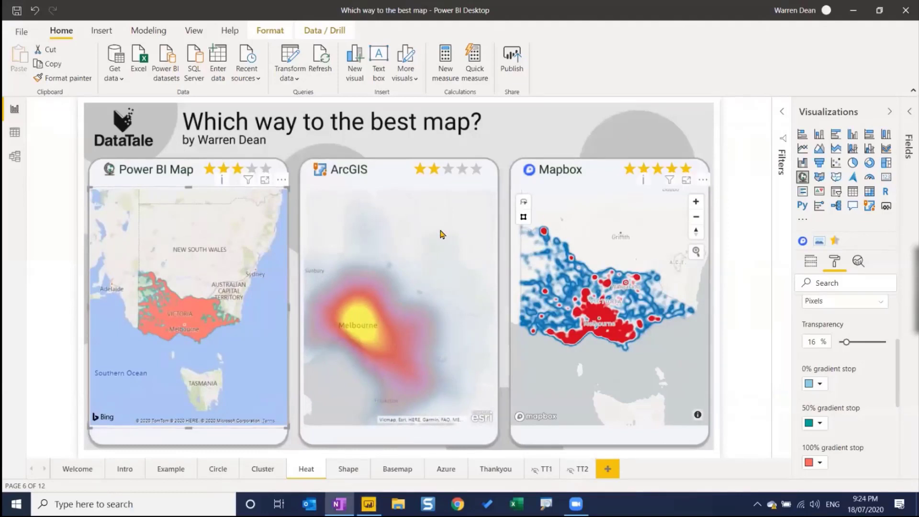
Step: Examine the ArcGIS heat map in focus mode around Melbourne and its southeastern suburbs at several zoom levels, and return to the report
scroll(392, 331, down, 2)
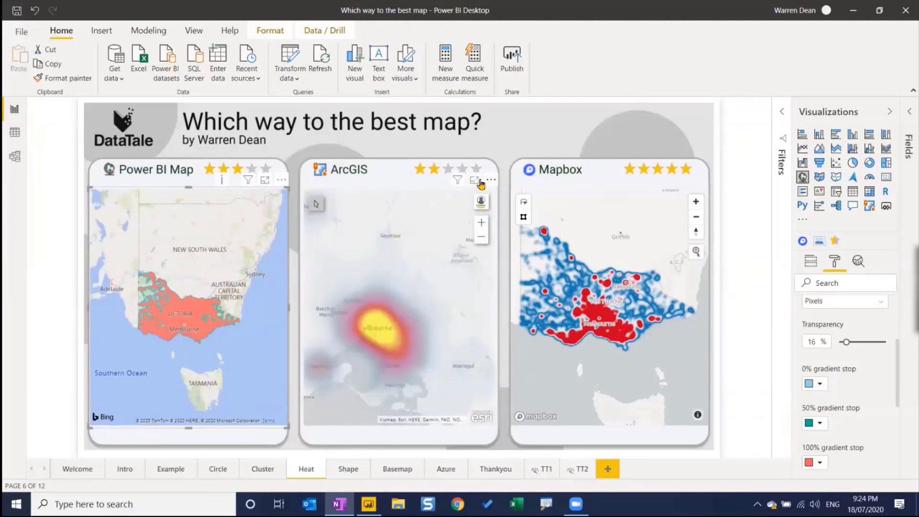
click(479, 181)
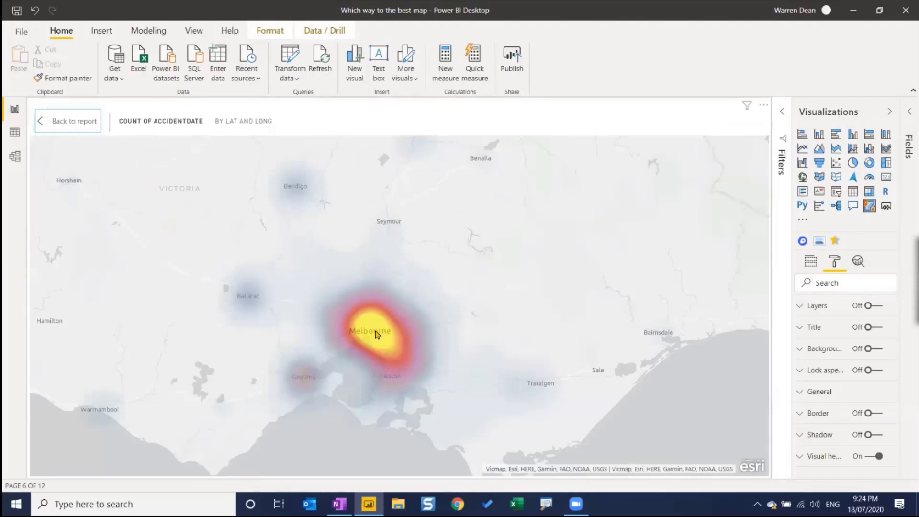
scroll(363, 361, up, 3)
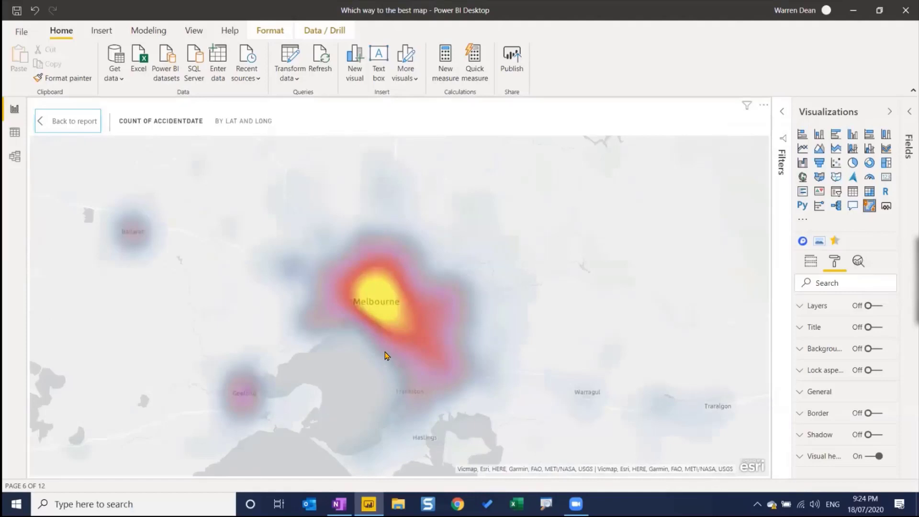
scroll(386, 355, up, 2)
scroll(362, 233, up, 3)
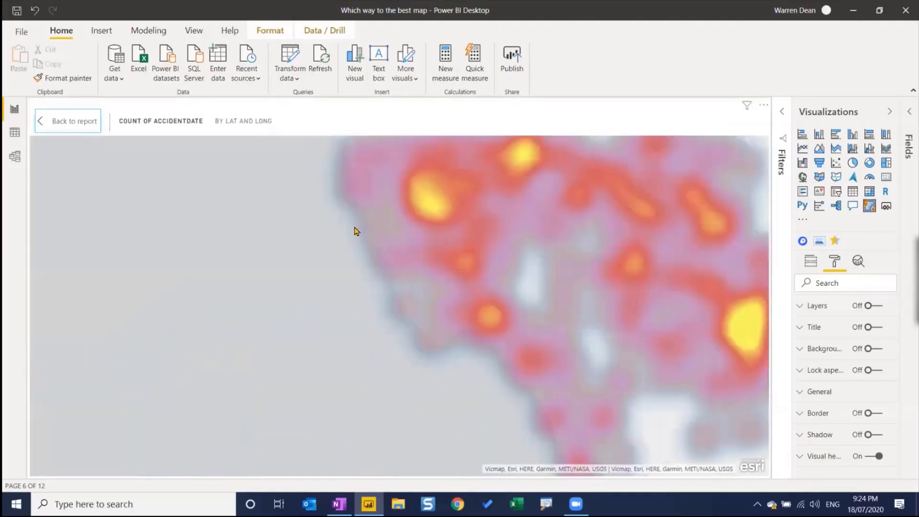
drag(597, 324, 433, 314)
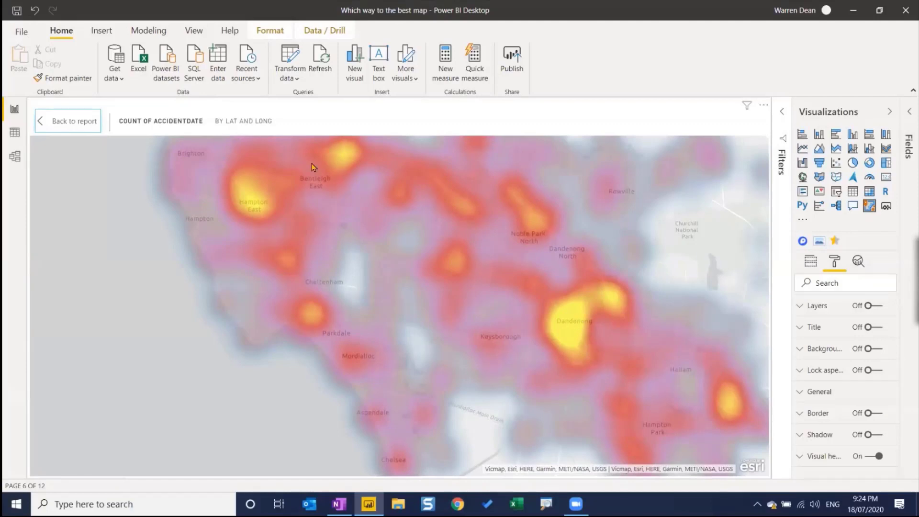
drag(360, 247, 366, 296)
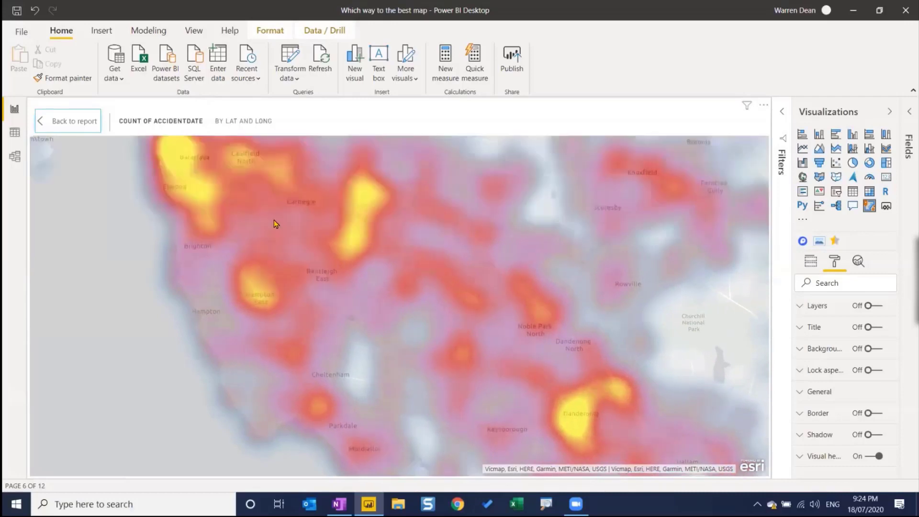
scroll(279, 230, down, 1)
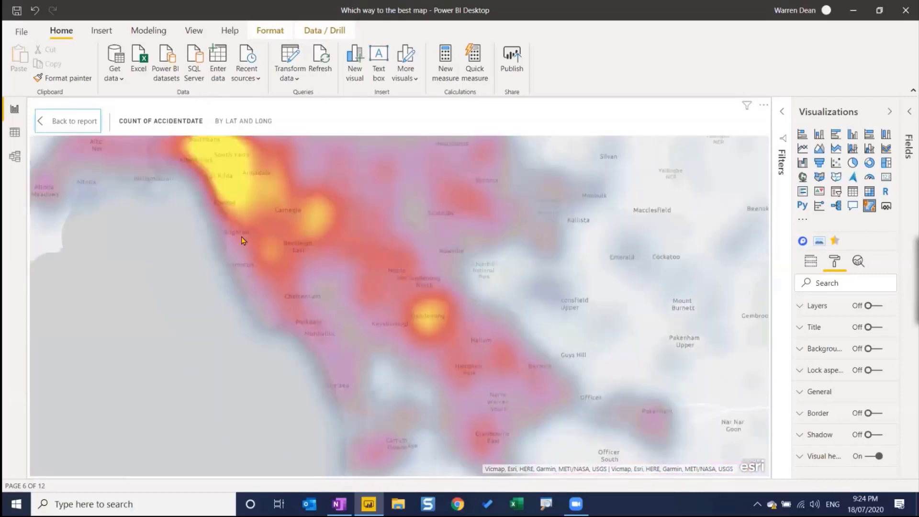
scroll(231, 233, down, 1)
drag(233, 231, 260, 275)
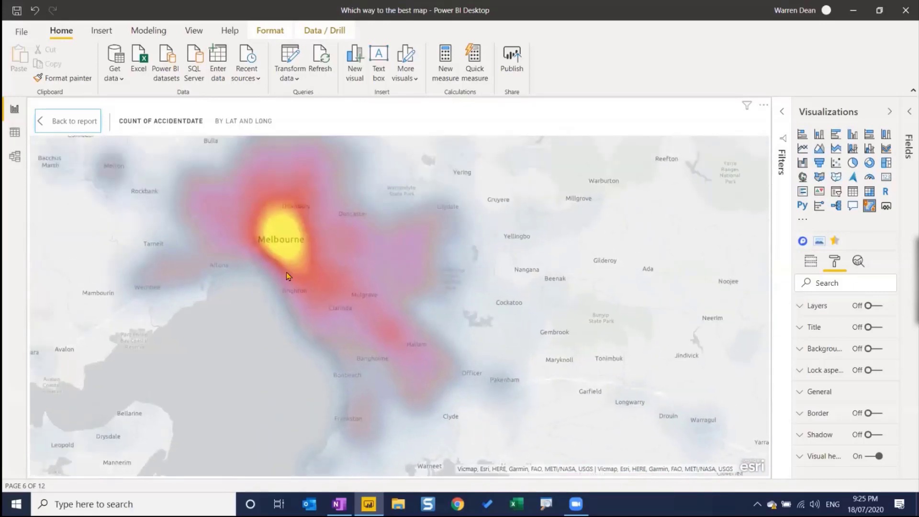
click(76, 119)
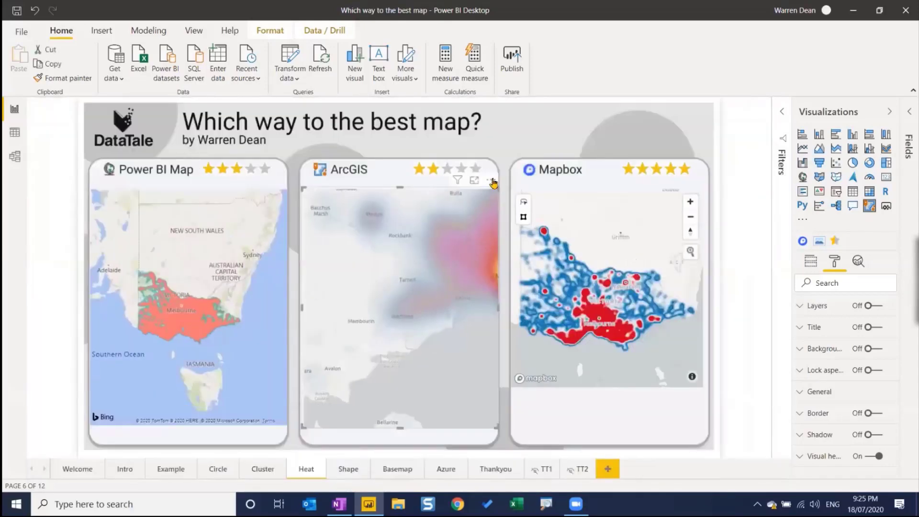
Step: Open the ArcGIS heat map for editing and inspect its symbol style settings, color ramps and map themes
click(491, 181)
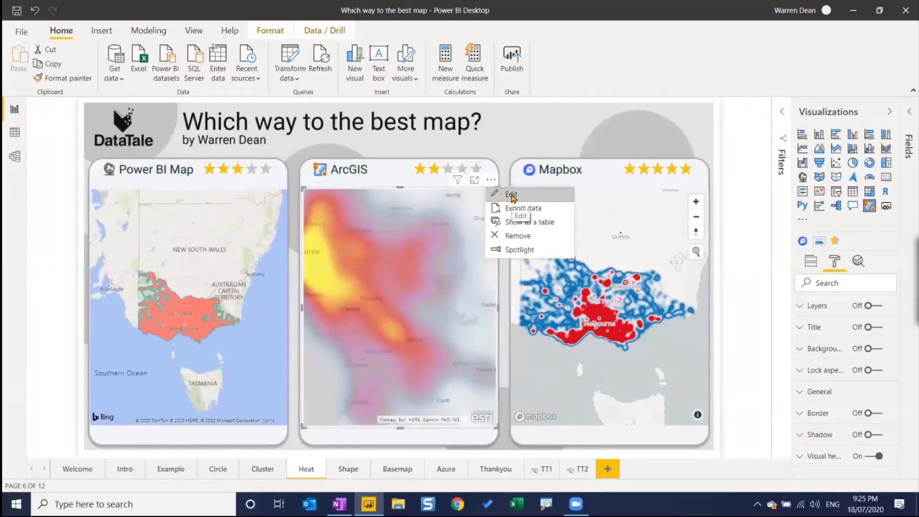
click(511, 193)
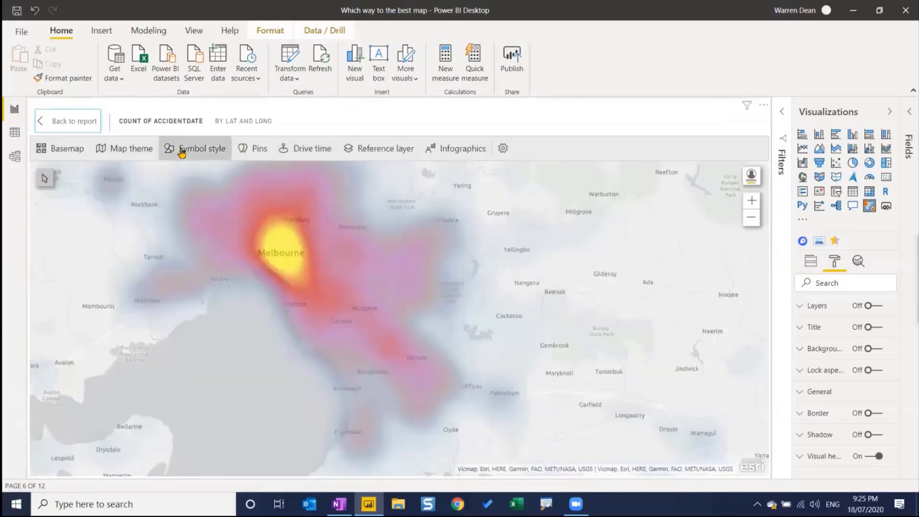
click(181, 152)
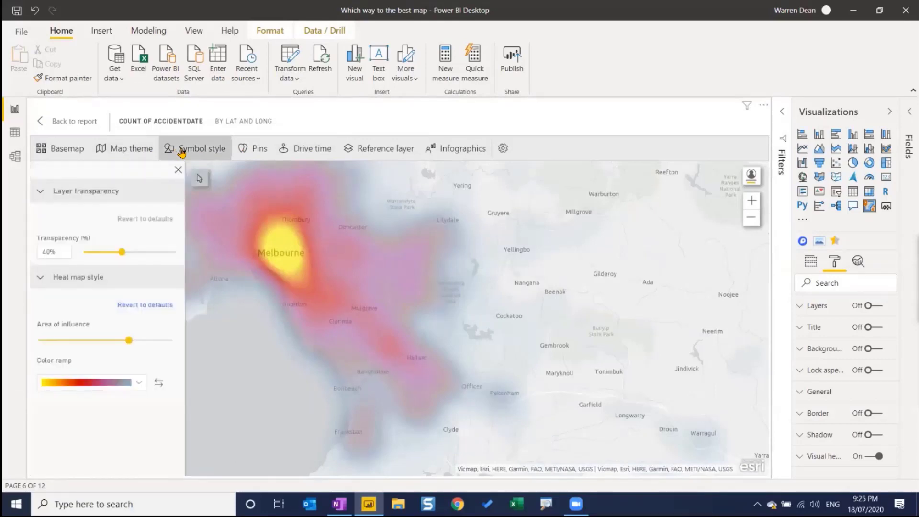
click(139, 384)
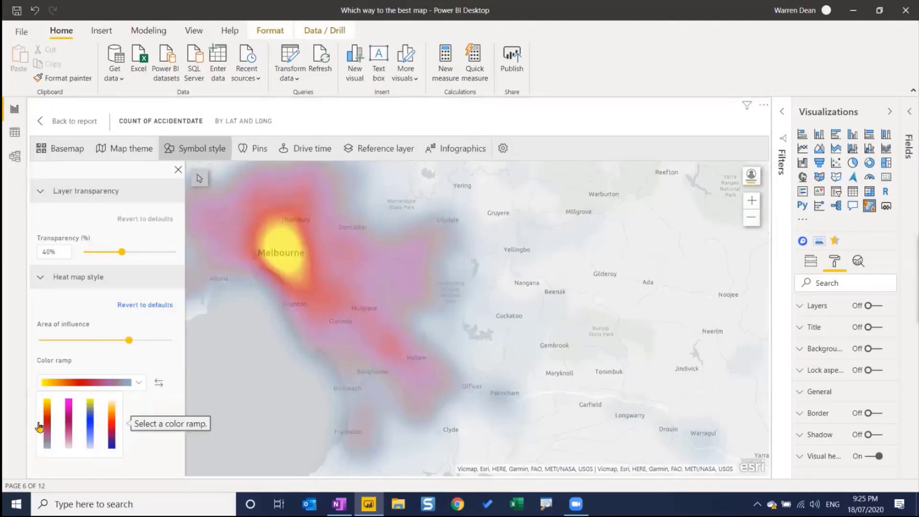
click(140, 384)
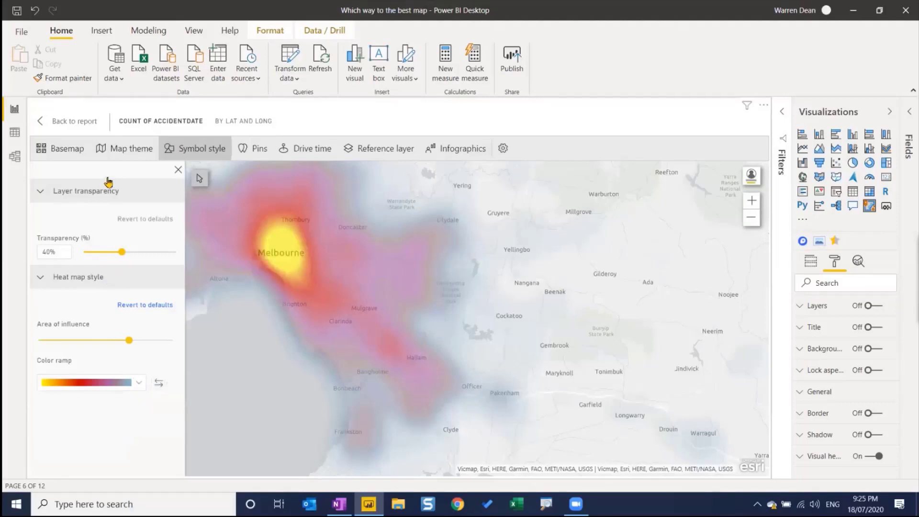
click(132, 149)
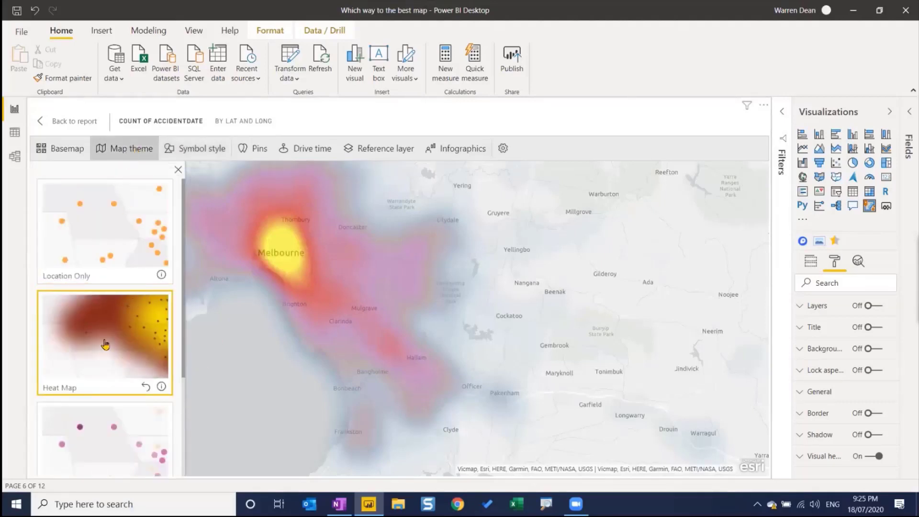
Step: Set the ArcGIS heat map's layer transparency to 21%, apply the white-yellow-red-blue color ramp, and return to the report
scroll(116, 346, down, 3)
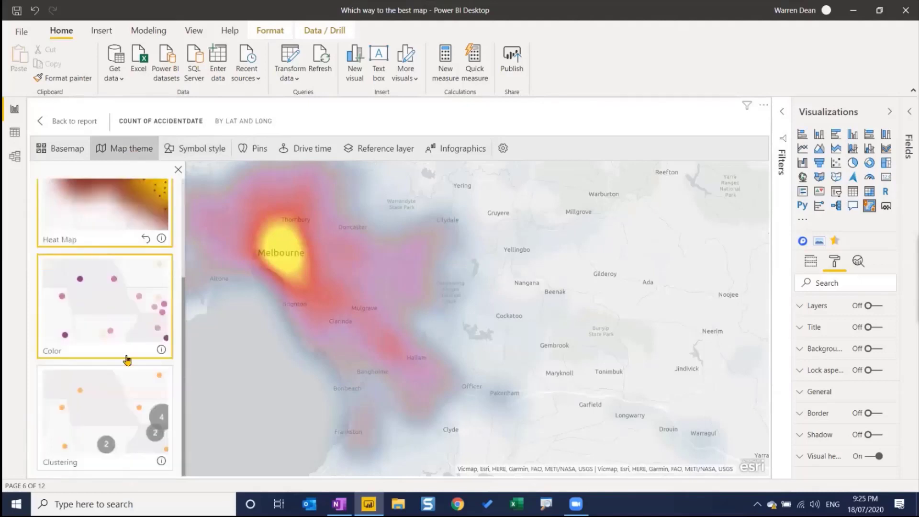
scroll(105, 267, up, 3)
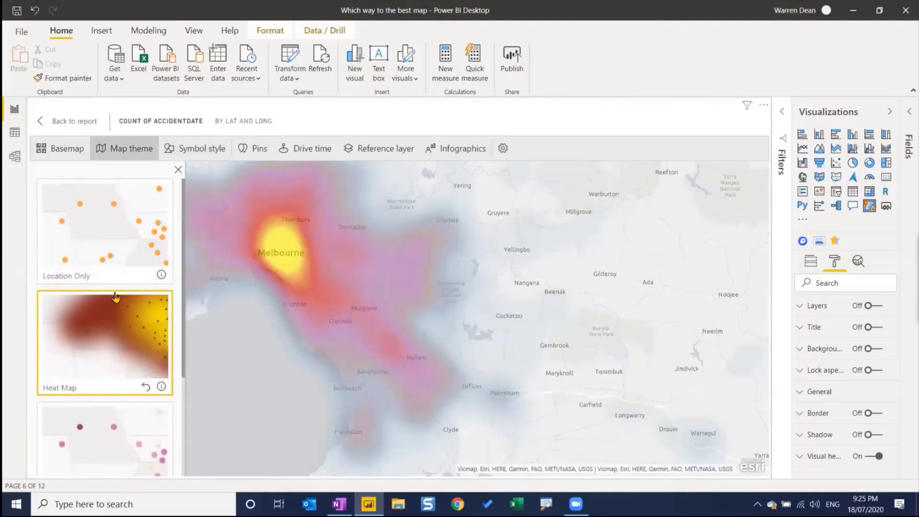
click(196, 148)
drag(122, 252, 105, 254)
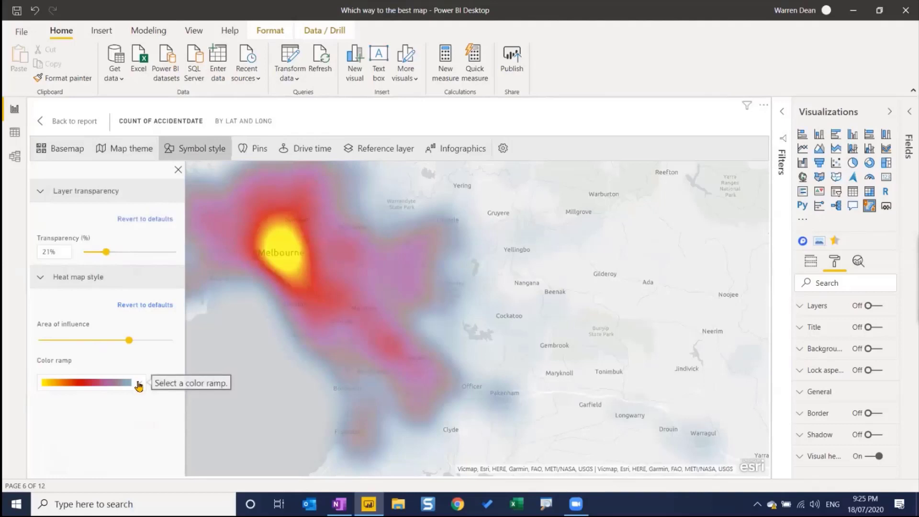
click(139, 385)
click(115, 418)
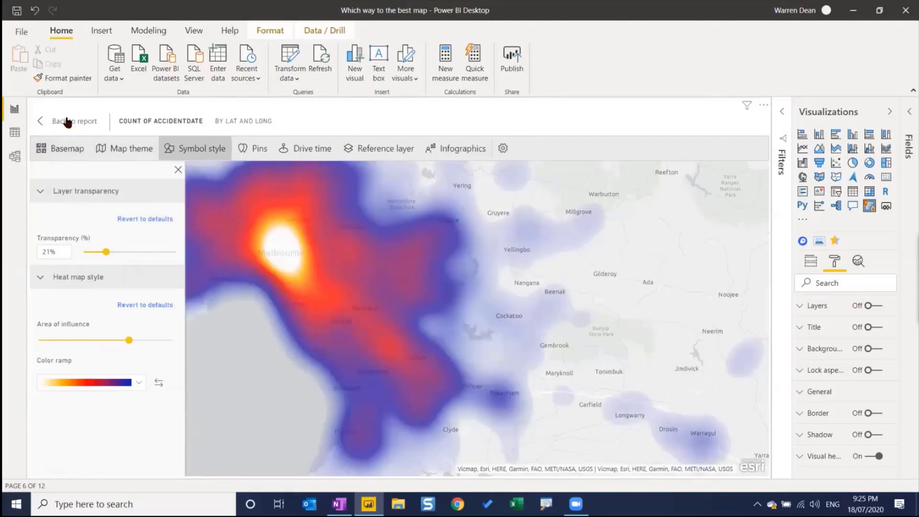
click(68, 122)
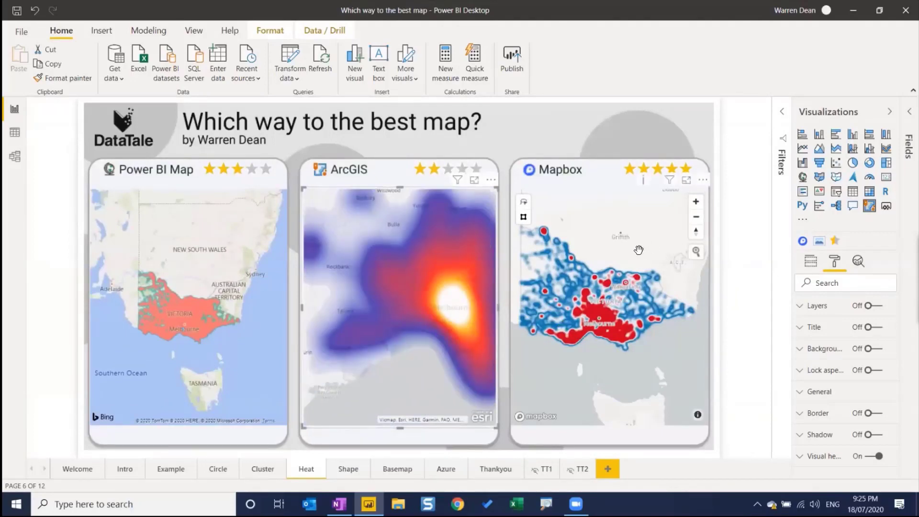
Step: Open the Mapbox heat map in focus mode and examine how it renders from all of Victoria down to central Melbourne
click(686, 183)
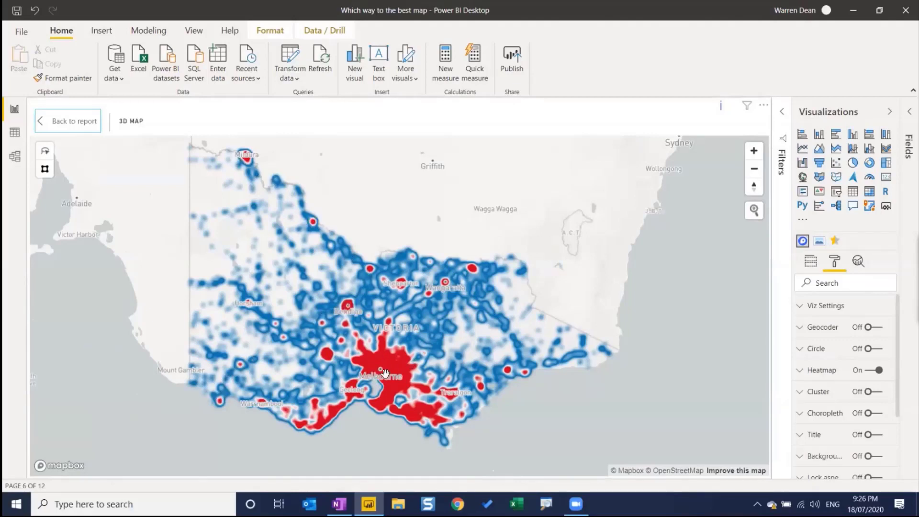
scroll(392, 377, up, 1)
scroll(392, 377, up, 2)
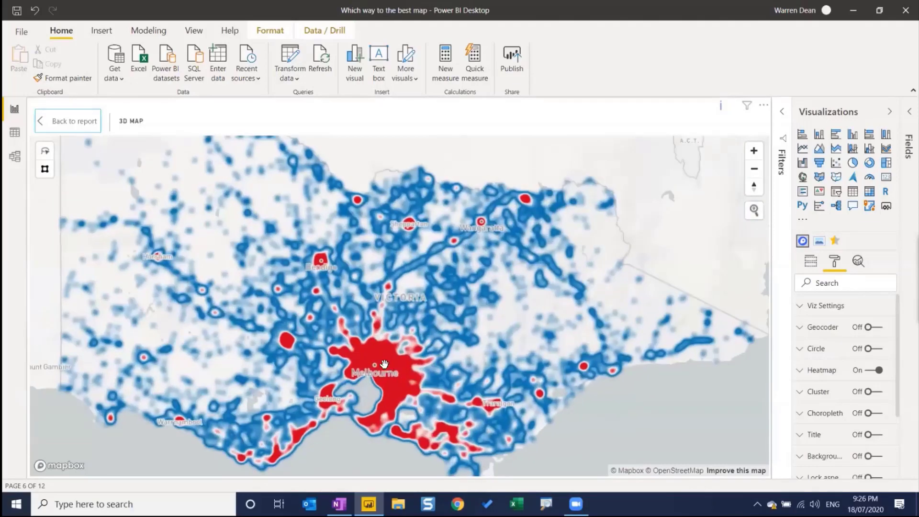
scroll(381, 376, up, 3)
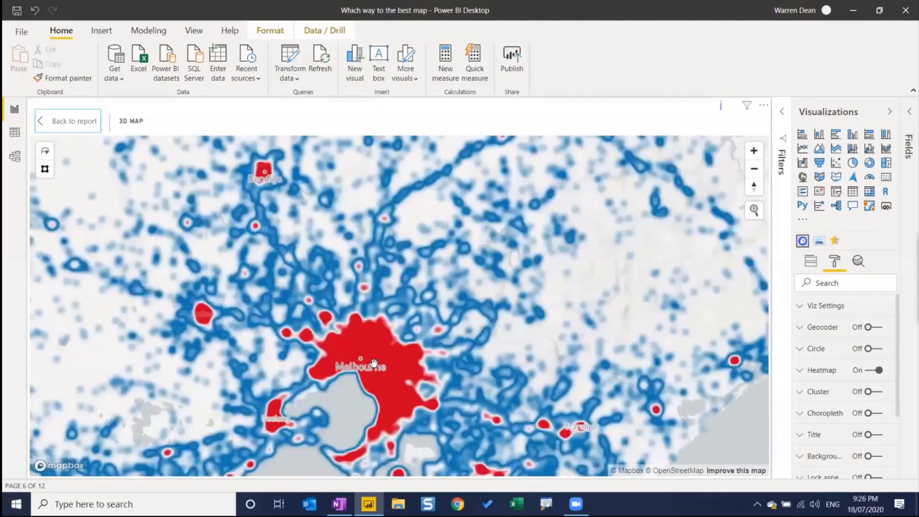
scroll(373, 364, up, 2)
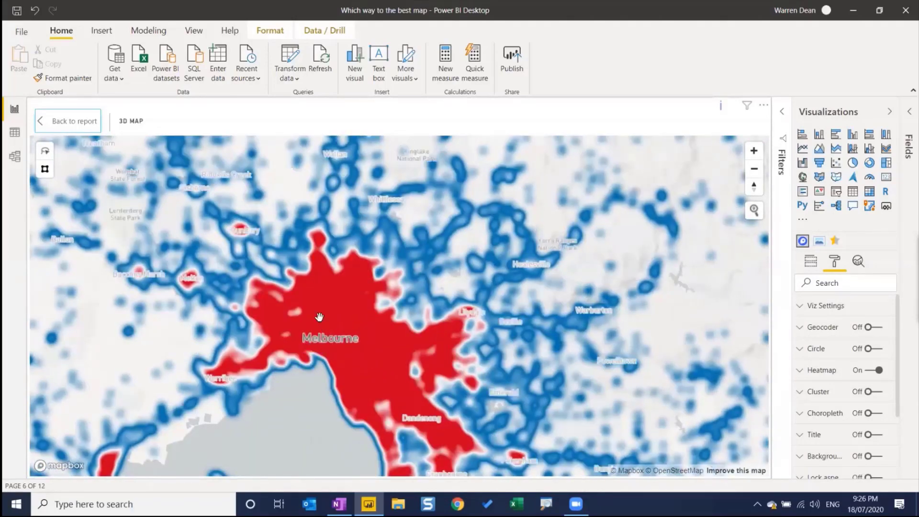
scroll(320, 287, up, 2)
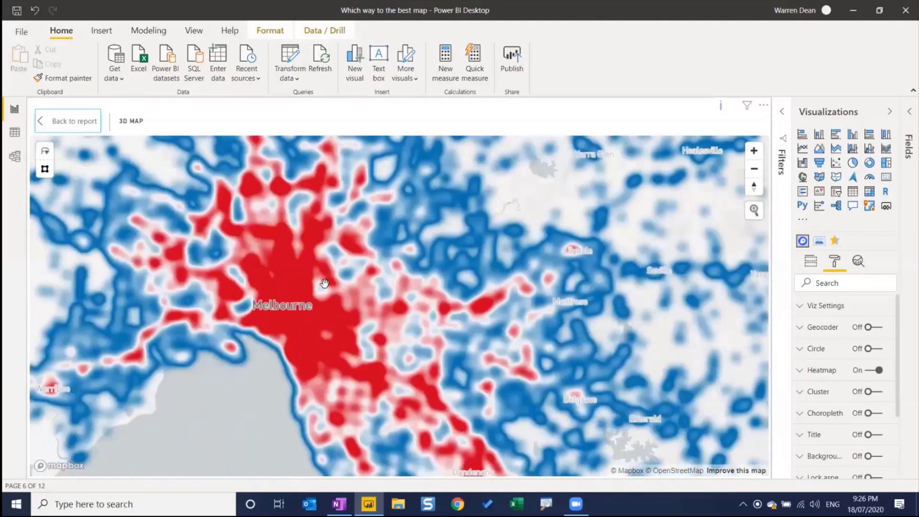
scroll(362, 339, up, 1)
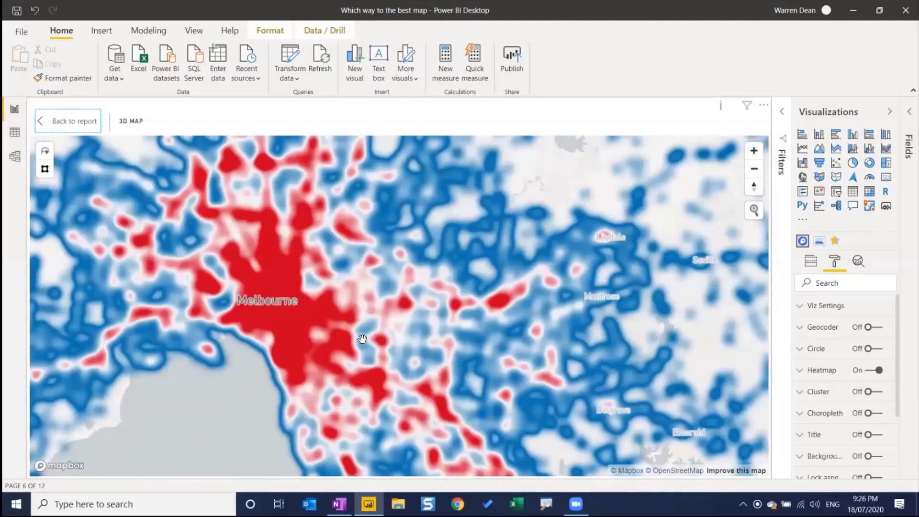
scroll(362, 339, up, 3)
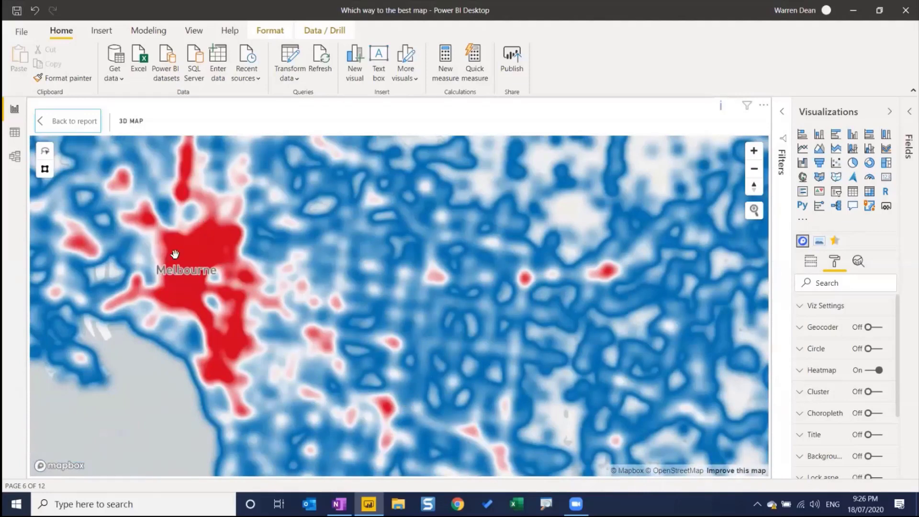
Step: Examine the Mapbox heat map across Melbourne's southeastern suburbs, from Dandenong to Narre Warren and Pakenham, at several zoom levels
drag(389, 338, 278, 219)
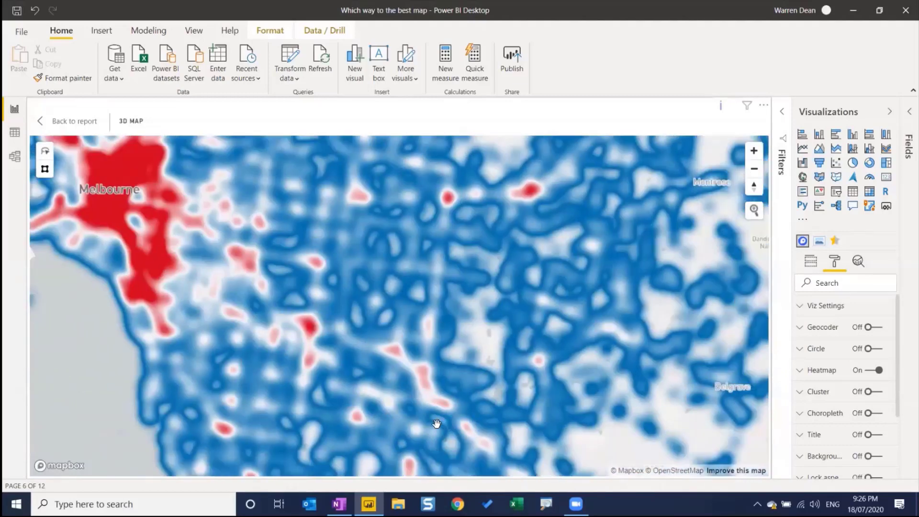
drag(435, 425, 278, 312)
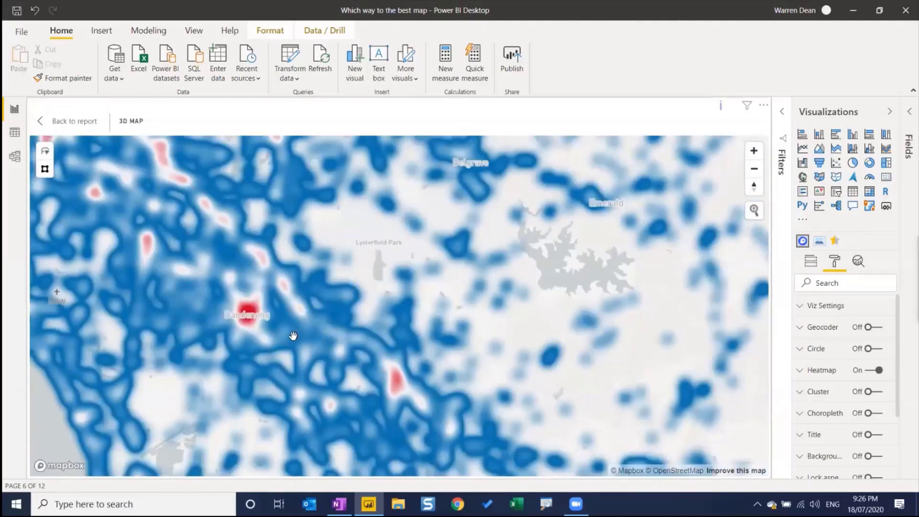
scroll(248, 343, up, 1)
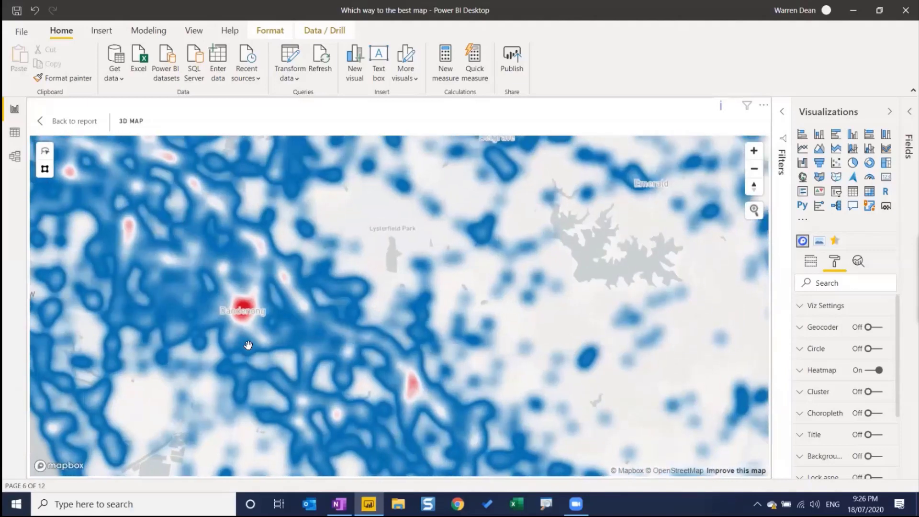
scroll(251, 344, up, 1)
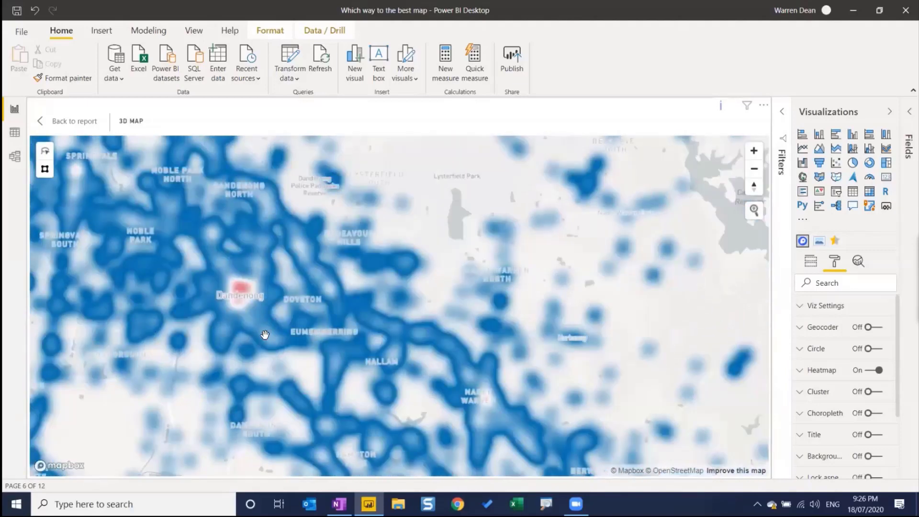
scroll(260, 329, down, 1)
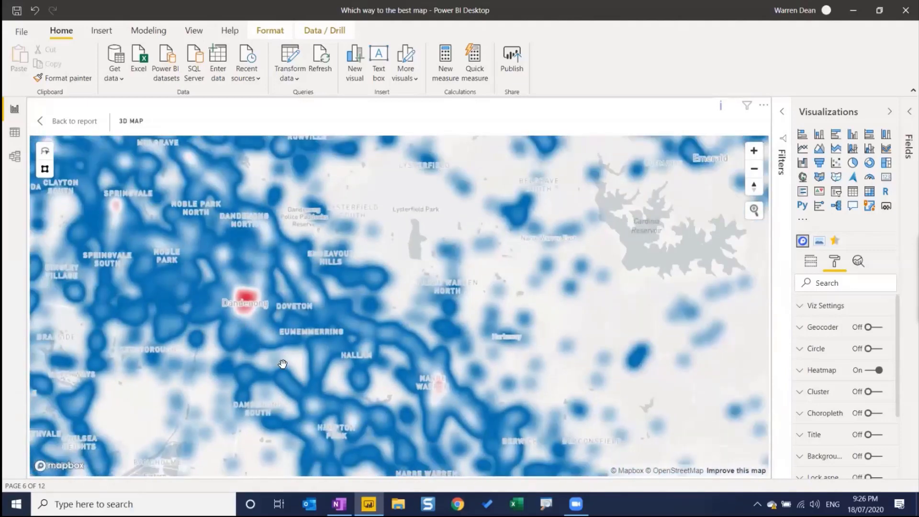
scroll(261, 297, down, 1)
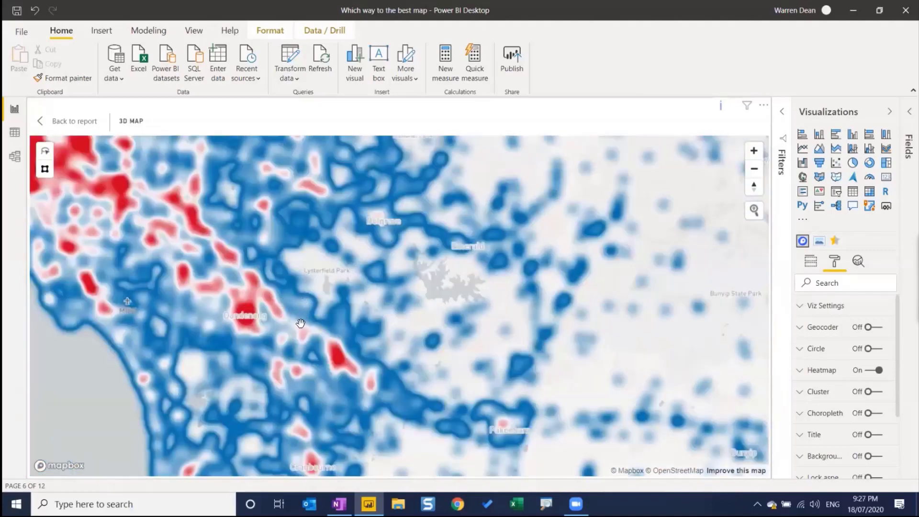
scroll(293, 326, up, 1)
scroll(295, 326, up, 2)
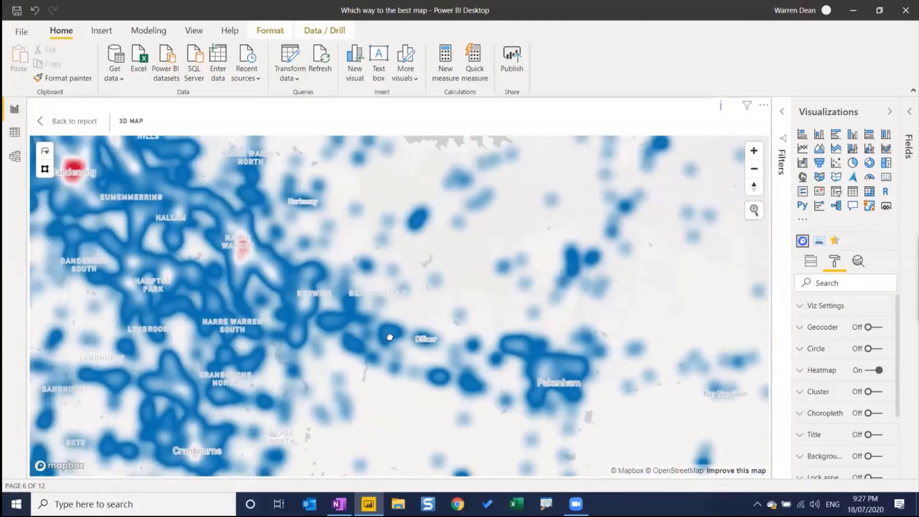
drag(390, 337, 449, 389)
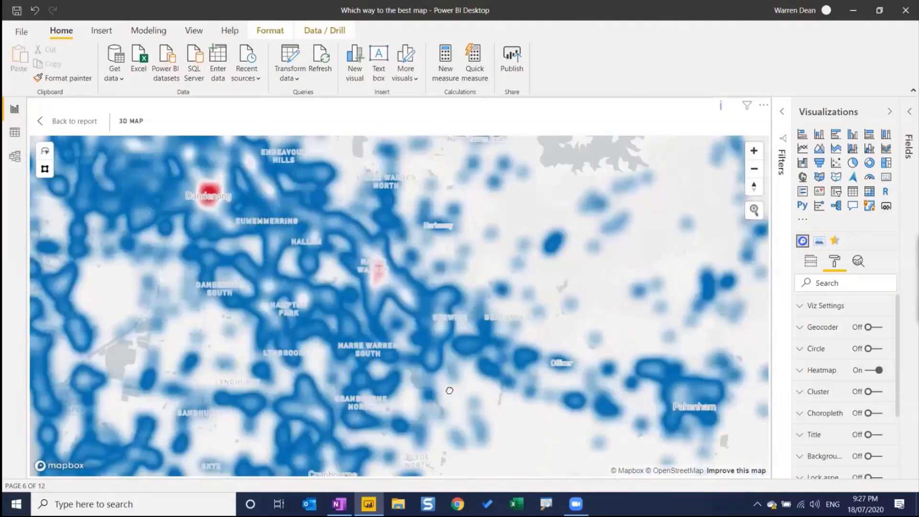
drag(281, 291, 259, 255)
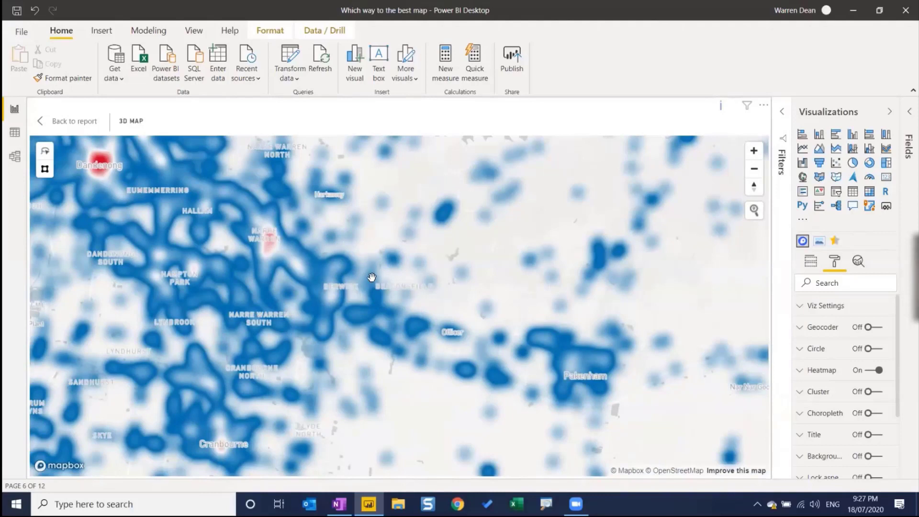
drag(275, 235, 291, 268)
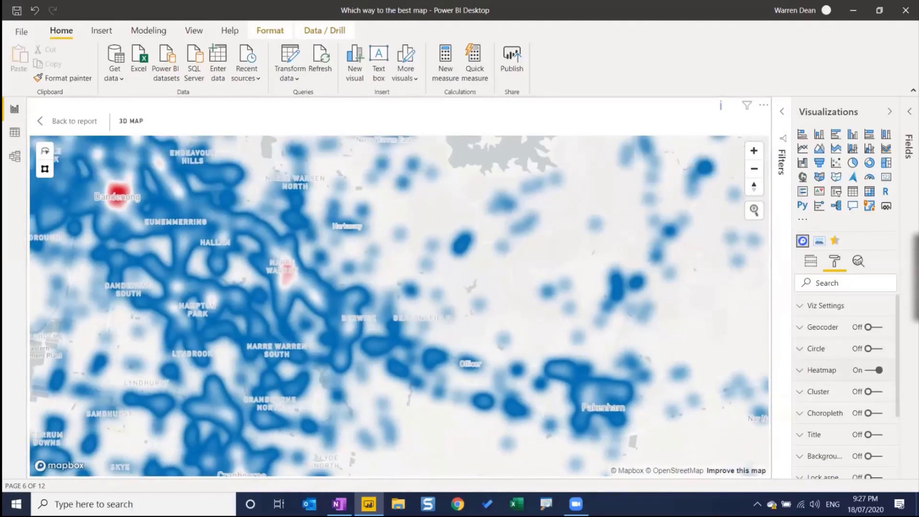
Step: Inspect the Mapbox Heatmap settings for radius, intensity, opacity, minimum, medium and maximum colors, and zoom limits
click(821, 370)
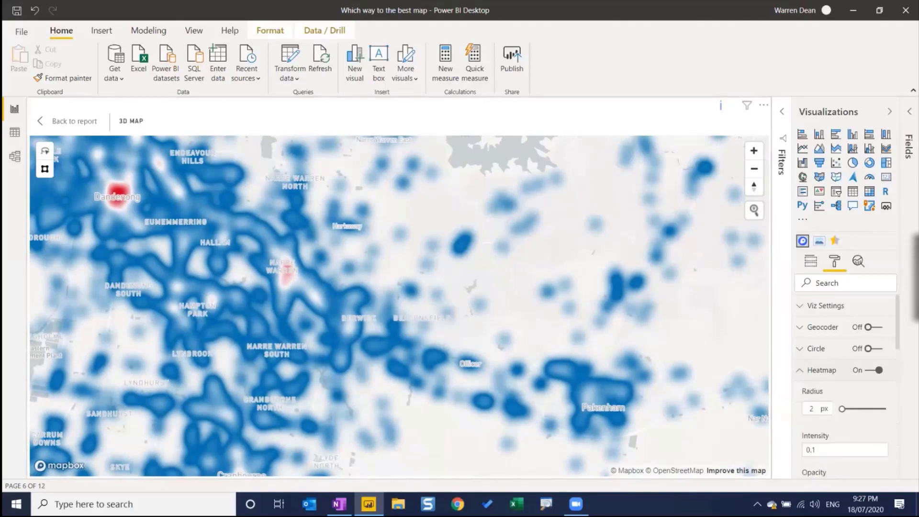
scroll(821, 370, down, 1)
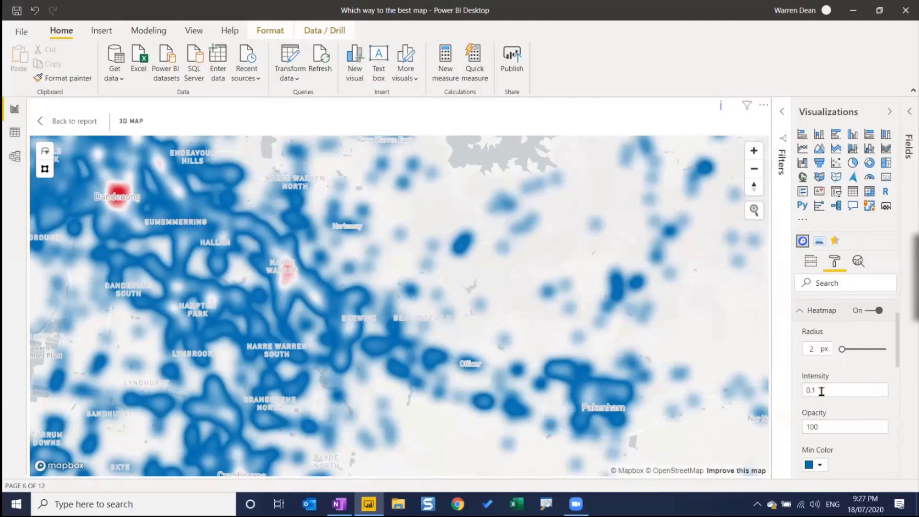
scroll(845, 383, down, 3)
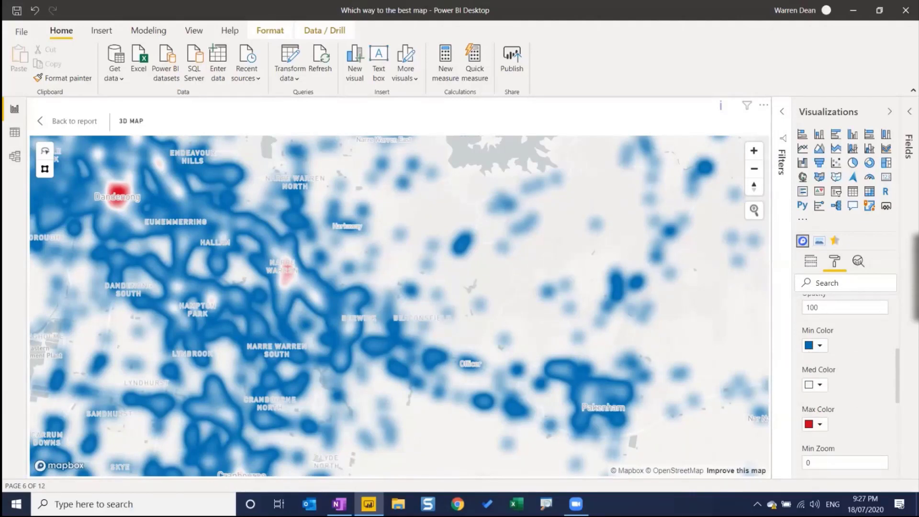
scroll(815, 404, down, 3)
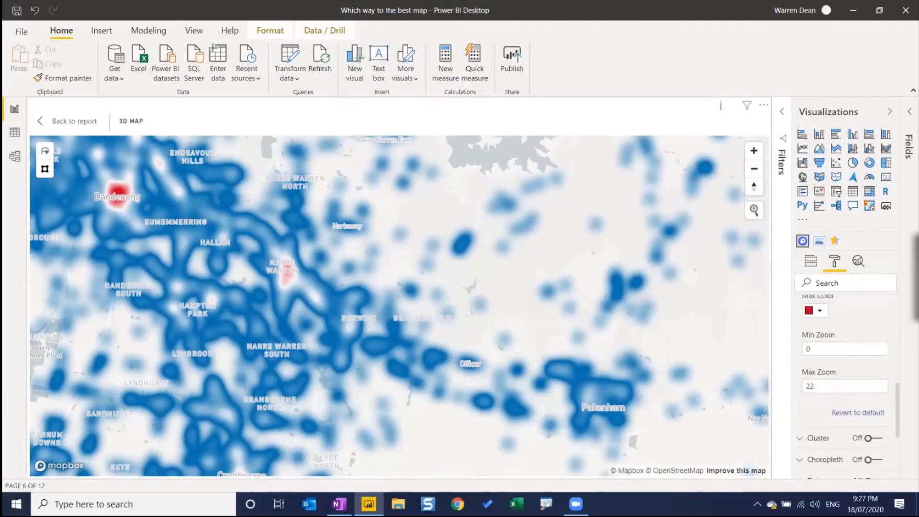
scroll(845, 383, up, 6)
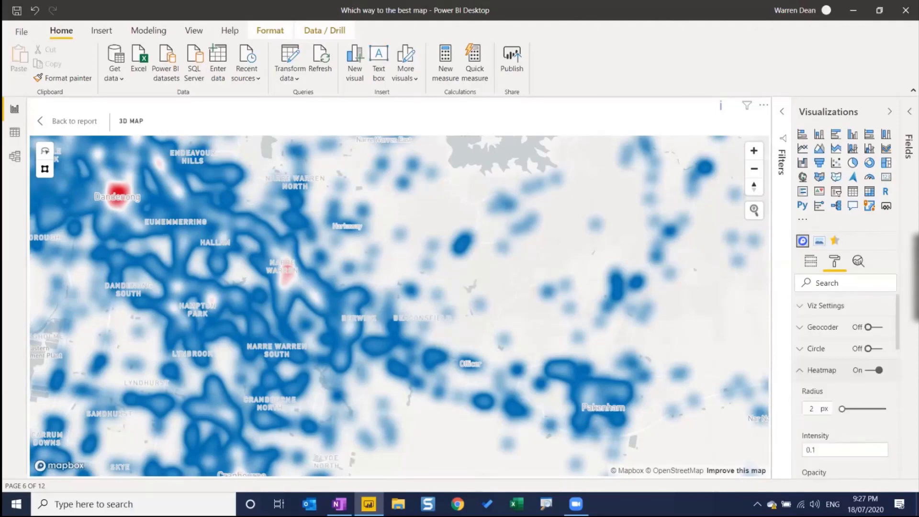
click(811, 372)
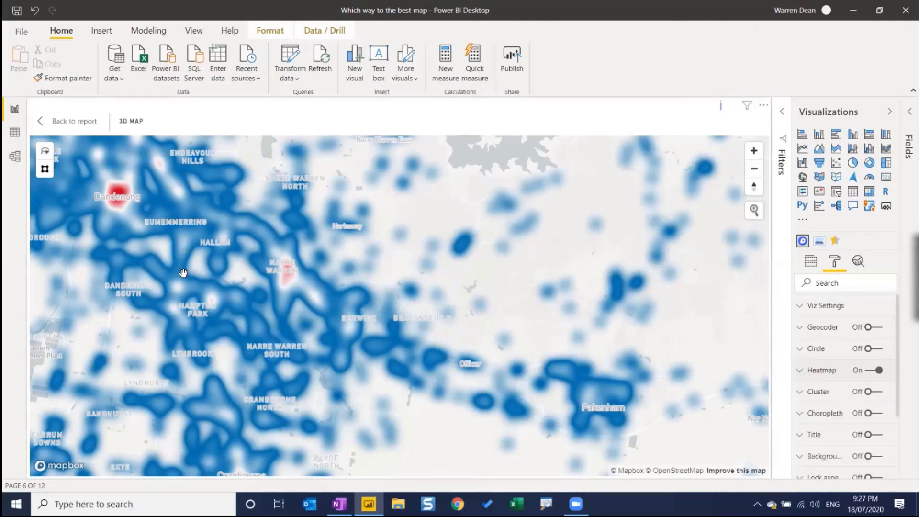
Step: Examine the Mapbox heat map from Pakenham back to Melbourne, return to the report, and view Melbourne more closely there
scroll(183, 272, down, 5)
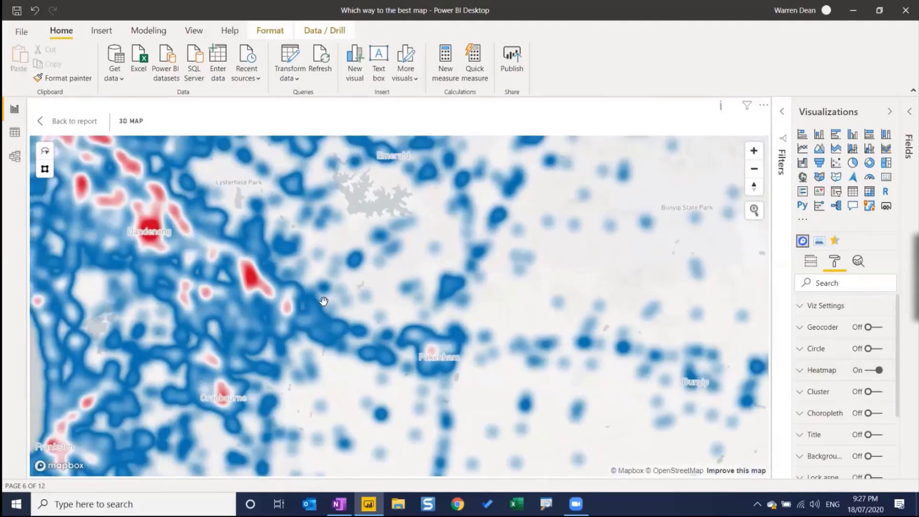
scroll(323, 300, up, 5)
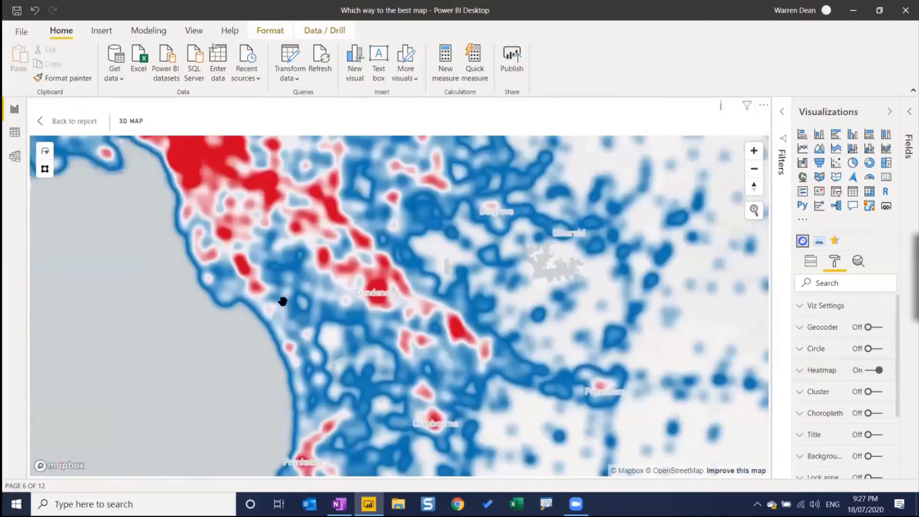
drag(283, 302, 404, 397)
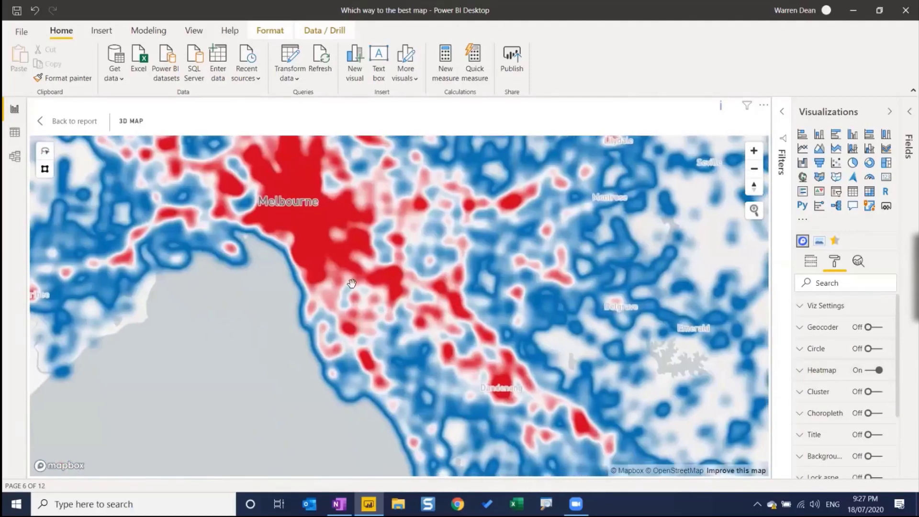
drag(352, 284, 267, 245)
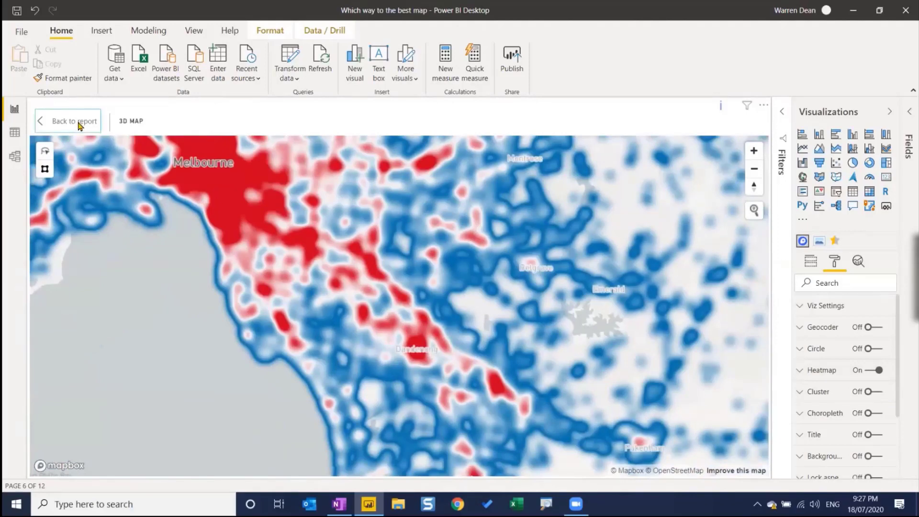
click(78, 122)
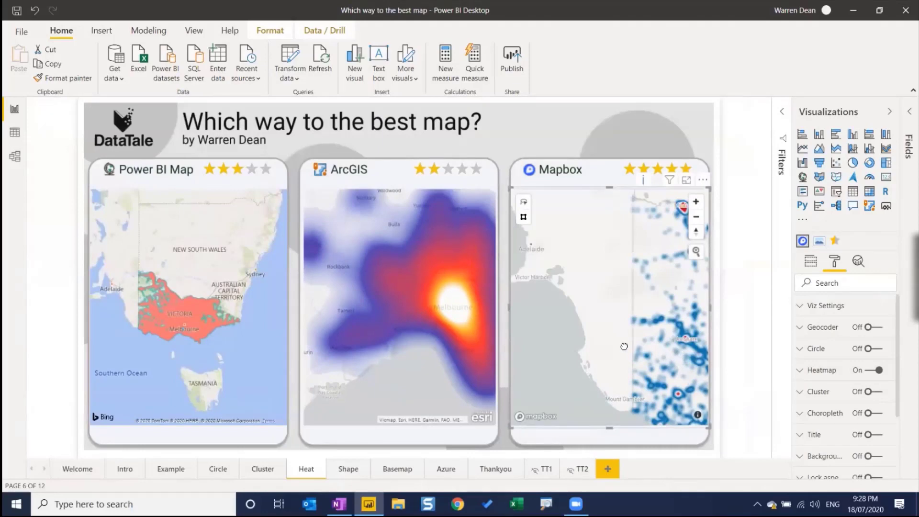
scroll(667, 334, up, 5)
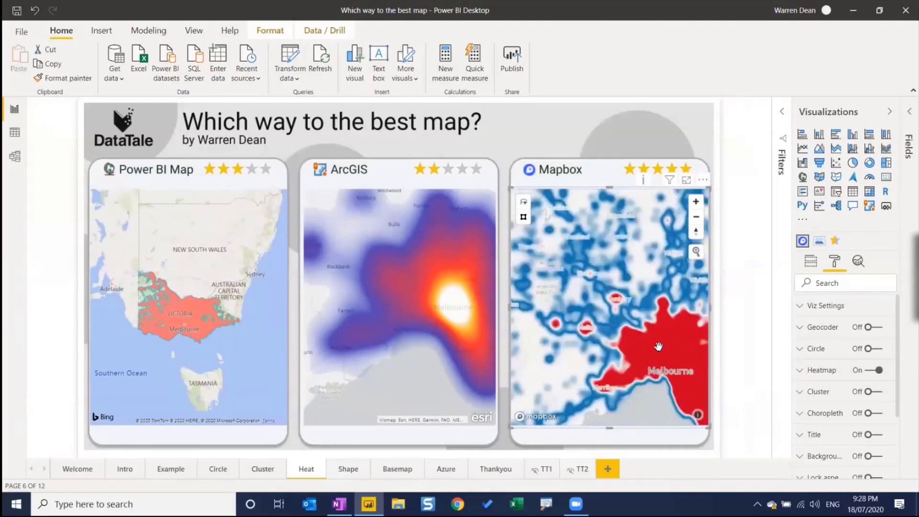
scroll(659, 345, up, 4)
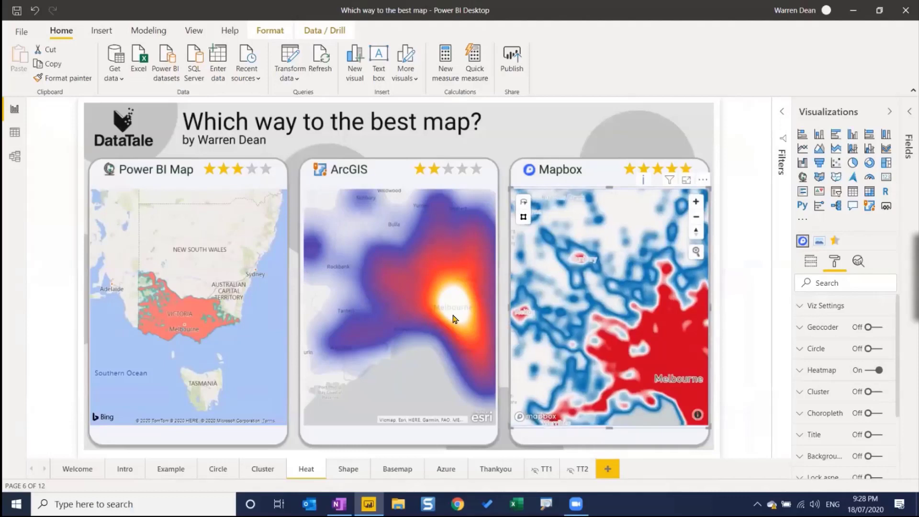
Step: Compare the ArcGIS and Mapbox heat maps at closer zoom over central Melbourne
scroll(454, 318, up, 3)
scroll(453, 313, up, 2)
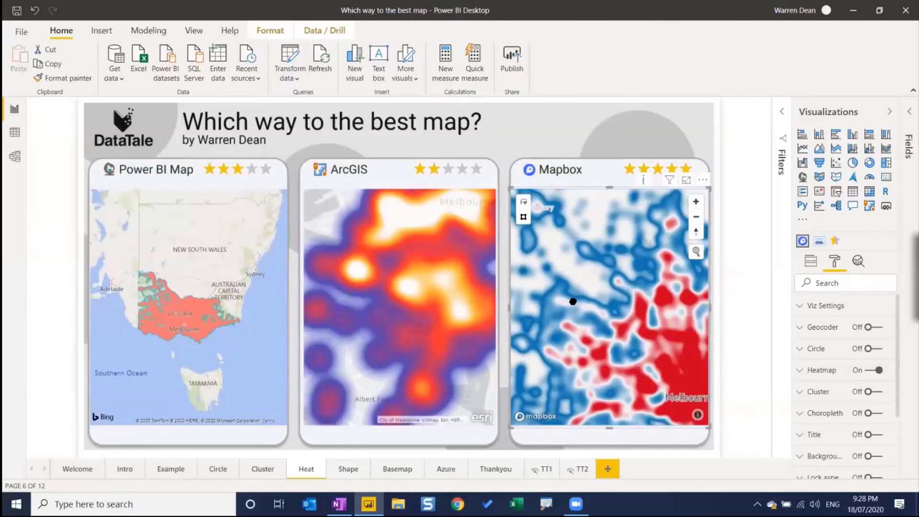
scroll(572, 302, down, 3)
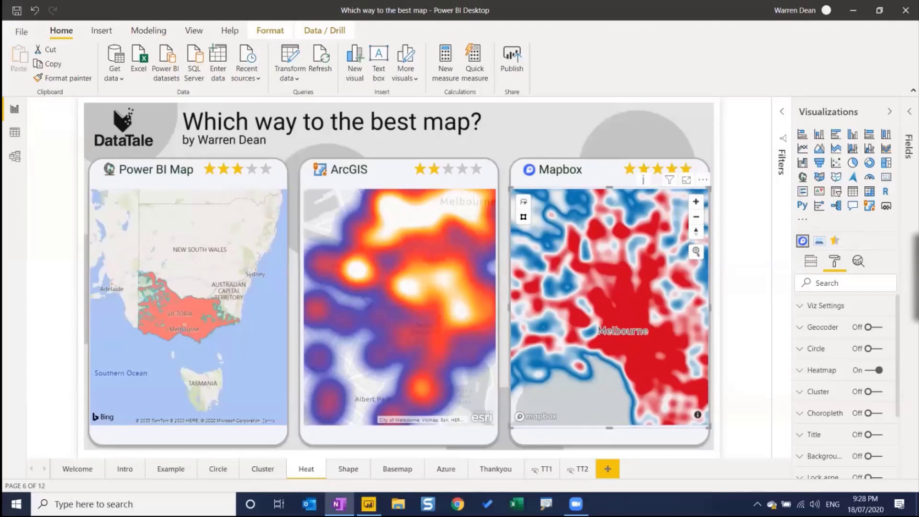
Step: Open the Shape report page and look over its Shape Map, ArcGIS and Mapbox maps and the Shape Map visual type
click(349, 468)
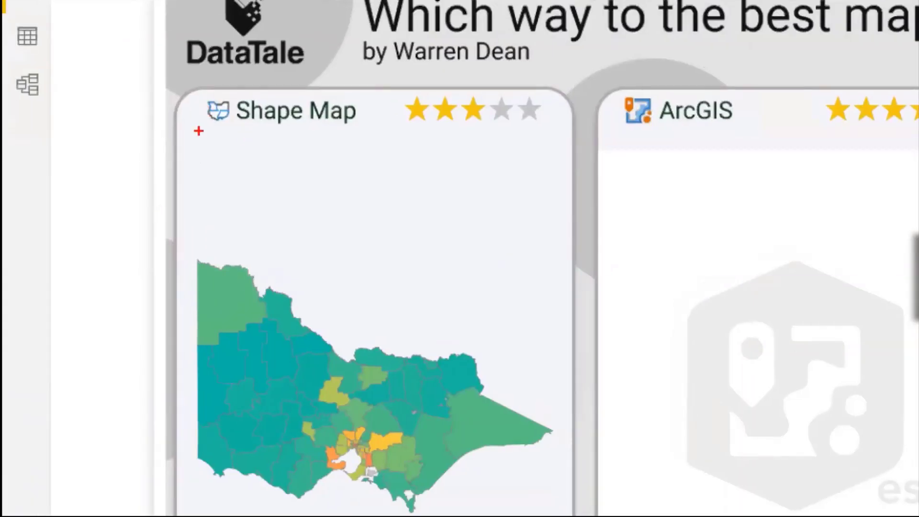
mouse_move(207, 126)
mouse_down()
mouse_move(233, 109)
mouse_move(212, 94)
mouse_move(194, 133)
mouse_move(233, 125)
mouse_up()
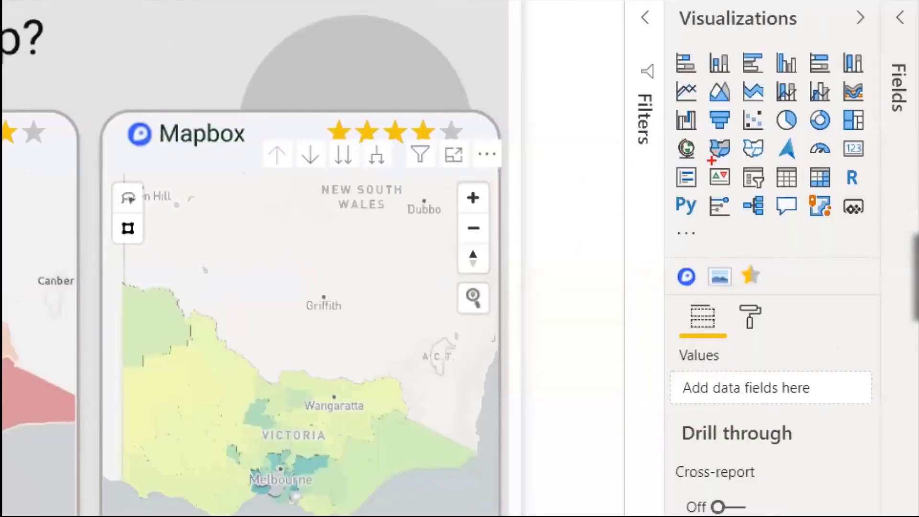
drag(711, 161, 727, 157)
mouse_move(707, 129)
mouse_down()
mouse_move(722, 156)
mouse_move(762, 153)
mouse_move(766, 130)
mouse_move(728, 136)
mouse_move(738, 170)
mouse_up()
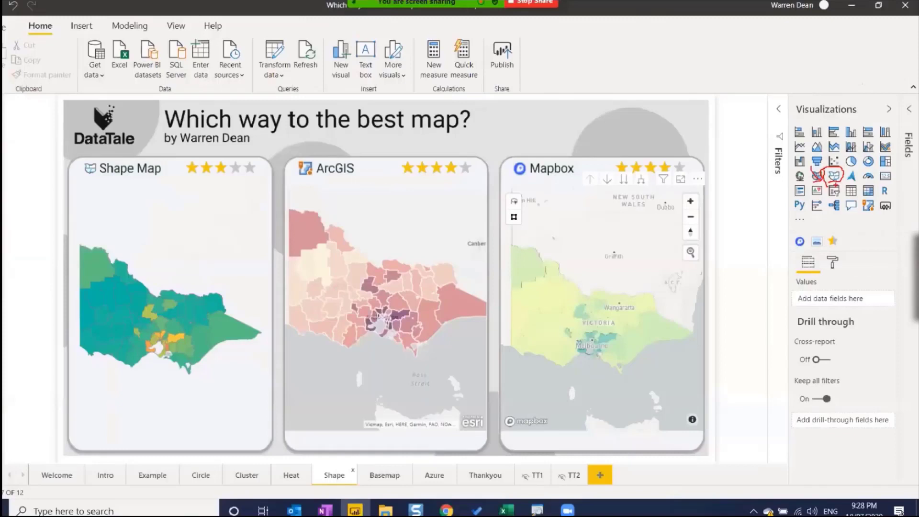
key(Escape)
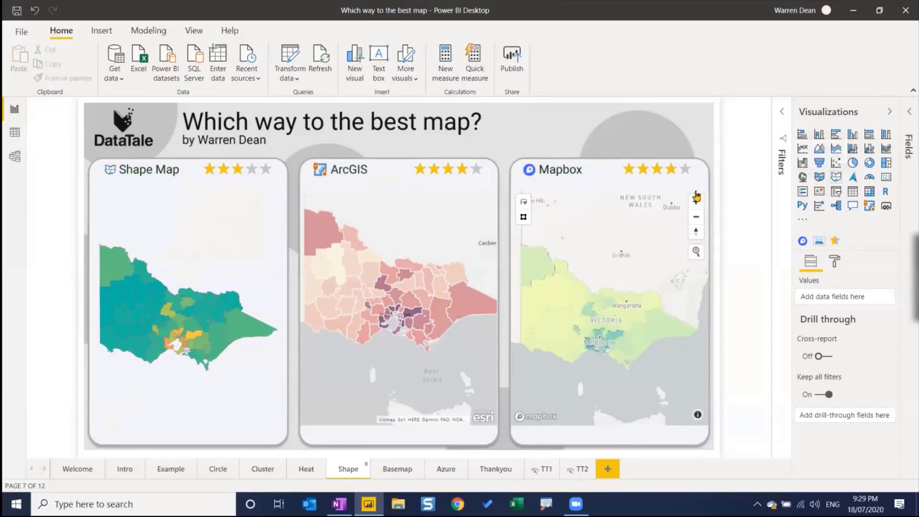
Step: Open the Shape Map in focus mode and inspect the tooltips of regions such as Southern Grampians, Cardinia, Murrindindi and Greater Shepparton
click(259, 188)
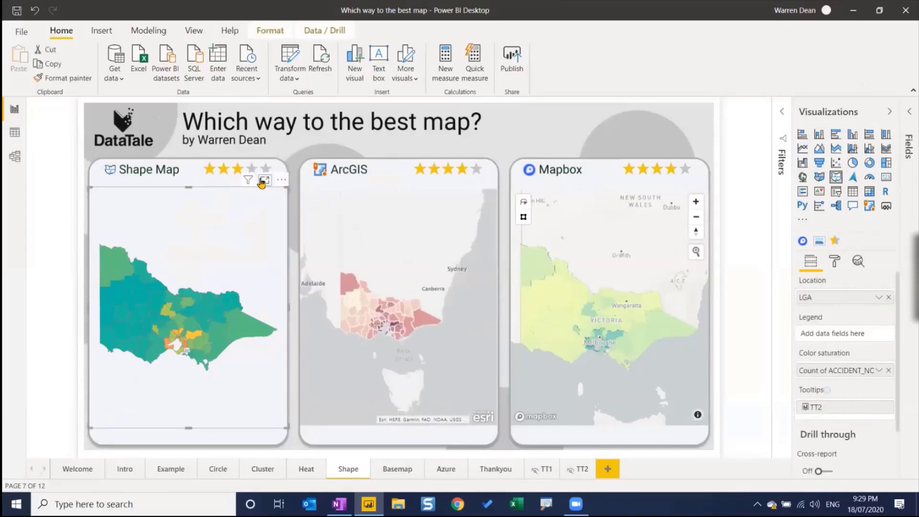
click(264, 181)
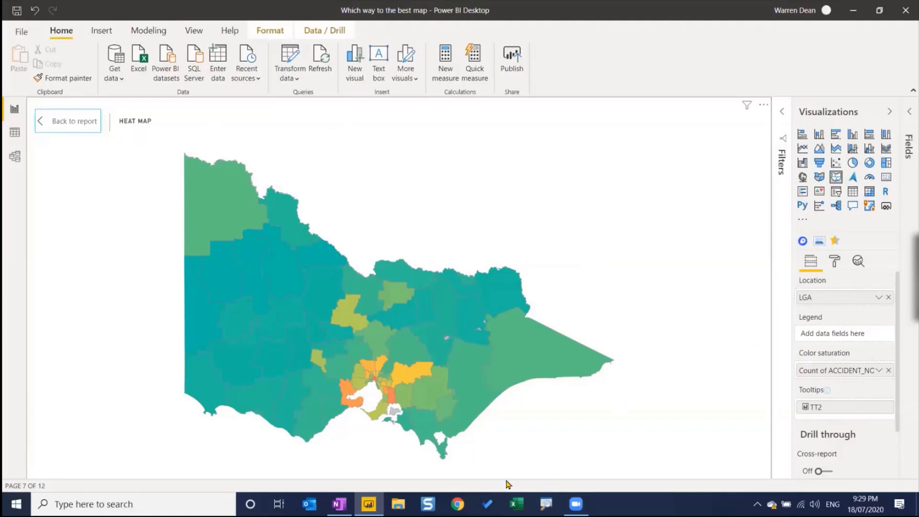
mouse_move(213, 355)
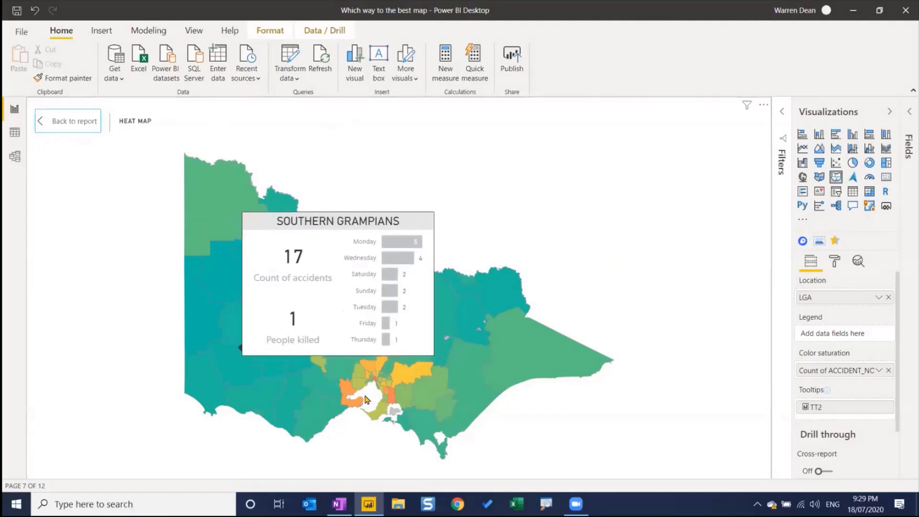
mouse_move(432, 411)
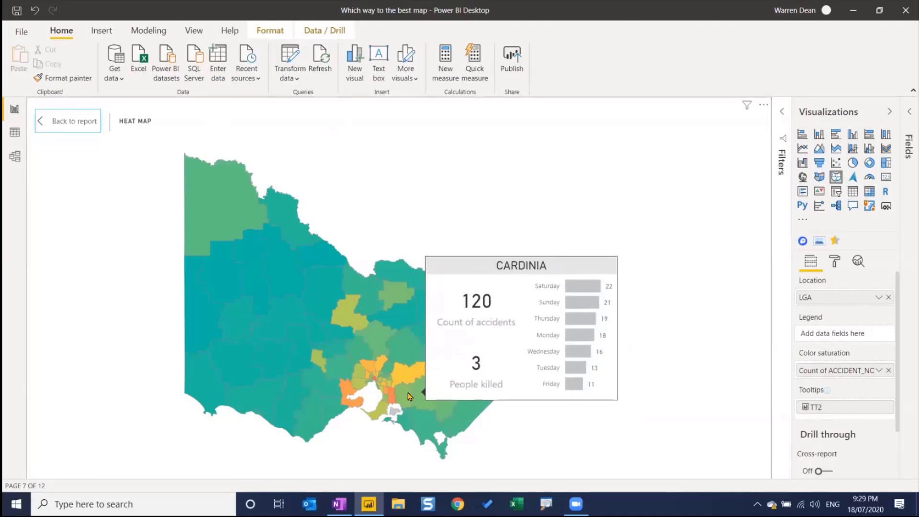
mouse_move(415, 357)
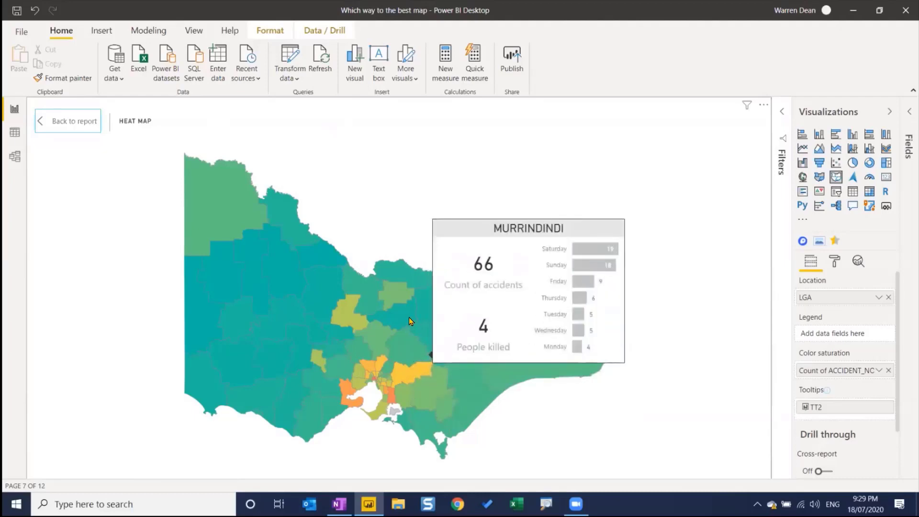
mouse_move(394, 299)
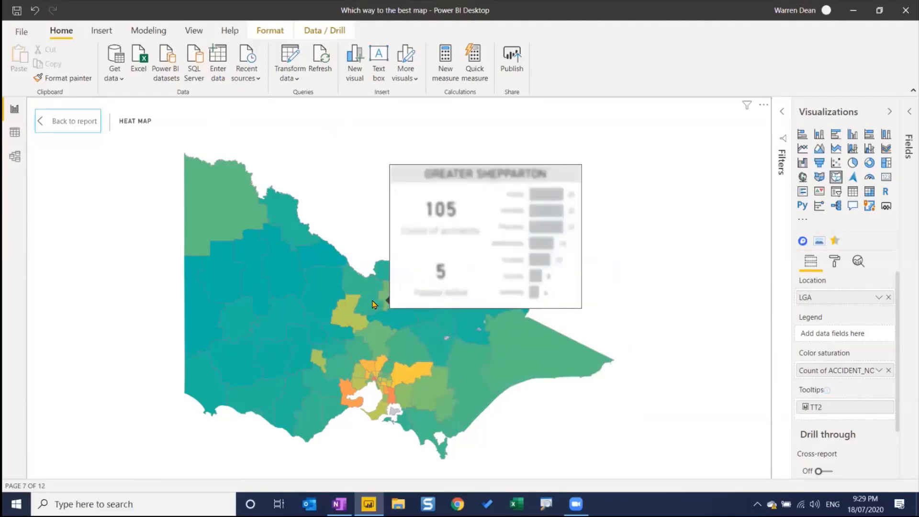
mouse_move(351, 317)
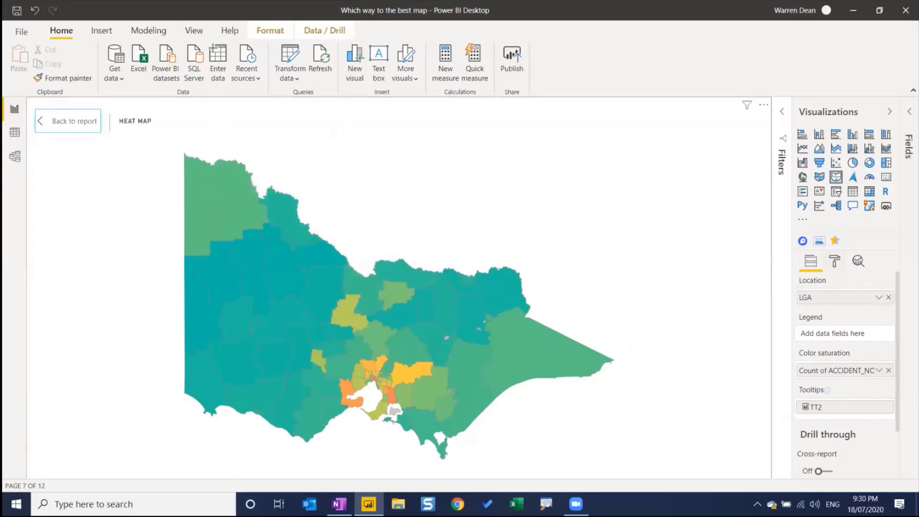
Step: Review the Shape Map's shape settings and its list of built-in and custom maps, return to the report, and check East Gippsland's tooltip
click(834, 260)
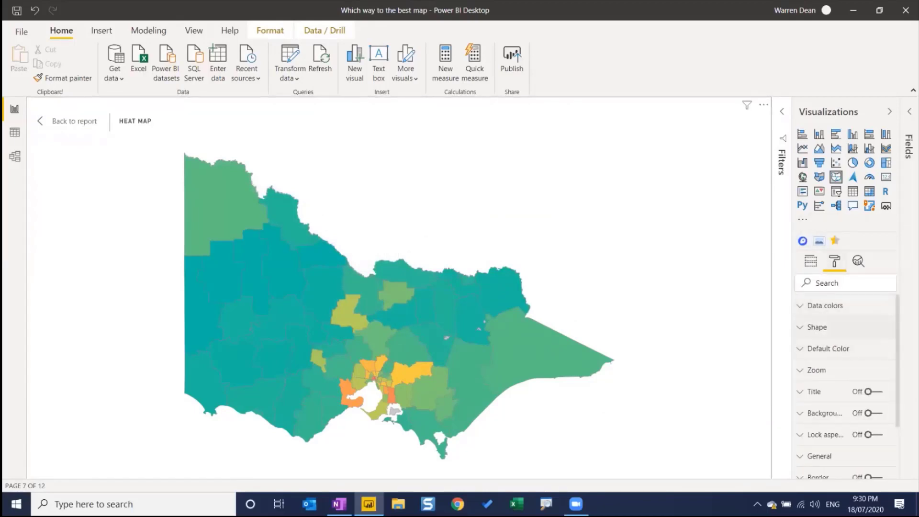
click(816, 327)
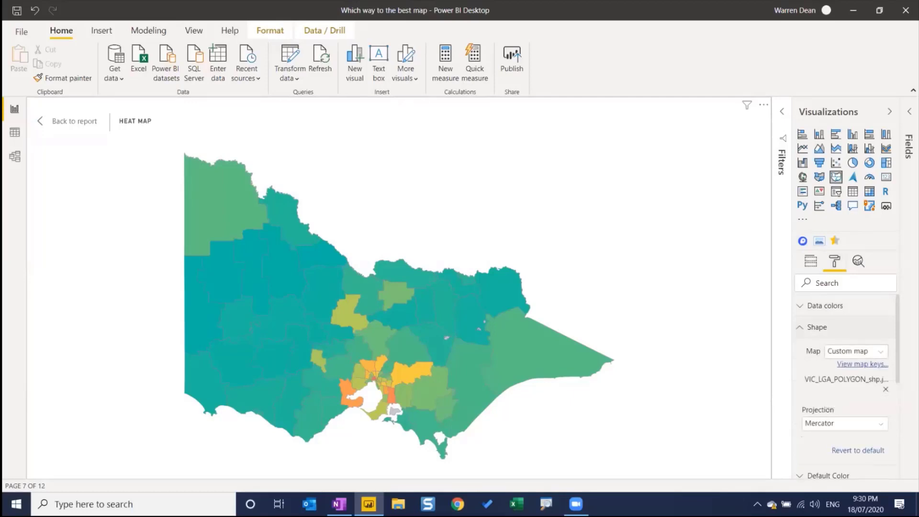
click(880, 352)
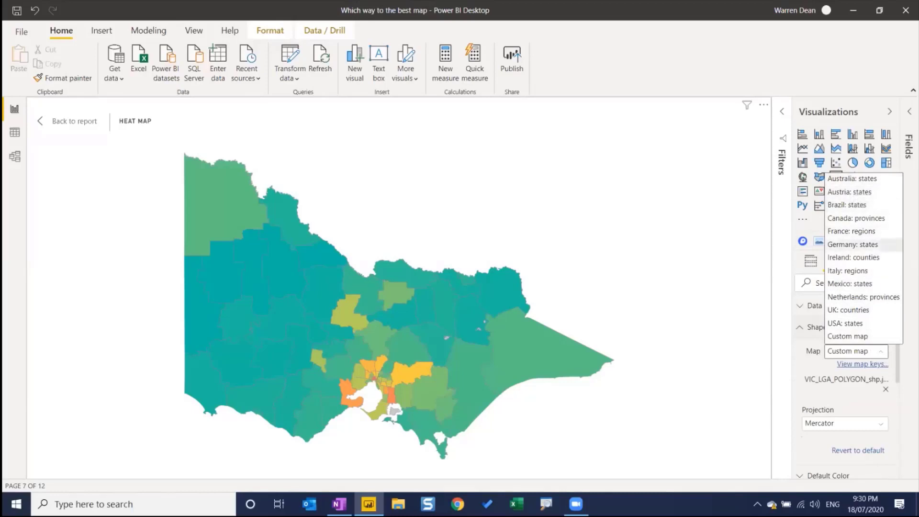
click(815, 354)
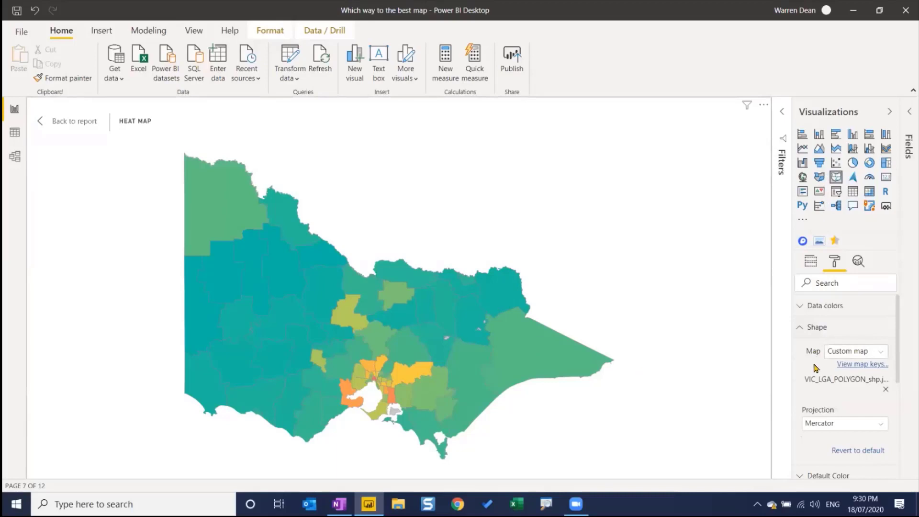
click(856, 351)
click(855, 351)
click(856, 351)
click(856, 351)
click(73, 125)
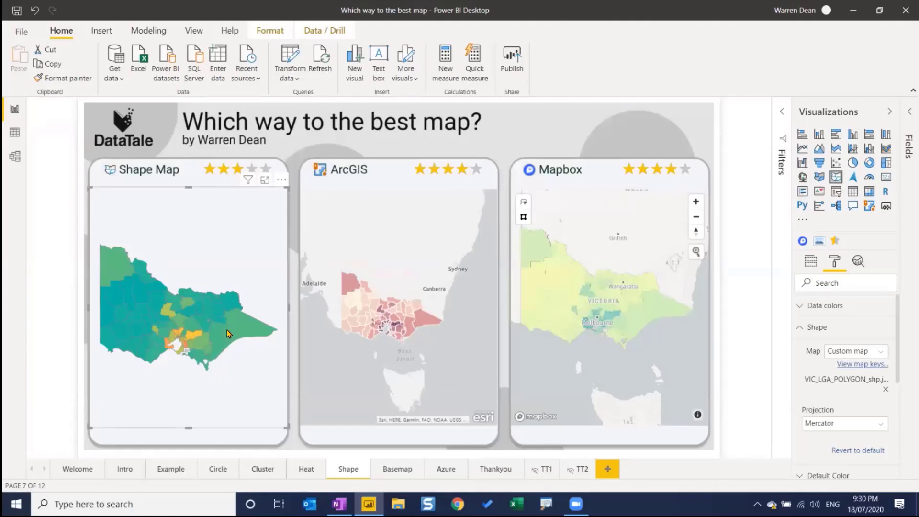
mouse_move(228, 333)
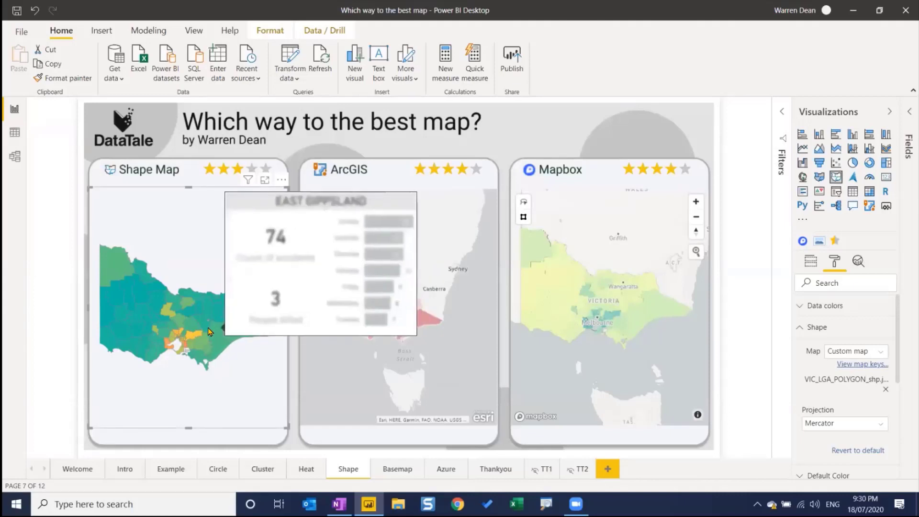
Step: Open the ArcGIS shape map in focus mode and examine the regions across all of Victoria
click(455, 203)
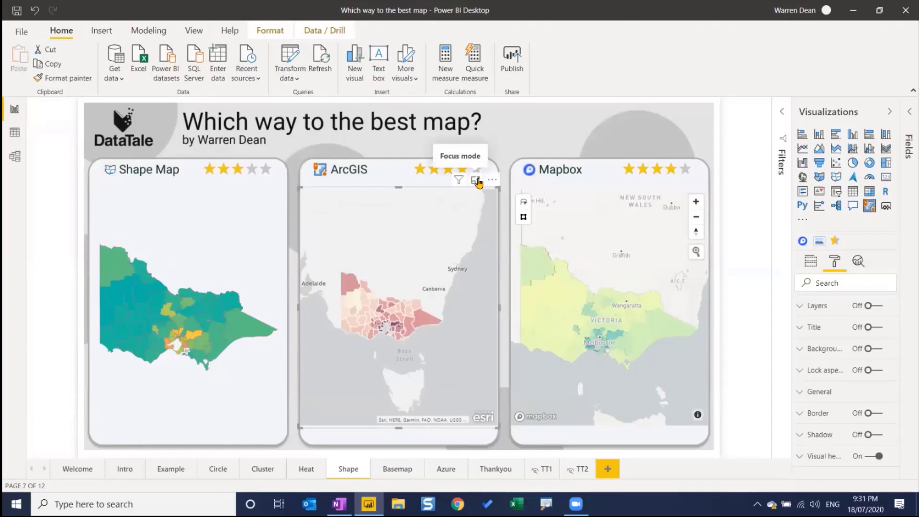
click(476, 181)
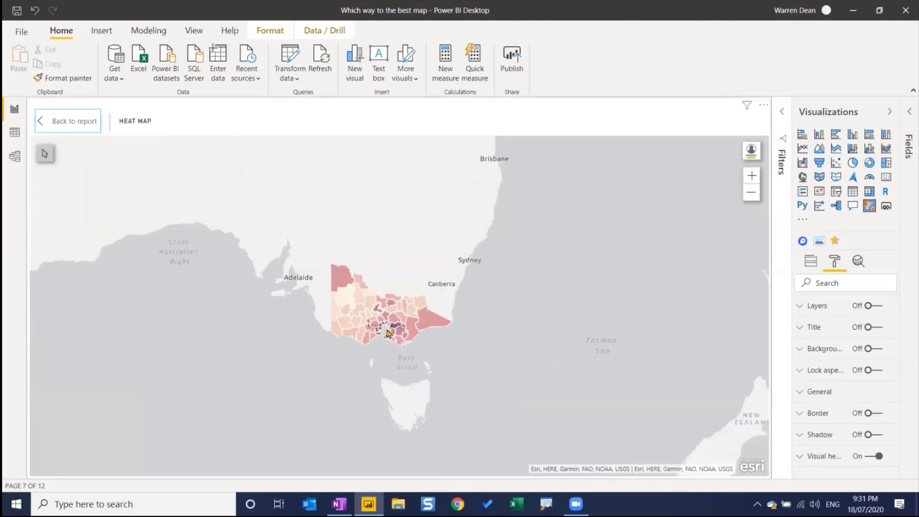
scroll(383, 355, up, 1)
scroll(384, 357, up, 1)
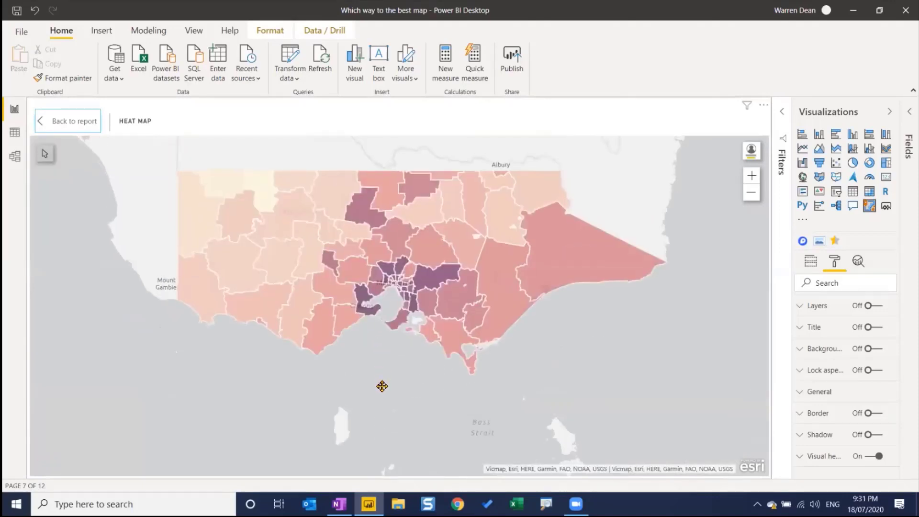
drag(379, 383, 381, 417)
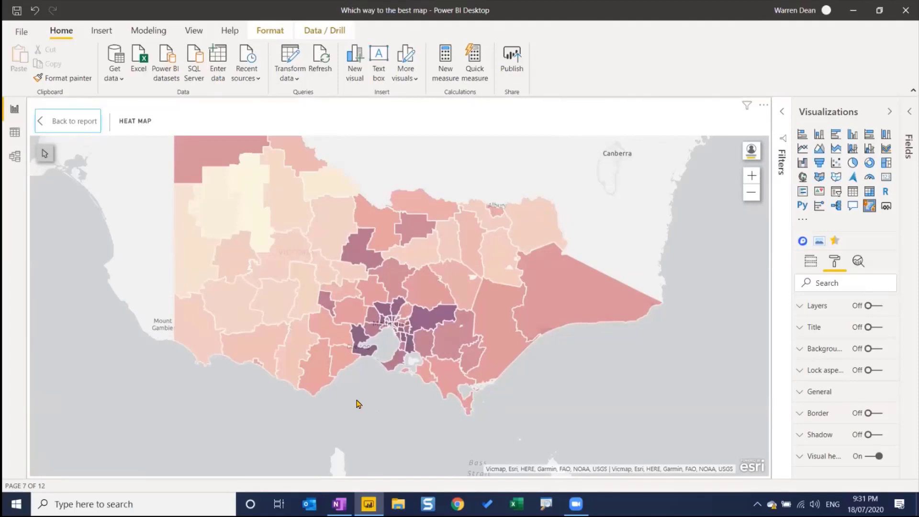
drag(365, 404, 359, 421)
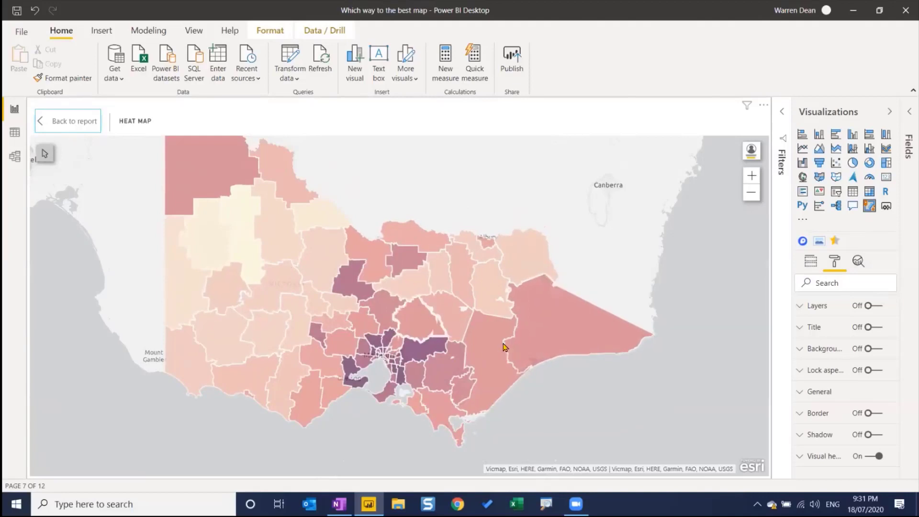
Step: Open the ArcGIS map for editing and review its location type settings and the boundary types offered for Australia
click(763, 106)
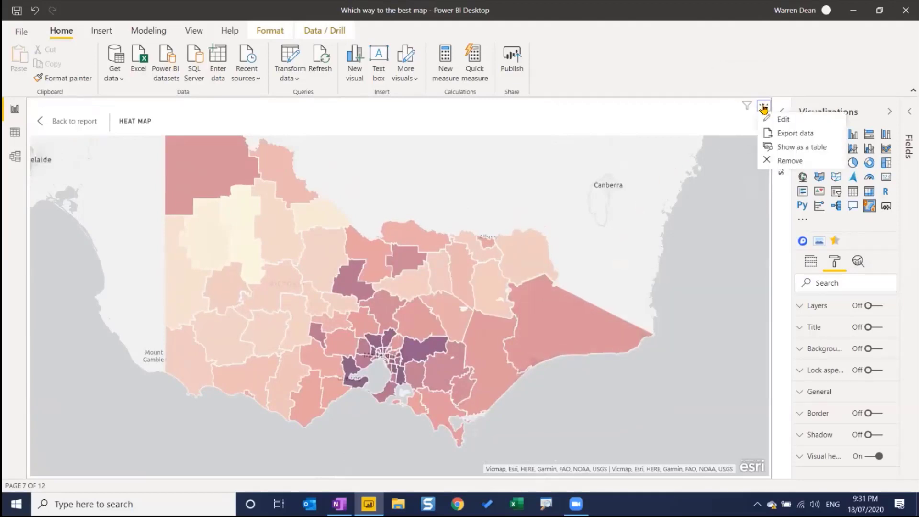
click(780, 121)
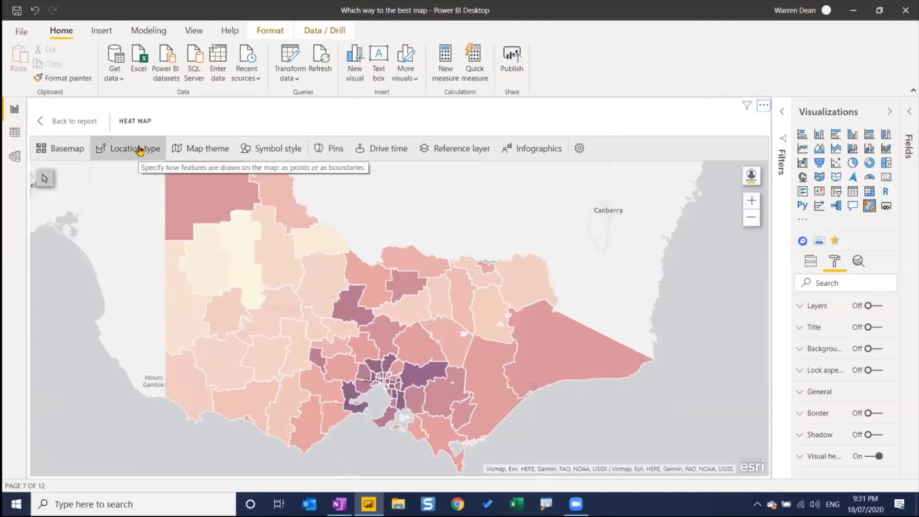
click(139, 150)
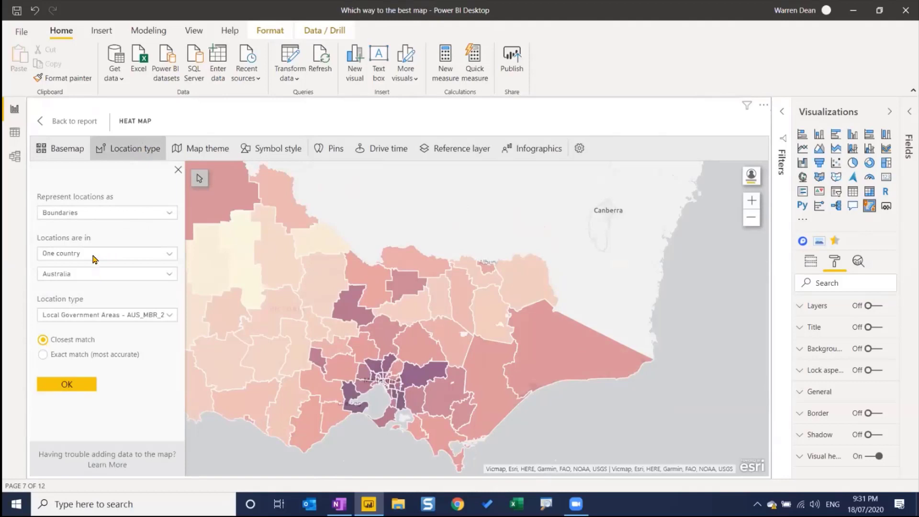
click(171, 316)
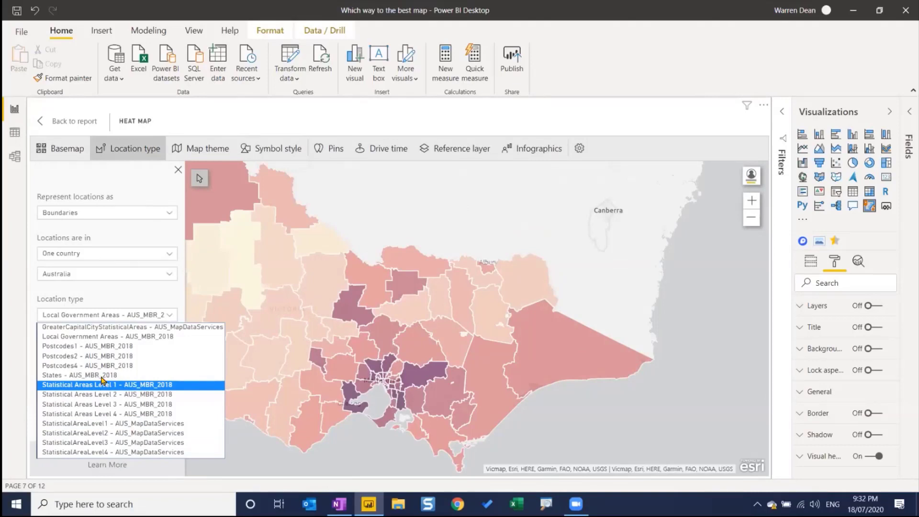
click(116, 241)
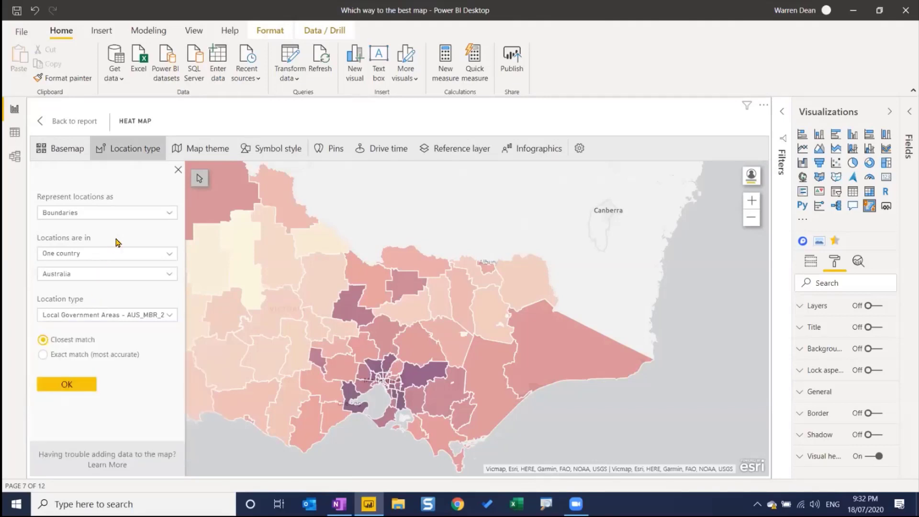
Step: Set the country for the ArcGIS map's locations to Nigeria
click(102, 276)
scroll(106, 354, down, 12)
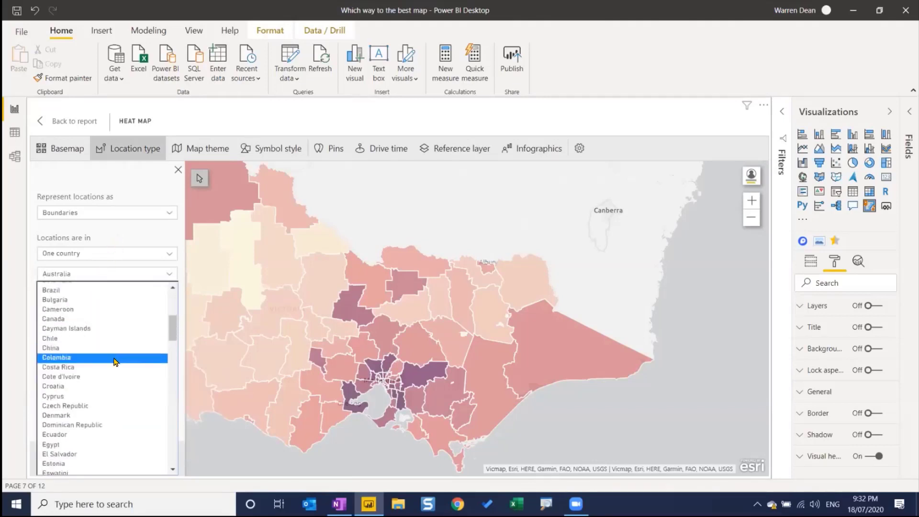
scroll(117, 366, down, 8)
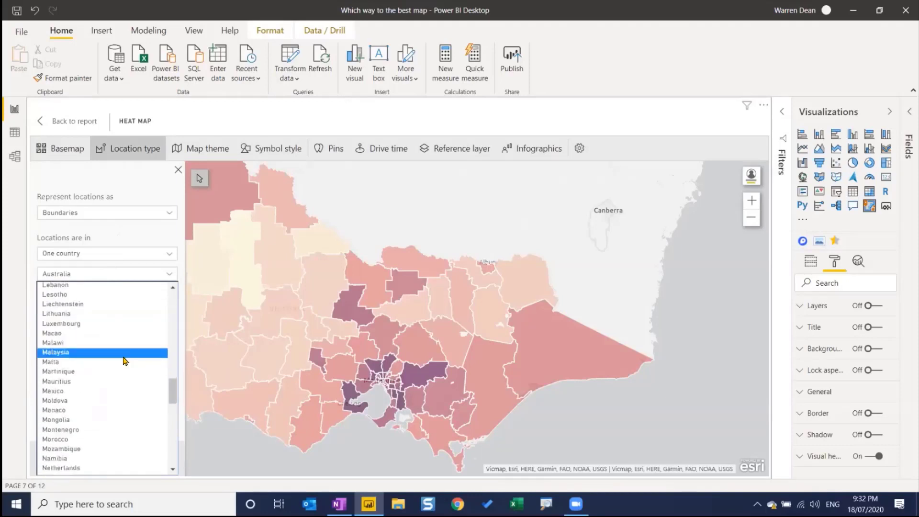
scroll(124, 363, down, 2)
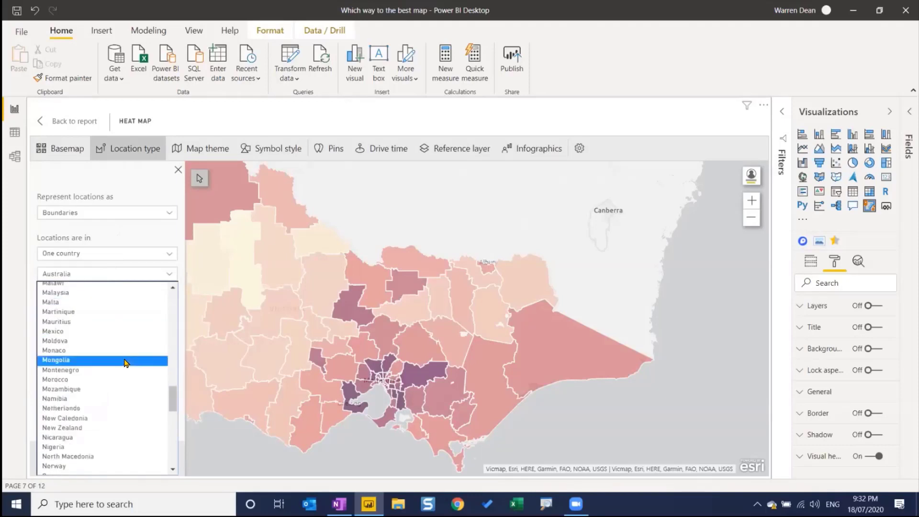
click(102, 446)
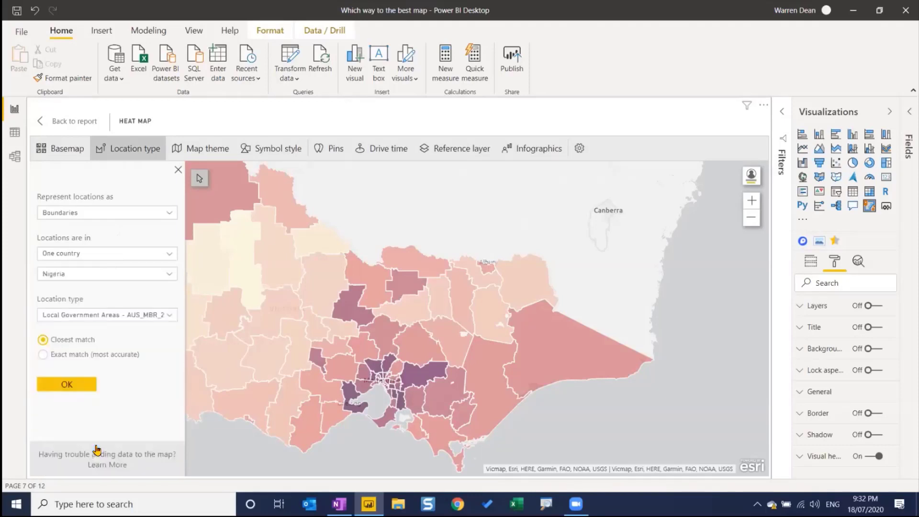
Step: Review the location types offered for Nigeria and keep Local Government Areas selected
click(170, 318)
click(170, 317)
click(112, 315)
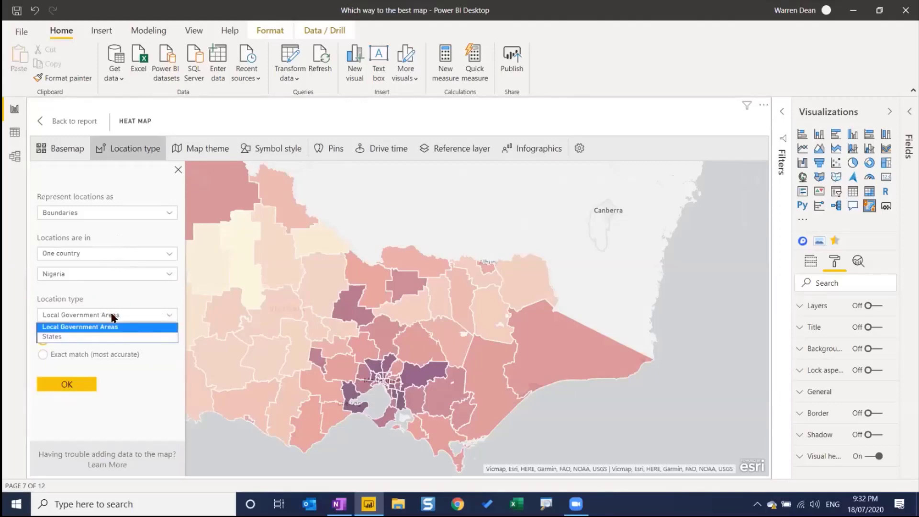
click(158, 315)
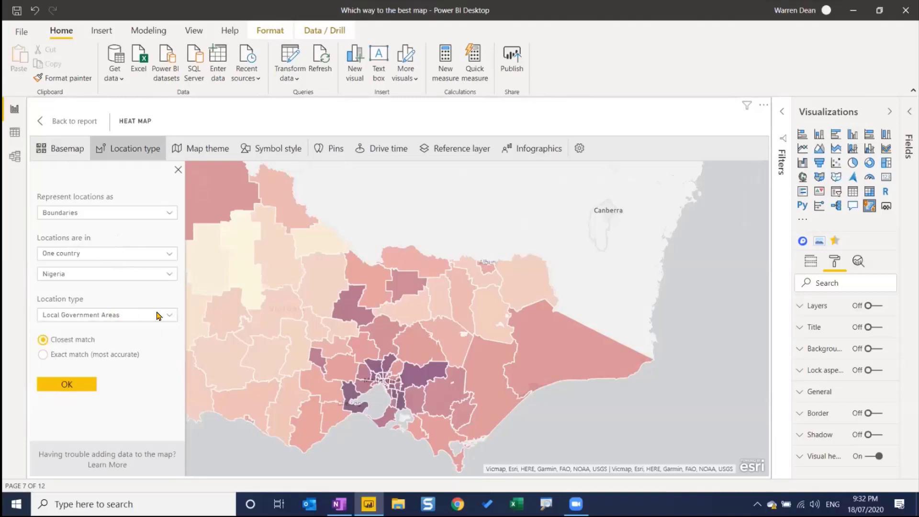
Step: Recheck the location types offered for Nigeria and return to the report page without confirming the location settings
click(158, 316)
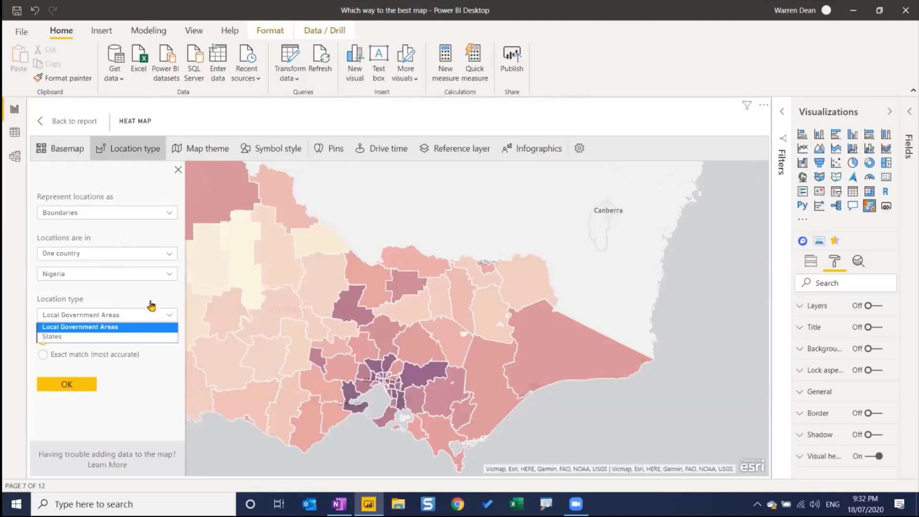
click(151, 307)
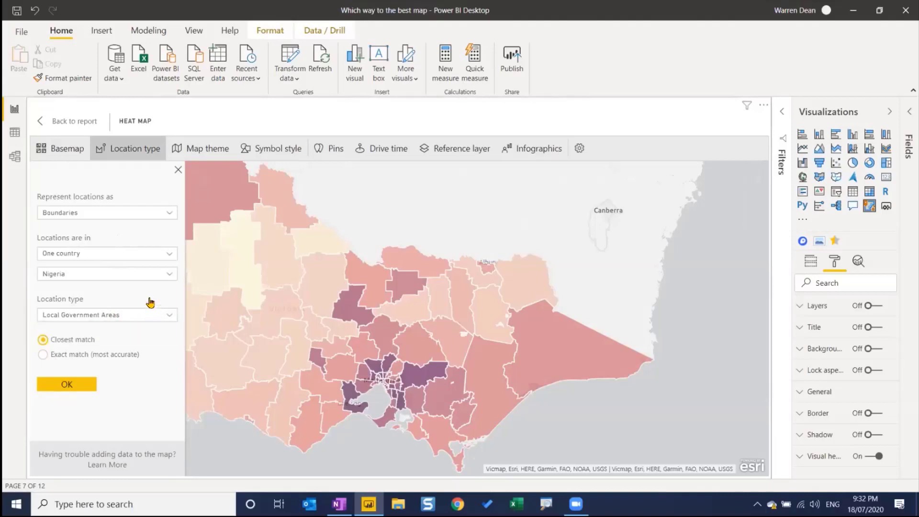
click(83, 126)
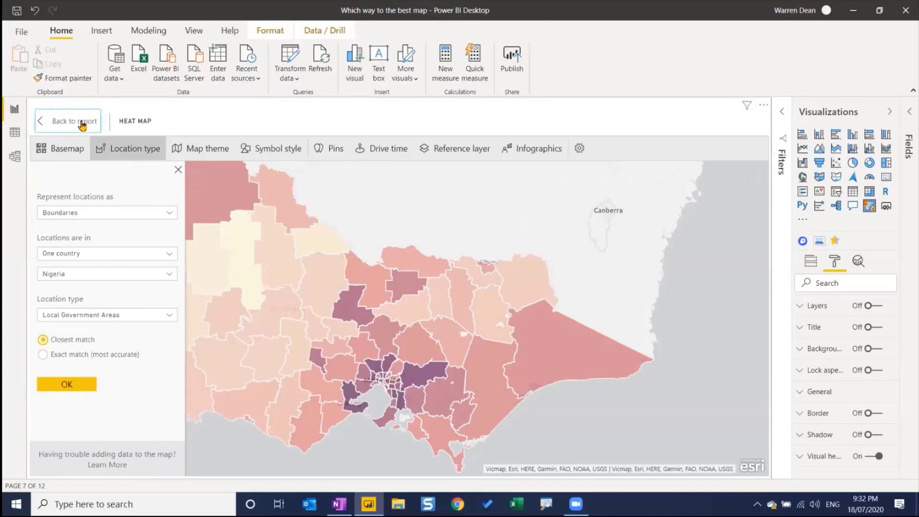
click(76, 120)
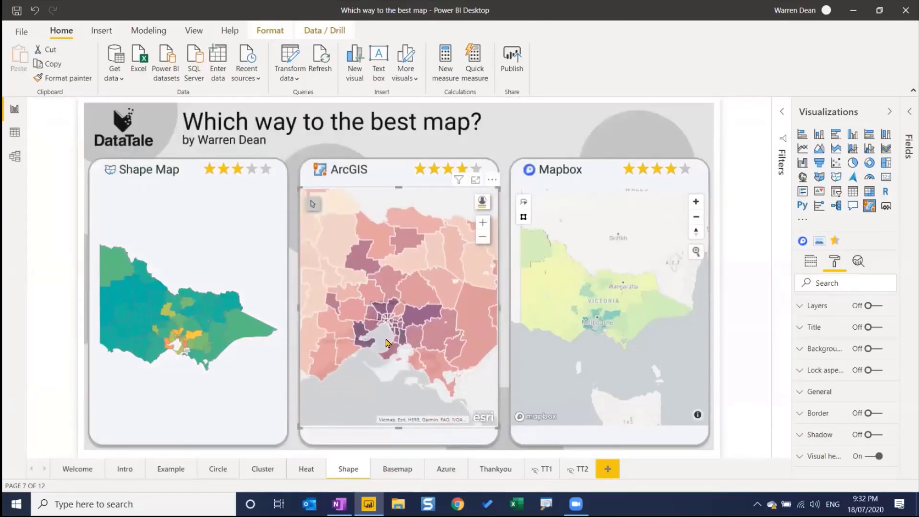
Step: Examine the regions around Melbourne on the ArcGIS shape map up close and inspect their tooltips
scroll(387, 341, up, 2)
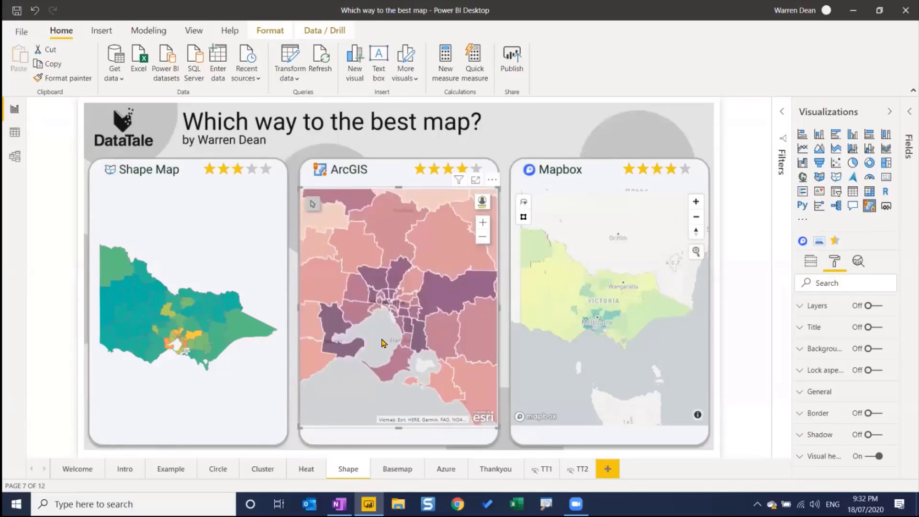
mouse_move(449, 297)
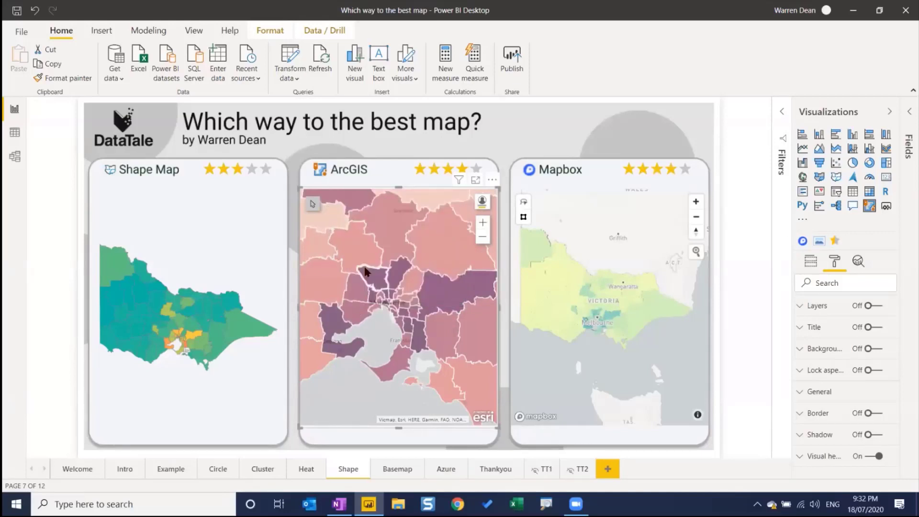
click(381, 261)
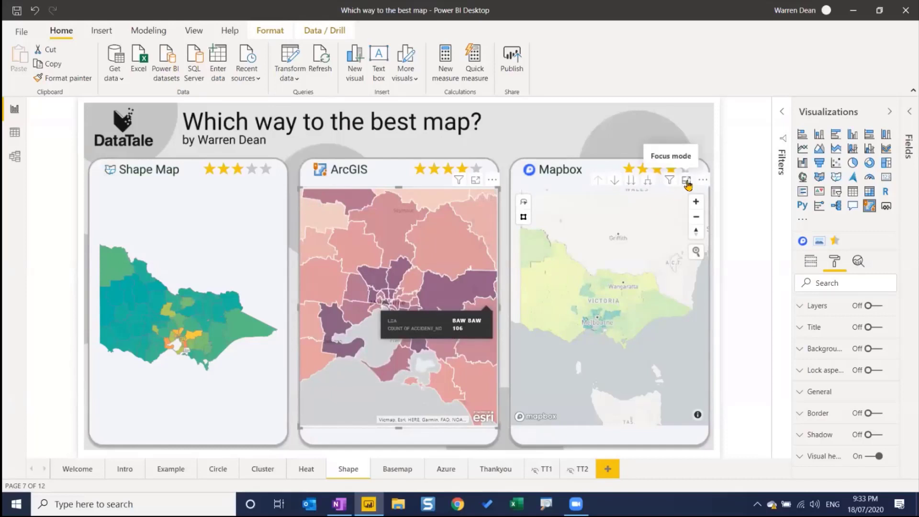
Step: Open the Mapbox map in focus mode and review its Choropleth colour, zoom, extrusion and level settings
click(687, 182)
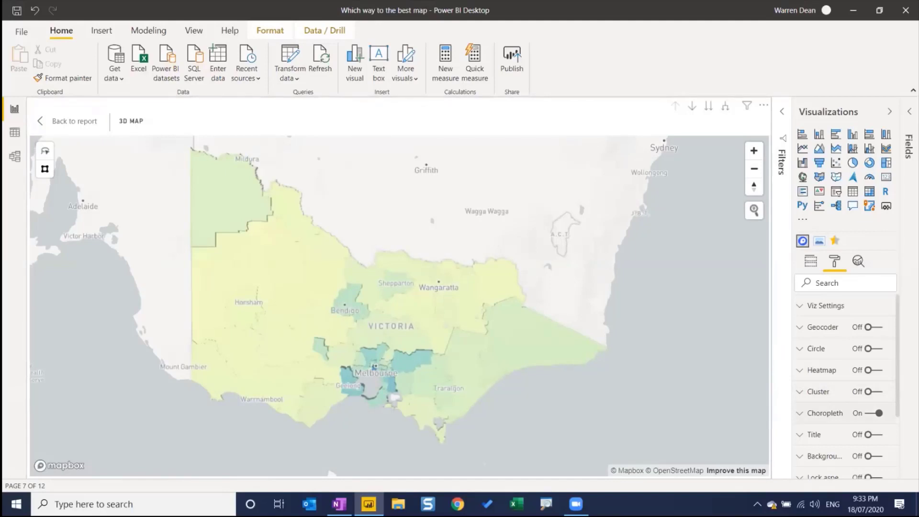
click(814, 413)
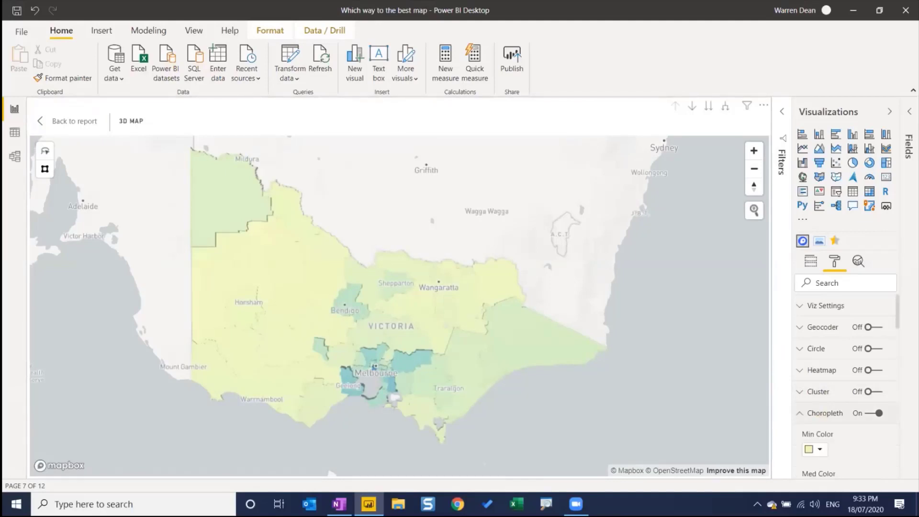
scroll(845, 382, down, 5)
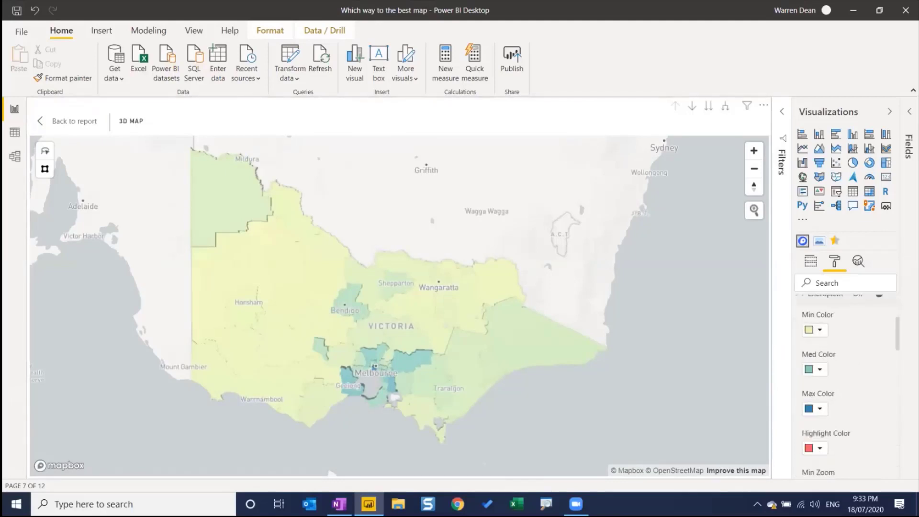
scroll(845, 382, down, 5)
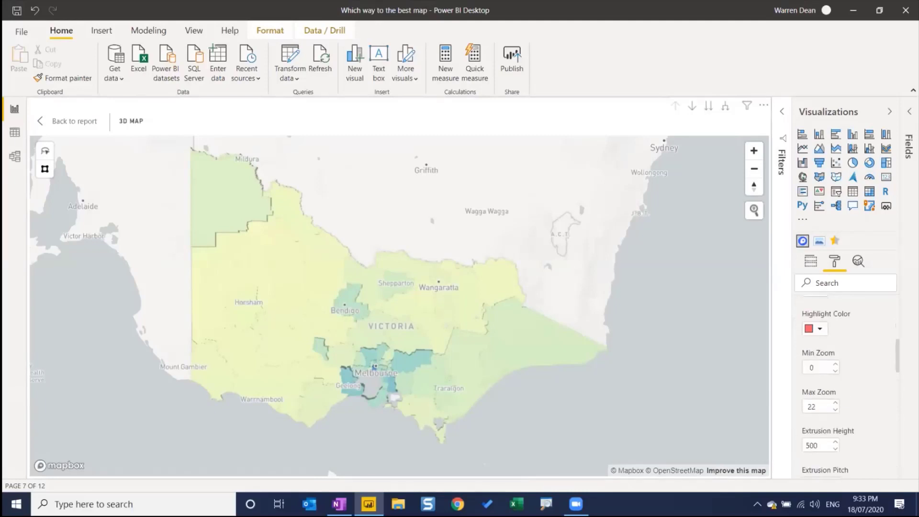
scroll(845, 382, down, 5)
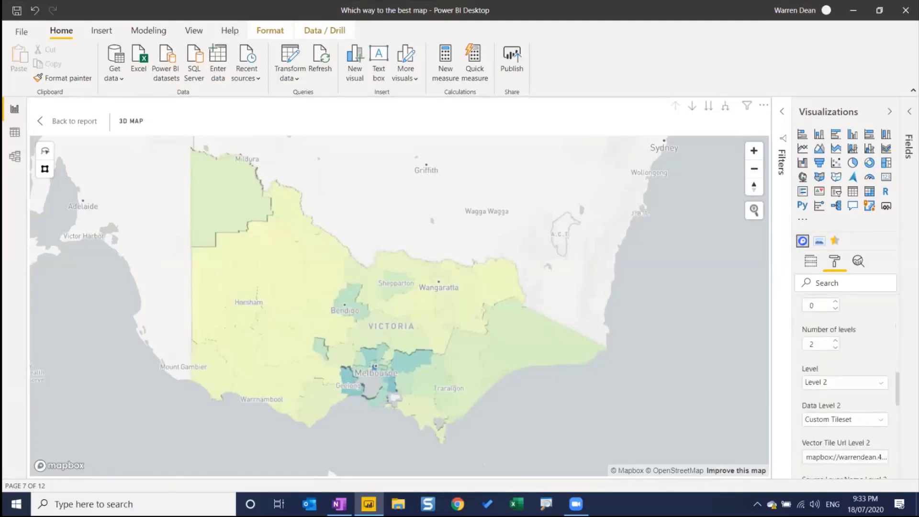
scroll(845, 382, down, 3)
scroll(845, 383, up, 12)
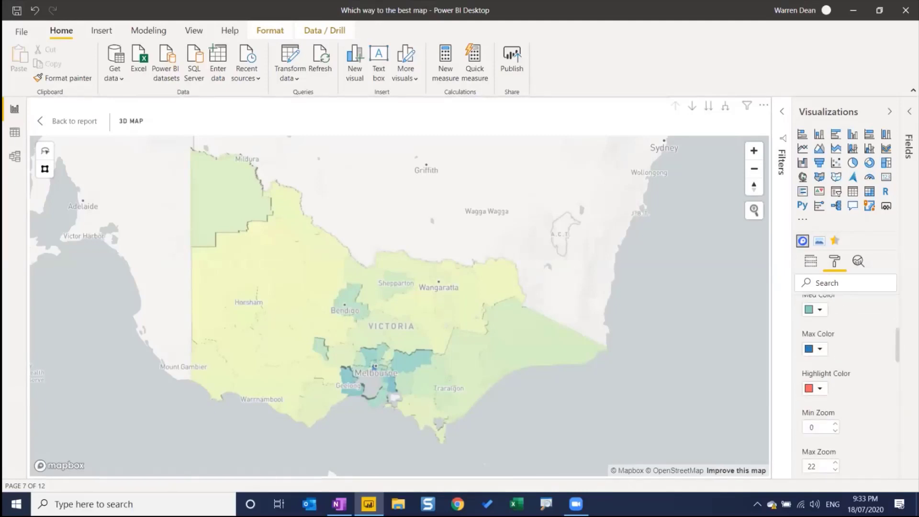
scroll(845, 383, up, 2)
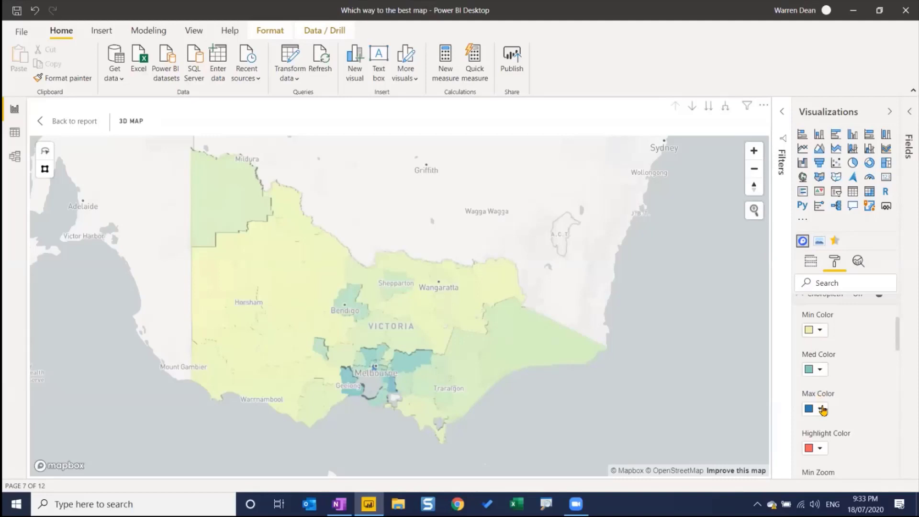
Step: Inspect the tooltips of East Gippsland, Strathbogie and Loddon on the Mapbox shape map
mouse_move(483, 325)
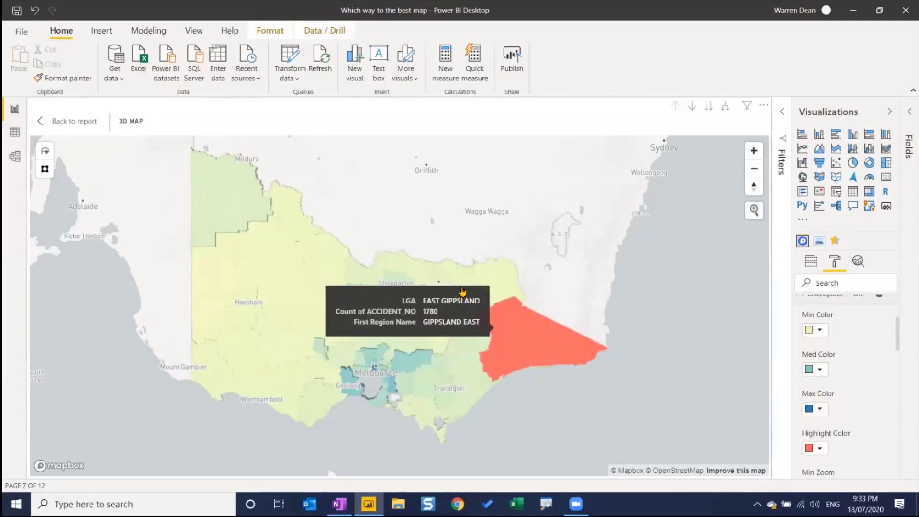
mouse_move(409, 308)
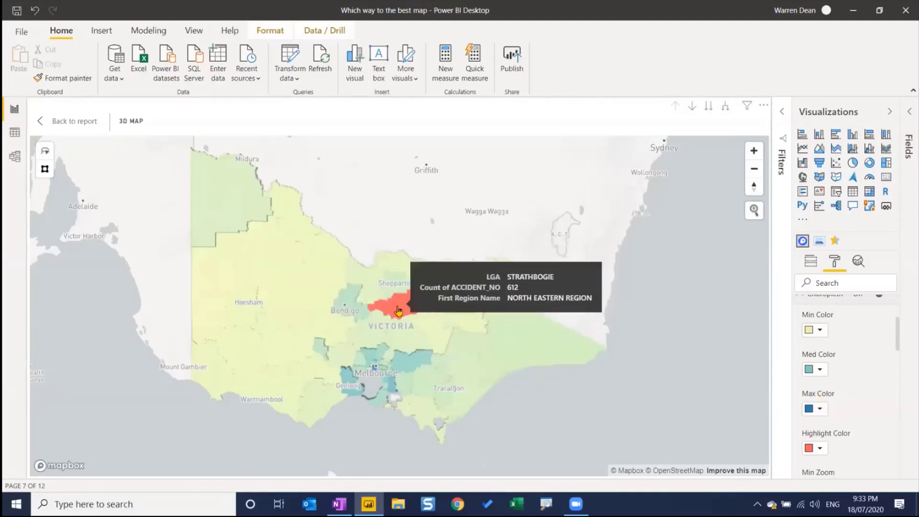
mouse_move(343, 297)
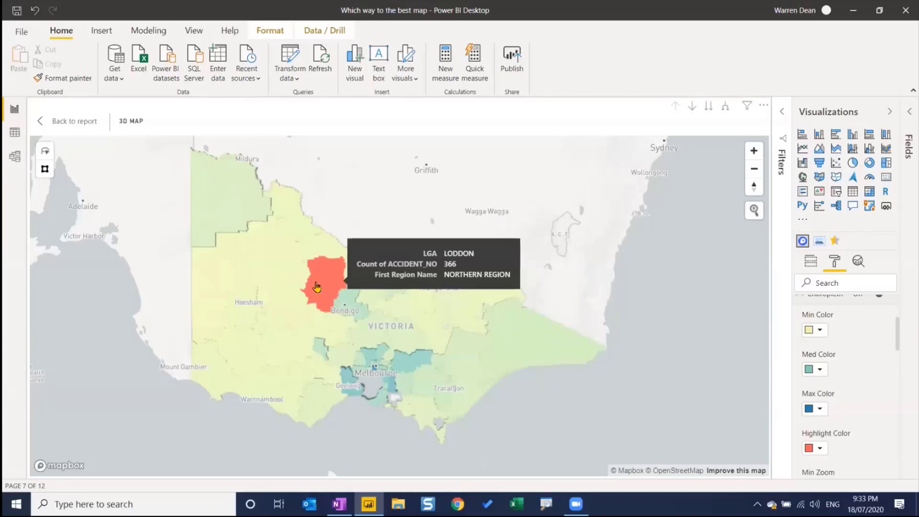
mouse_move(256, 290)
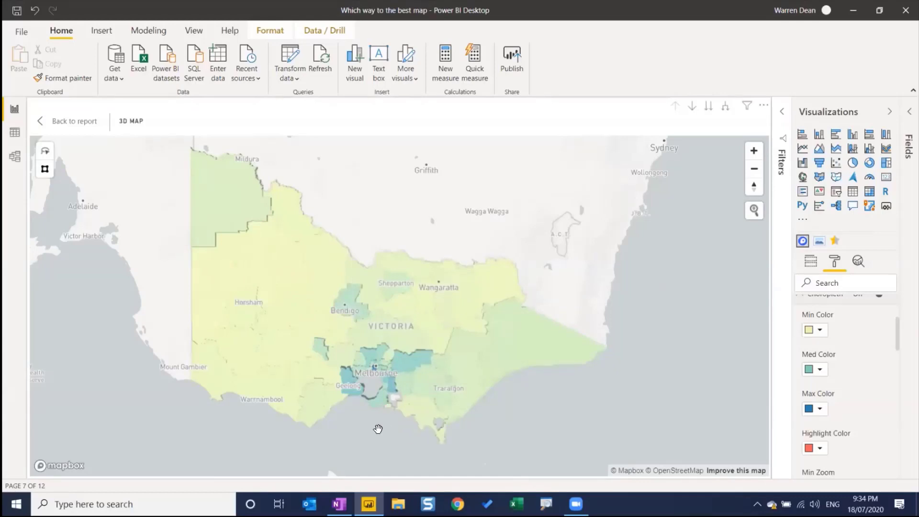
Step: Tilt the Mapbox map into a 3D view and inspect the extruded regions around Melbourne, including Mornington Peninsula
drag(380, 433, 384, 341)
scroll(386, 347, down, 5)
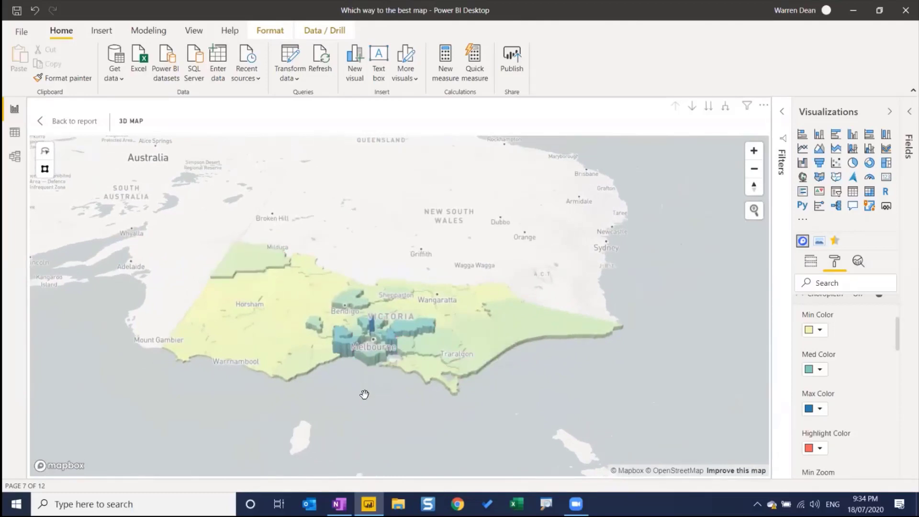
scroll(379, 376, up, 2)
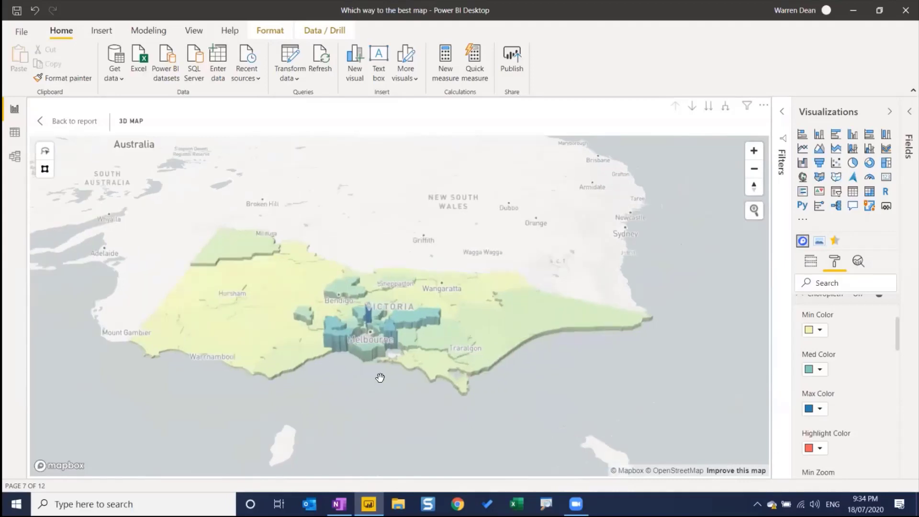
scroll(379, 376, up, 4)
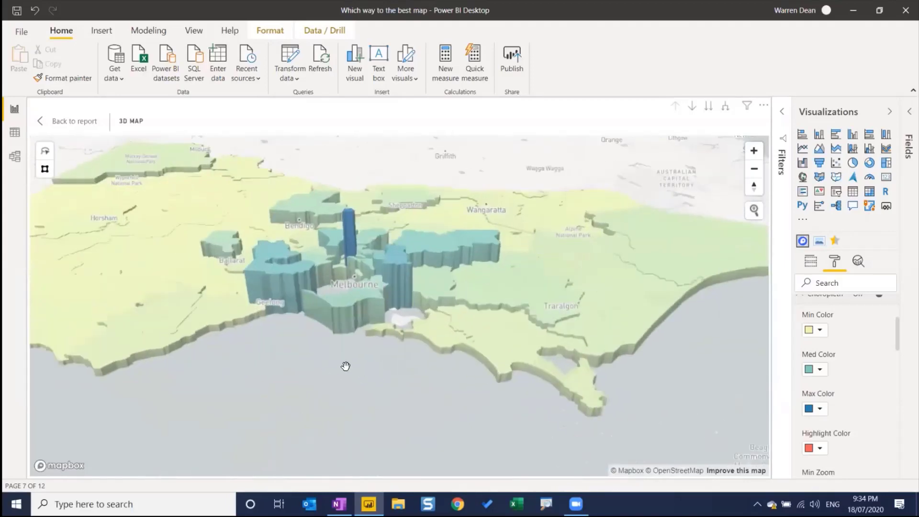
drag(337, 376, 386, 417)
scroll(385, 417, up, 1)
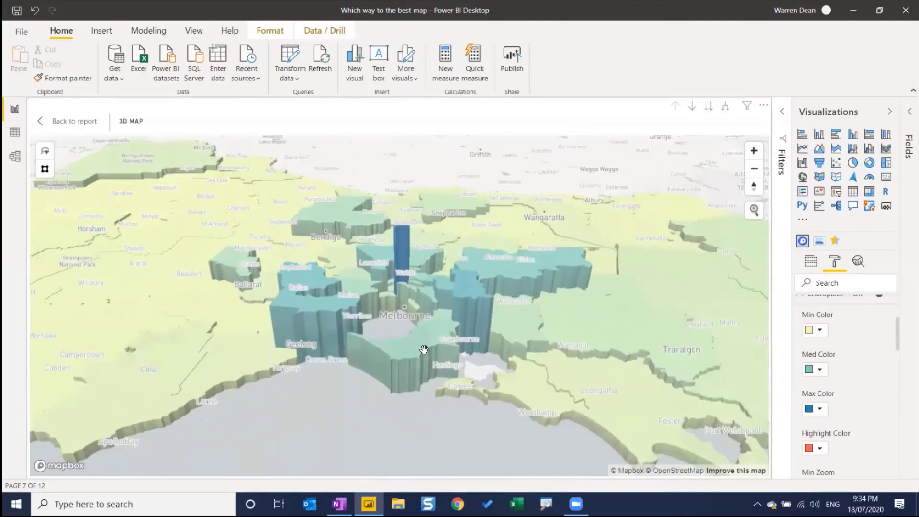
click(410, 368)
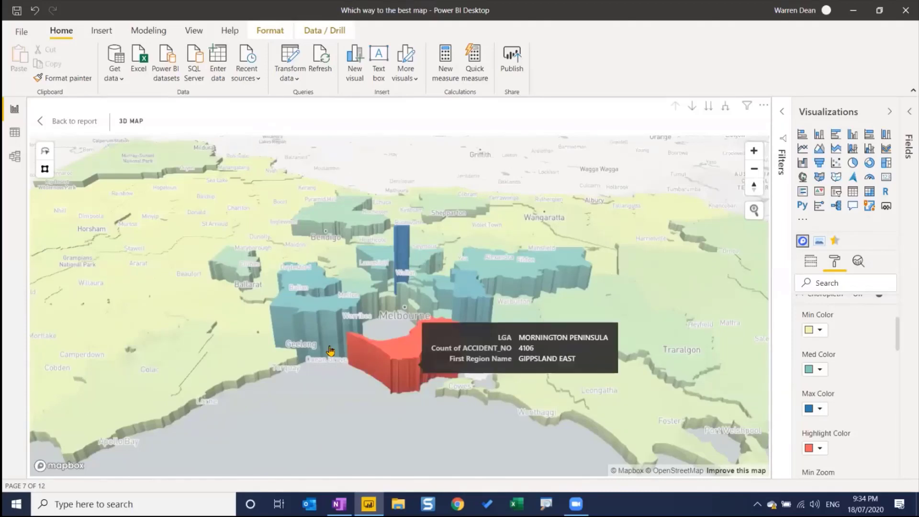
drag(413, 424, 314, 426)
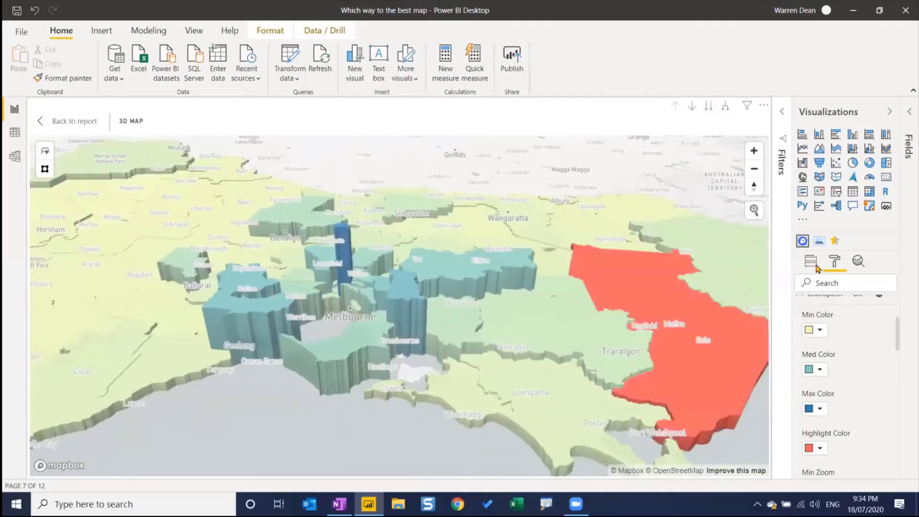
Step: Review the data fields assigned to the Mapbox map's Location, Color, Size and Tooltips
click(812, 262)
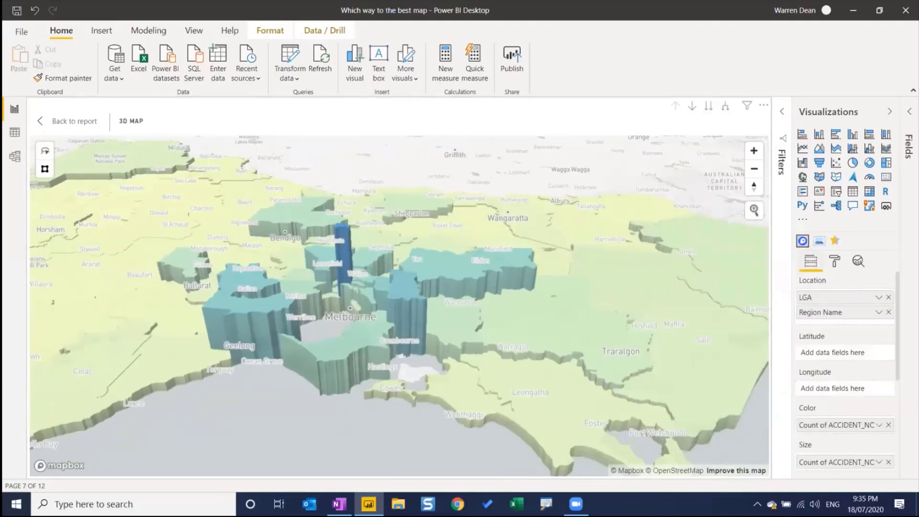
scroll(819, 303, down, 1)
scroll(816, 342, down, 1)
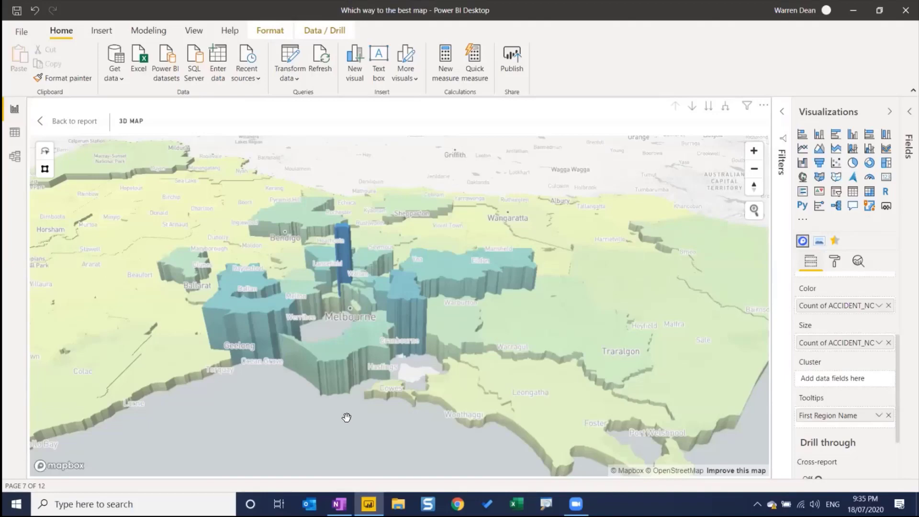
Step: Compare the extruded regions on the 3D Mapbox map from central Melbourne through Latrobe to the eastern Gippsland coast
mouse_move(353, 412)
mouse_down()
mouse_move(357, 441)
mouse_move(357, 406)
mouse_up()
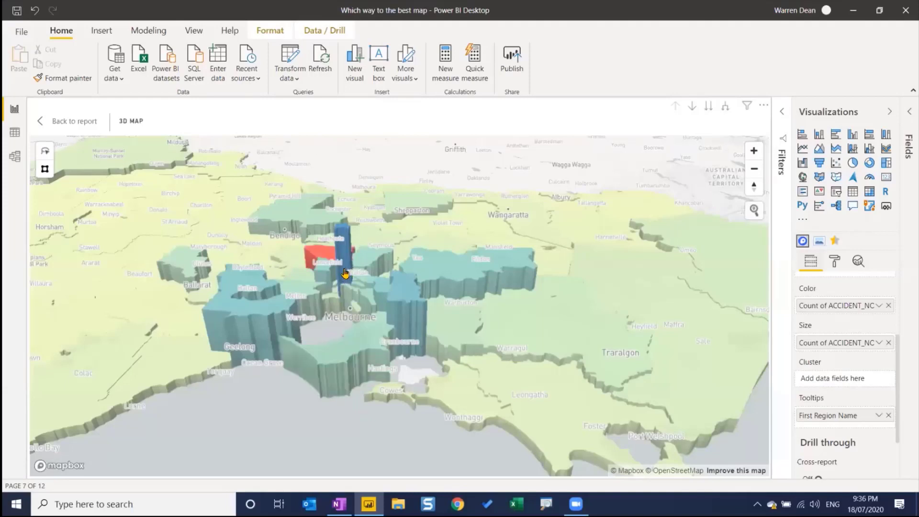
mouse_move(347, 289)
click(560, 311)
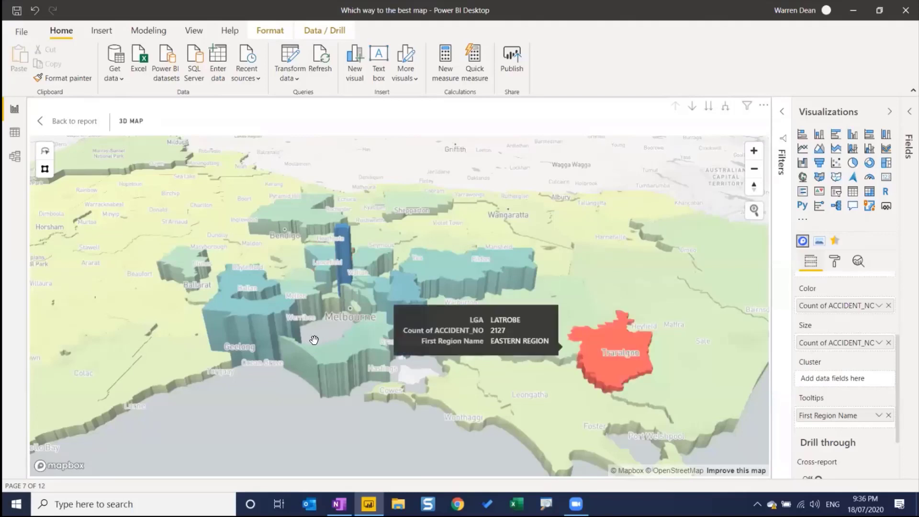
click(314, 340)
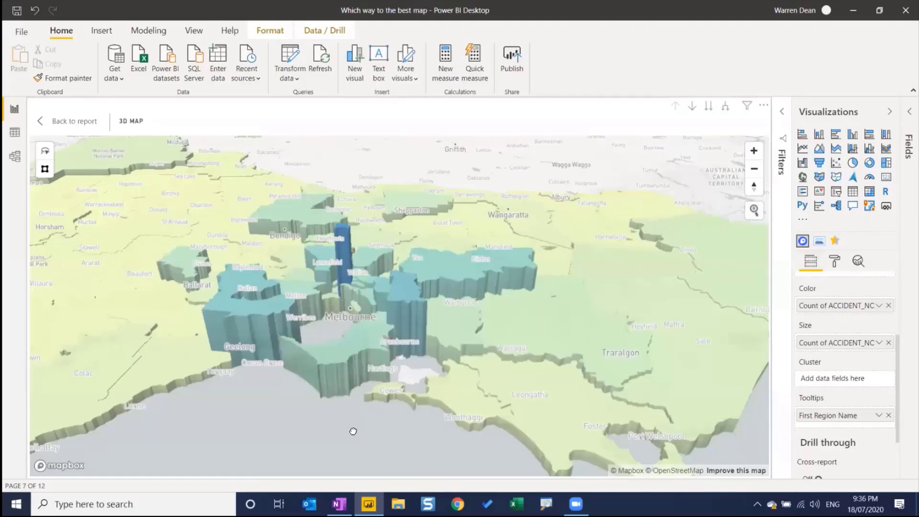
drag(273, 425, 205, 422)
drag(676, 426, 586, 434)
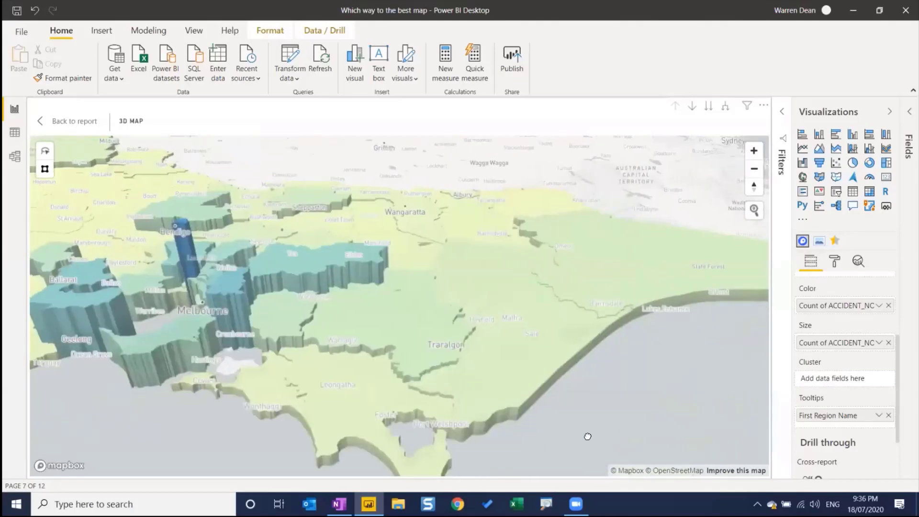
drag(689, 411, 601, 421)
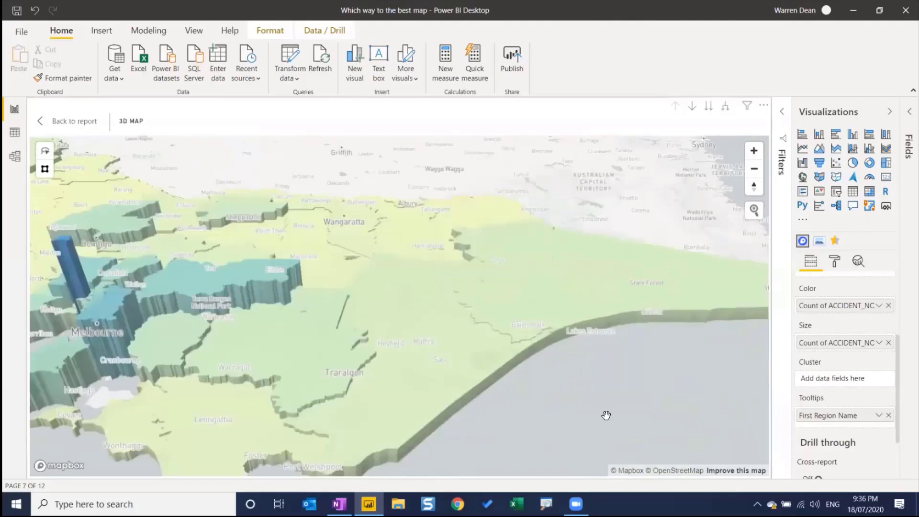
Step: Review the Mapbox map's Choropleth level settings, focusing on Number of levels and the Level 2 custom tileset
click(834, 261)
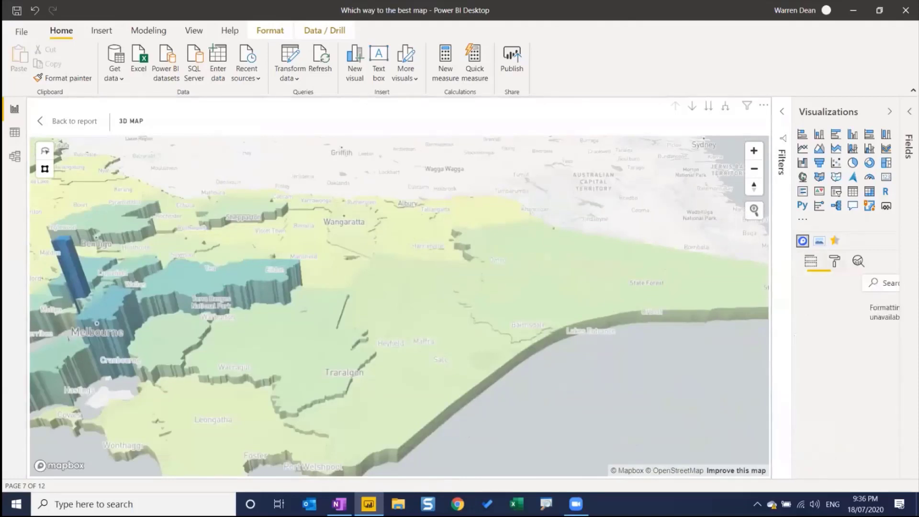
click(824, 412)
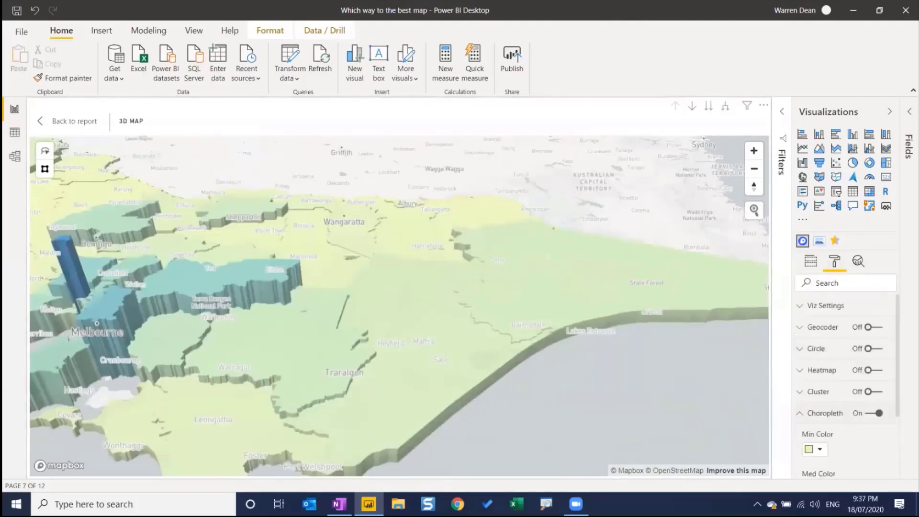
scroll(824, 413, down, 3)
scroll(847, 383, down, 4)
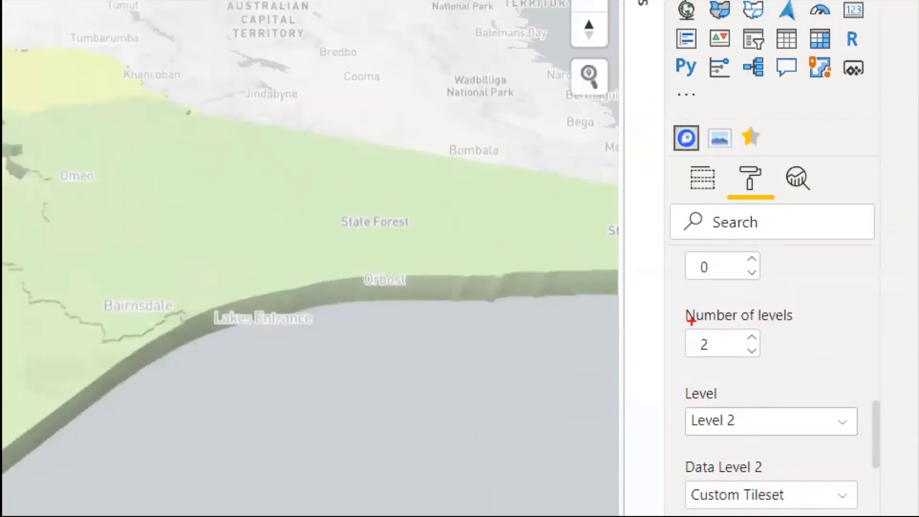
drag(685, 329, 772, 329)
drag(694, 366, 770, 366)
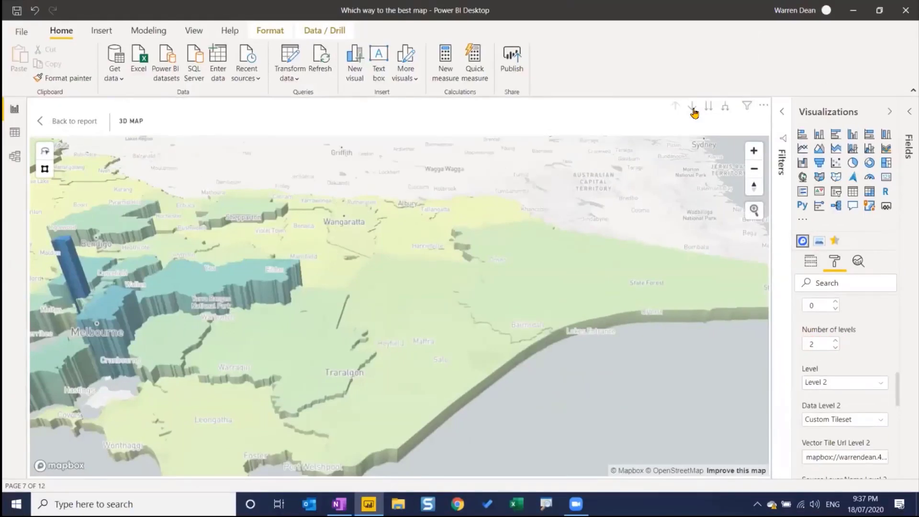
Step: Turn on drill-down for the 3D Mapbox map and drill into the East Gippsland LGA
click(694, 114)
mouse_move(610, 297)
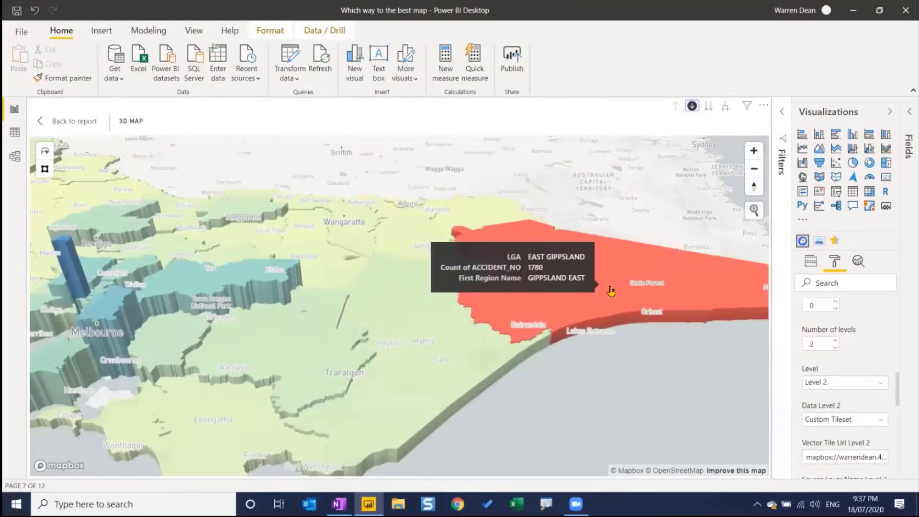
click(411, 304)
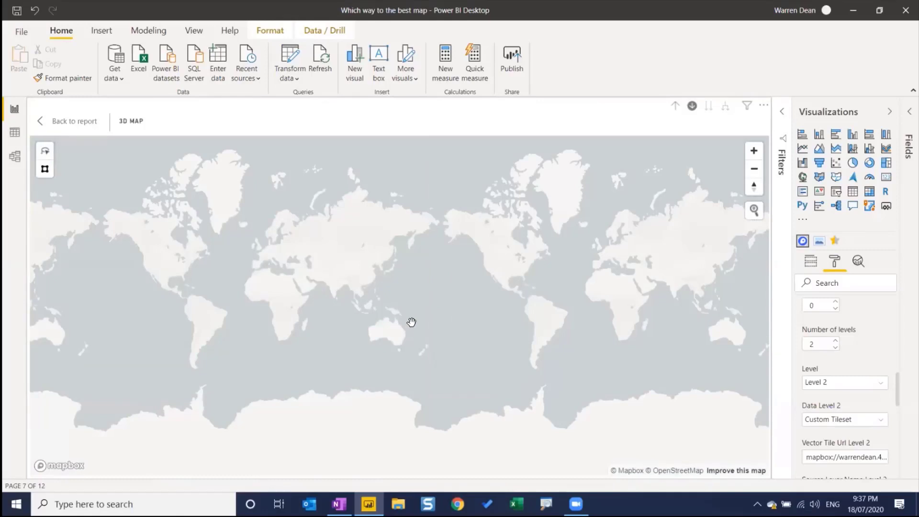
Step: Inspect the tooltips of the drilled Gippsland South and Gippsland East regions on the 3D Mapbox map, and return to the Shape report page
scroll(412, 321, up, 10)
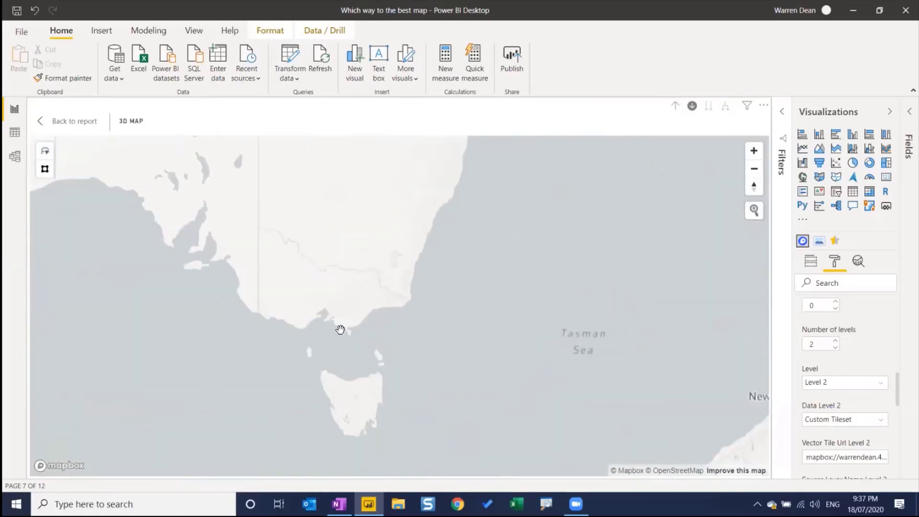
scroll(340, 329, up, 10)
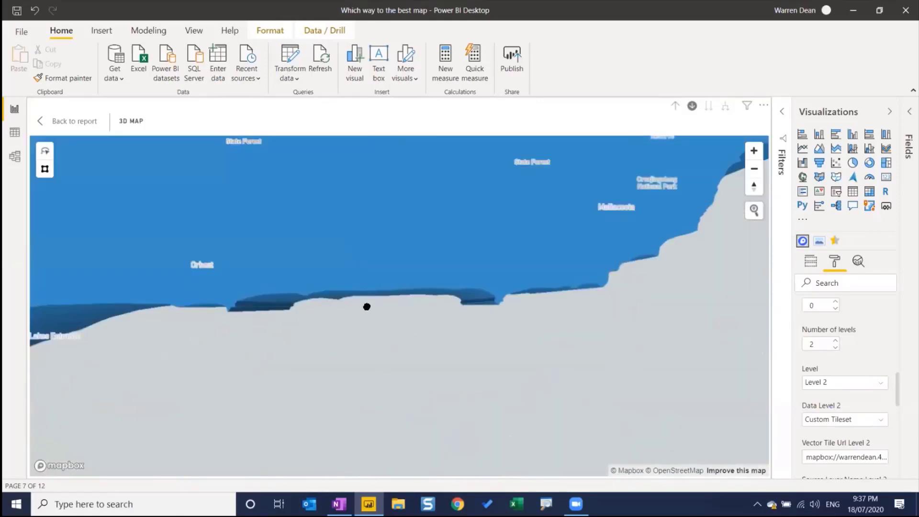
drag(367, 306, 340, 390)
scroll(409, 293, down, 5)
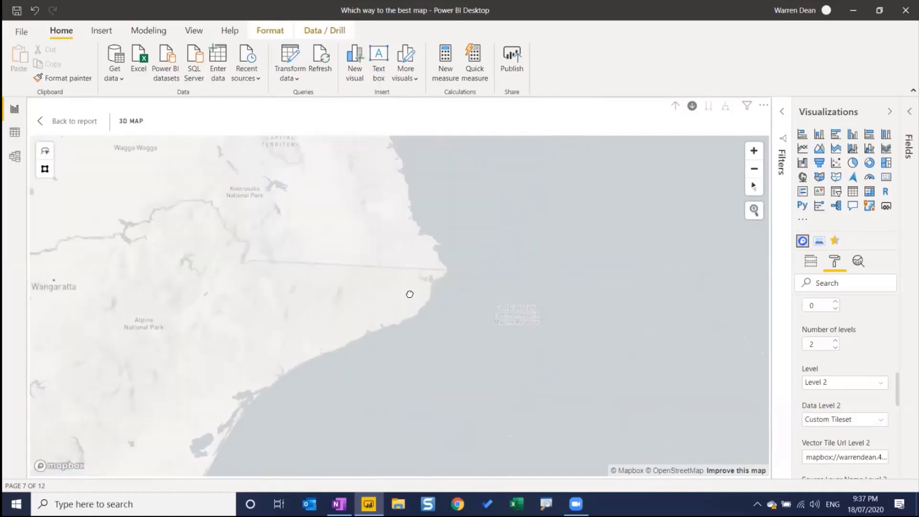
scroll(427, 335, up, 1)
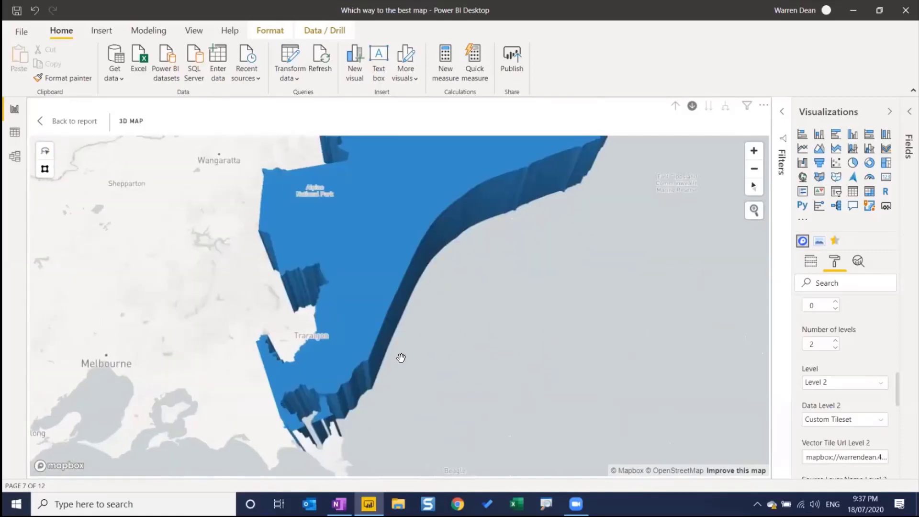
mouse_move(362, 370)
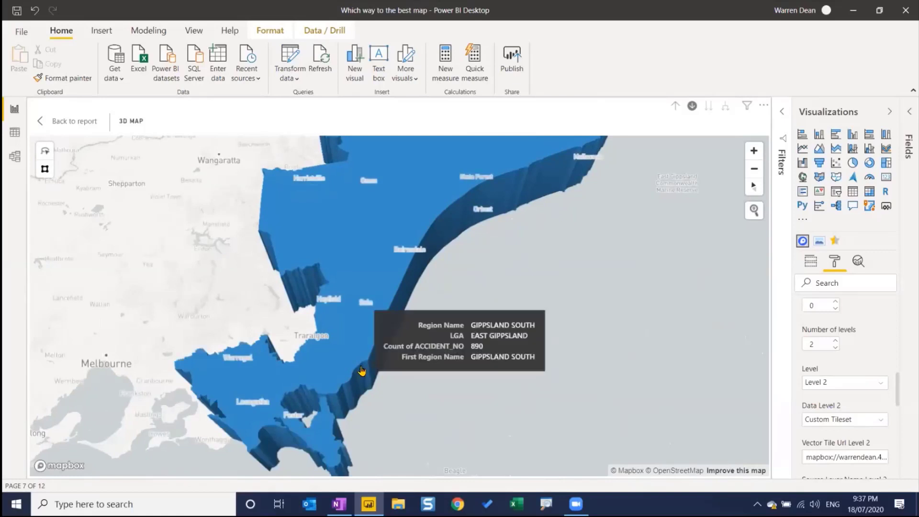
mouse_move(486, 179)
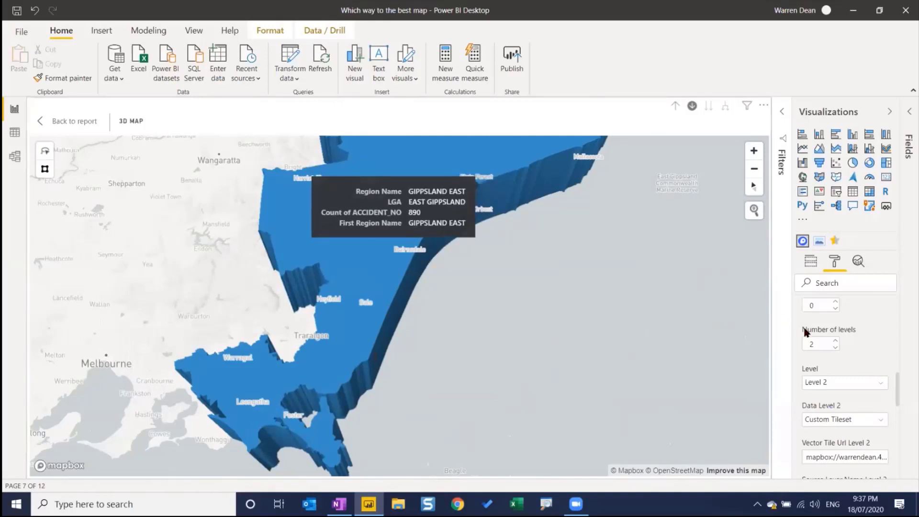
click(82, 125)
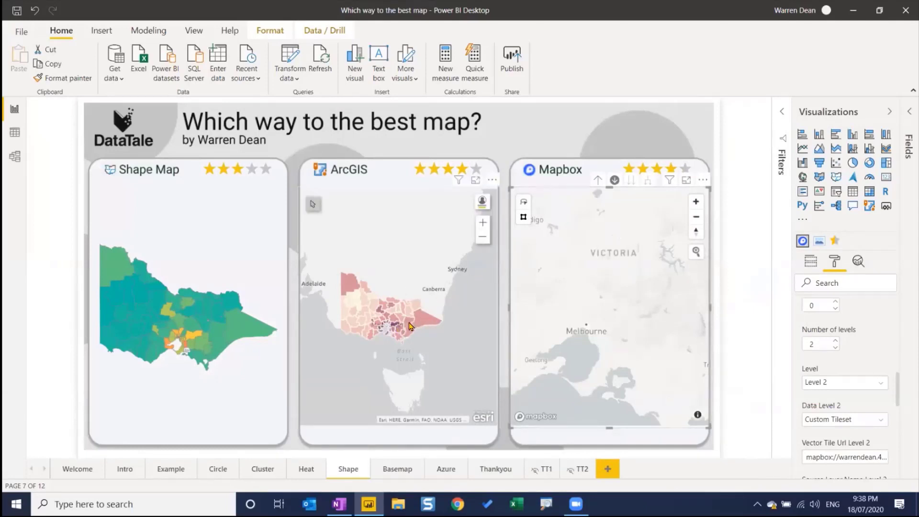
mouse_move(425, 329)
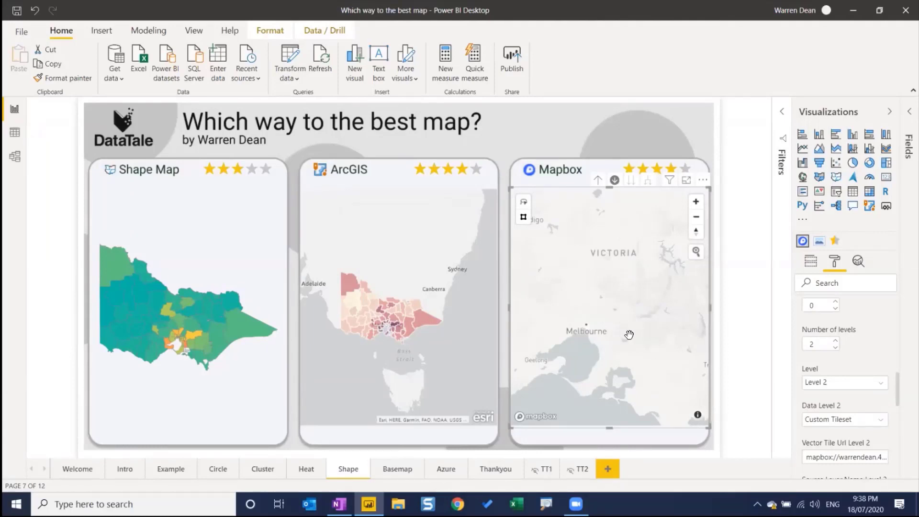
Step: Open the Basemap page and examine the Power BI map's aerial imagery in focus mode around the accident points on Pakenham Rd
click(389, 467)
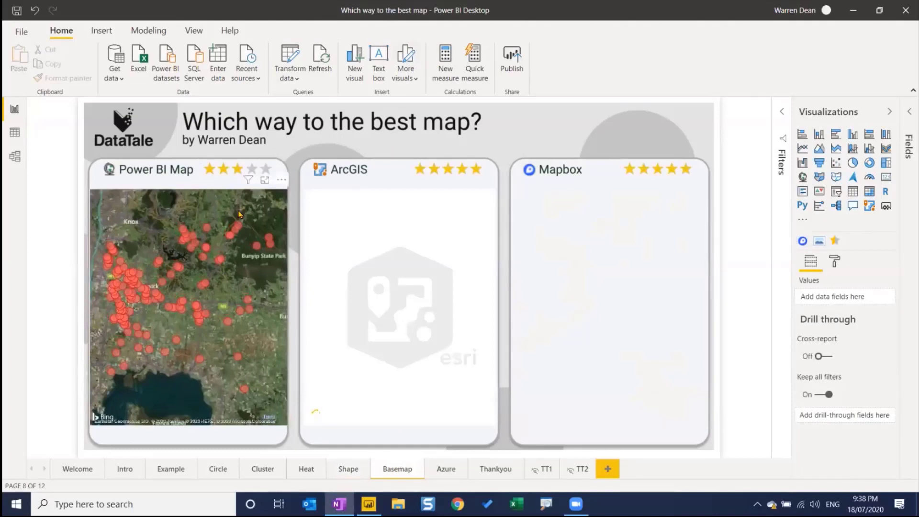
click(266, 182)
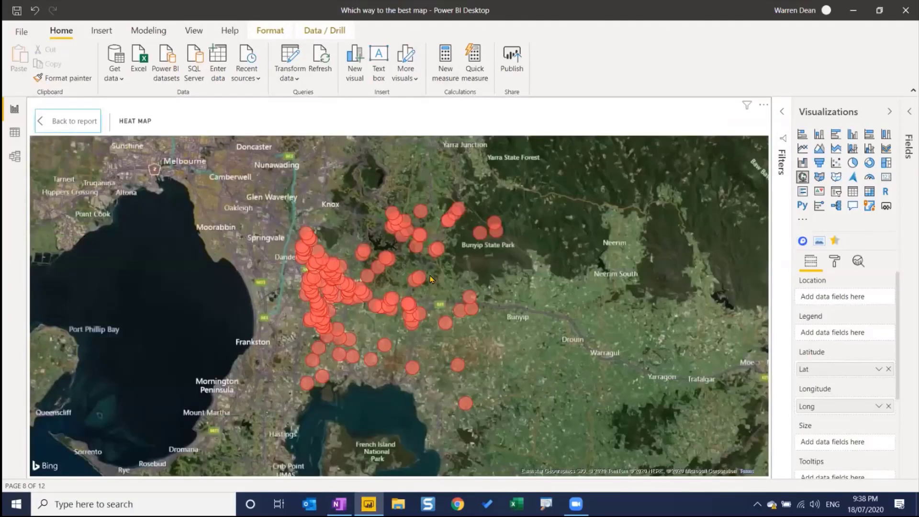
scroll(424, 286, up, 5)
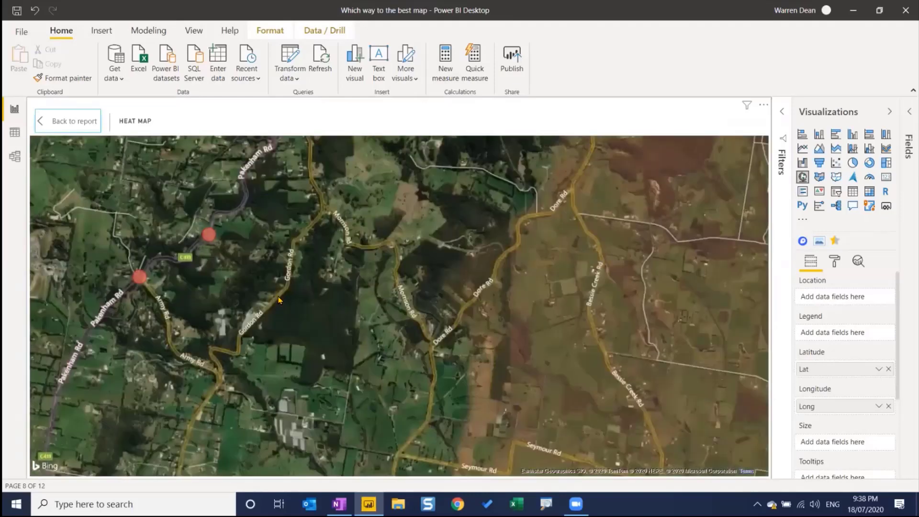
scroll(285, 303, up, 1)
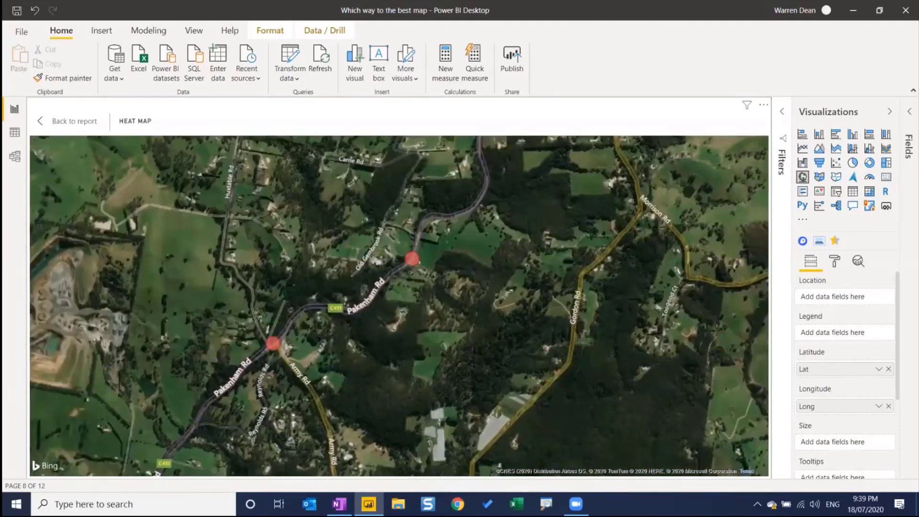
Step: Review the Theme choices in the Power BI map's Map styles, marking Grayscale and Light, and return to the Basemap page
click(834, 262)
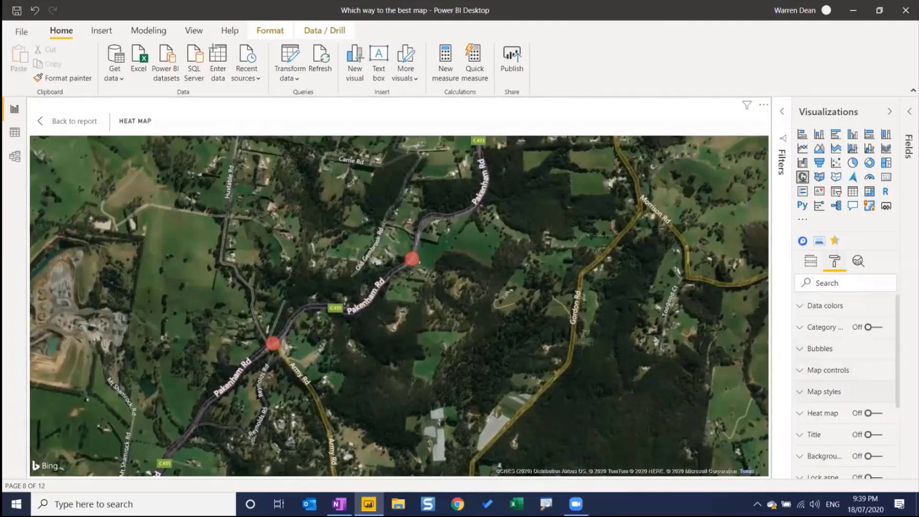
click(824, 391)
scroll(844, 382, down, 1)
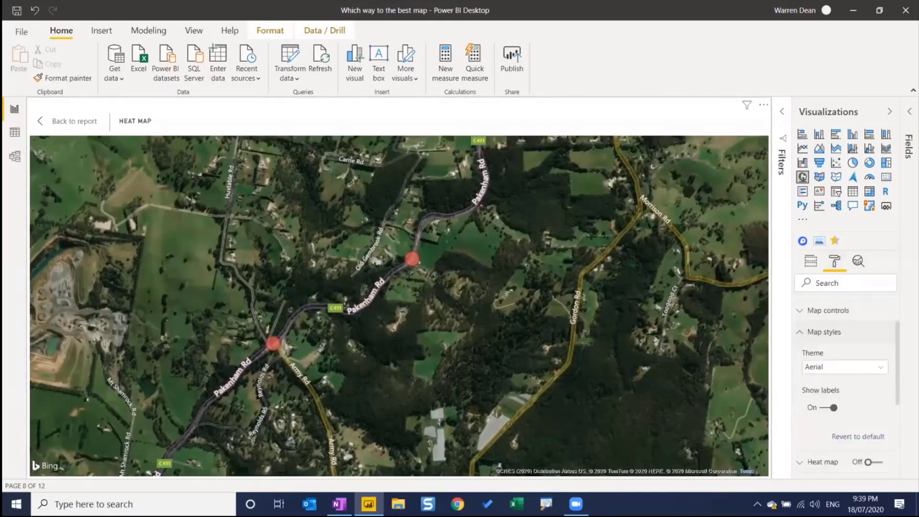
click(844, 367)
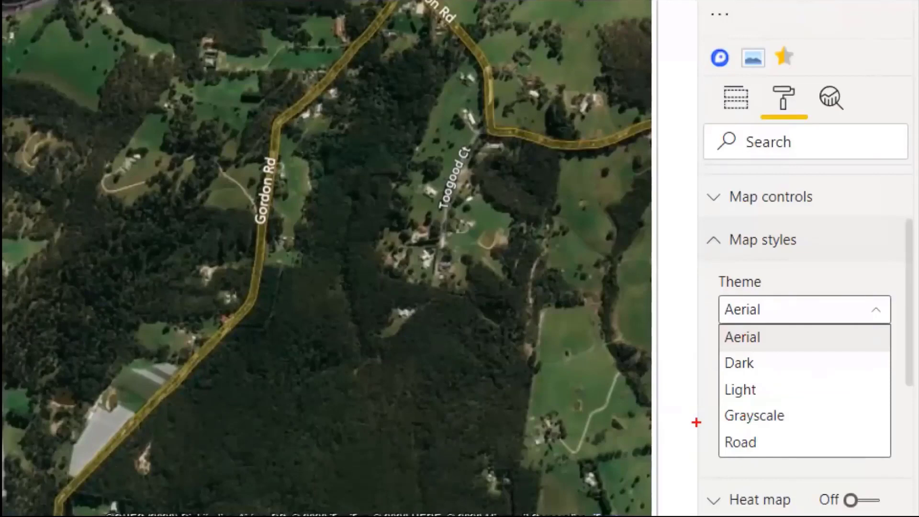
mouse_move(696, 422)
mouse_down()
mouse_move(755, 404)
mouse_move(696, 411)
mouse_up()
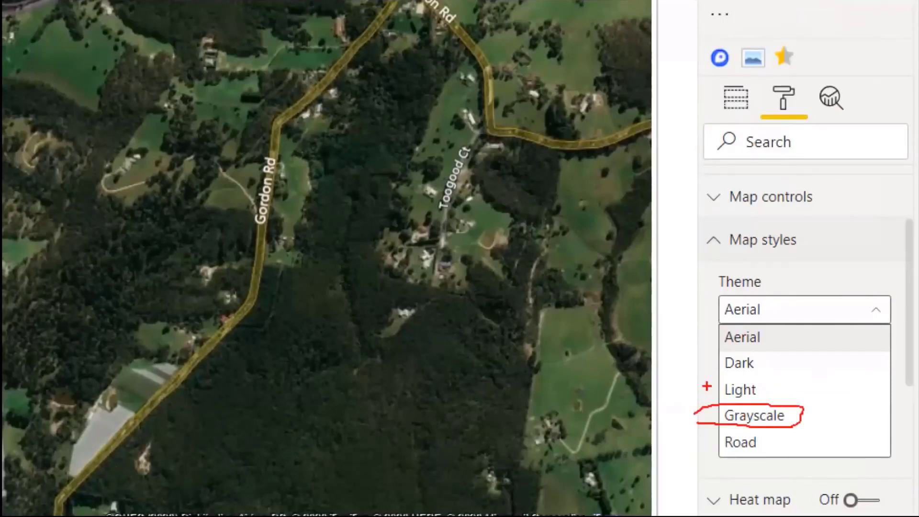
drag(706, 386, 718, 383)
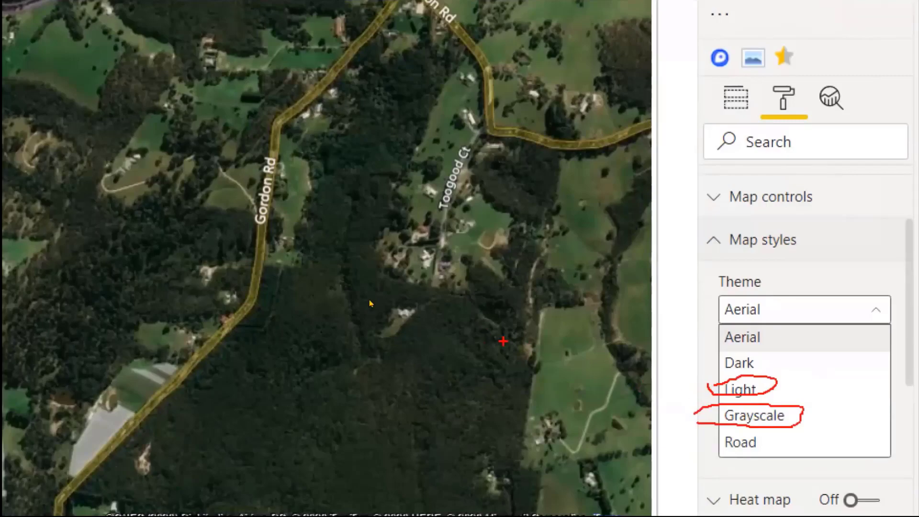
key(Escape)
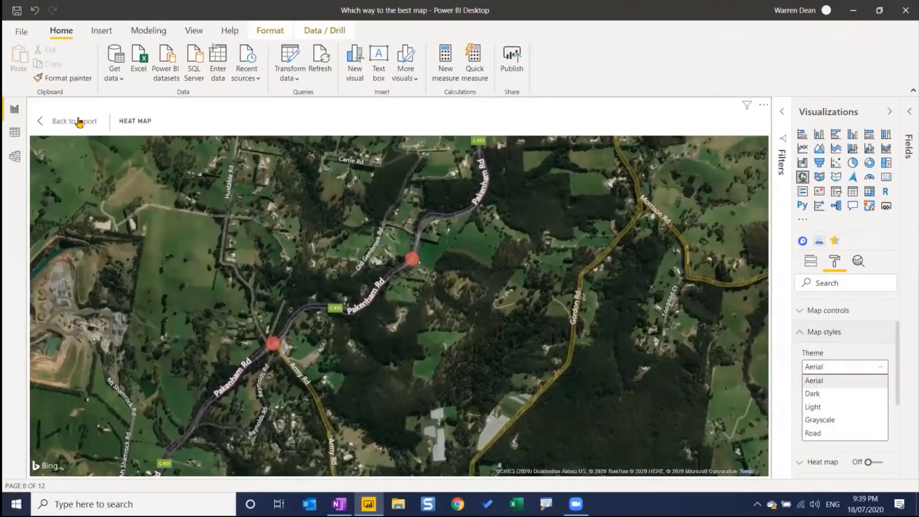
click(80, 122)
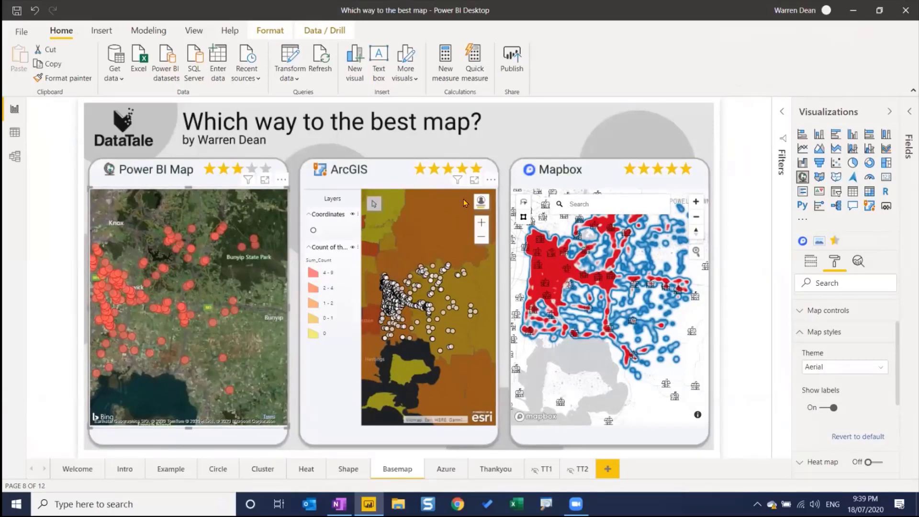
Step: Examine the ArcGIS basemap map in focus mode, comparing the accident coordinates with the hospital-count layer southeast of Melbourne
click(473, 180)
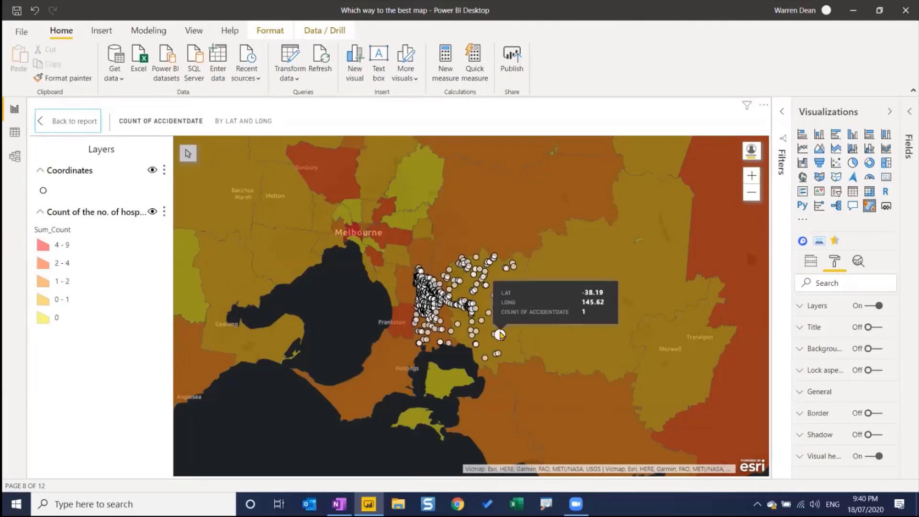
scroll(500, 334, up, 1)
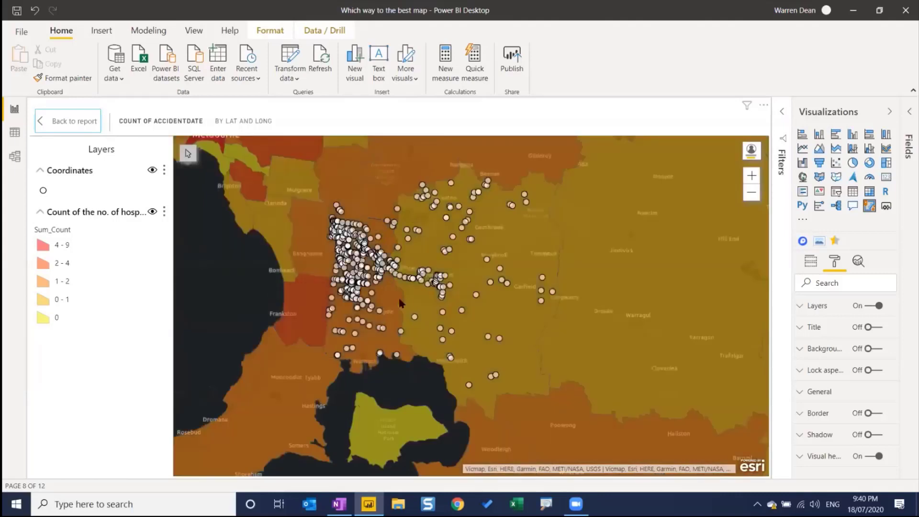
scroll(400, 299, up, 1)
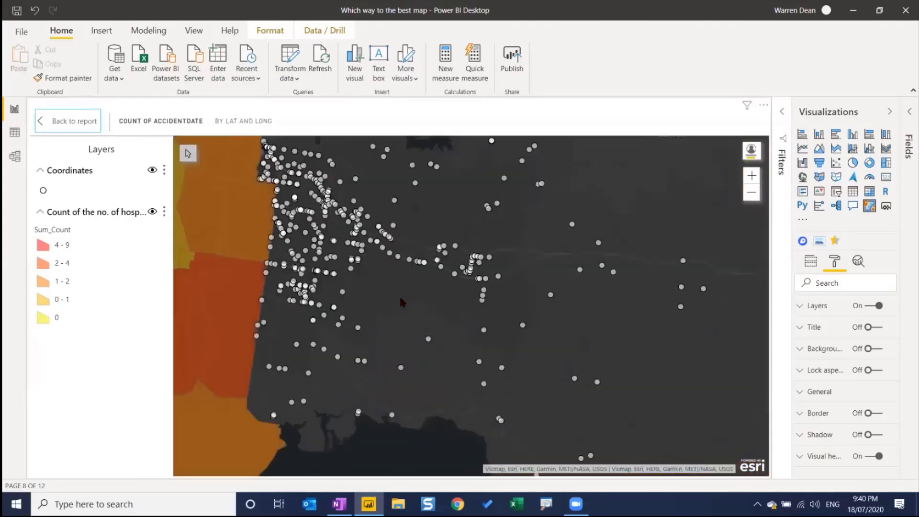
drag(402, 302, 435, 364)
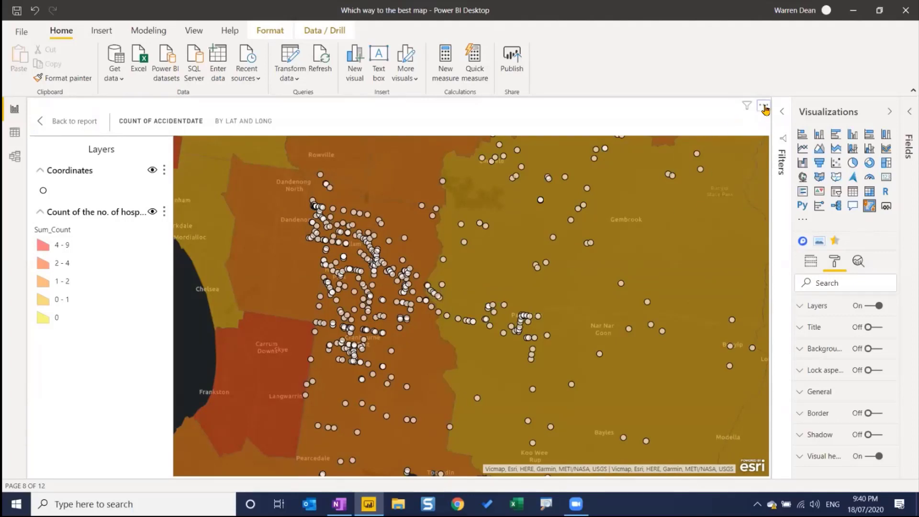
Step: Open the ArcGIS map for editing and browse the Demographics reference layers
click(764, 107)
click(491, 134)
mouse_move(441, 144)
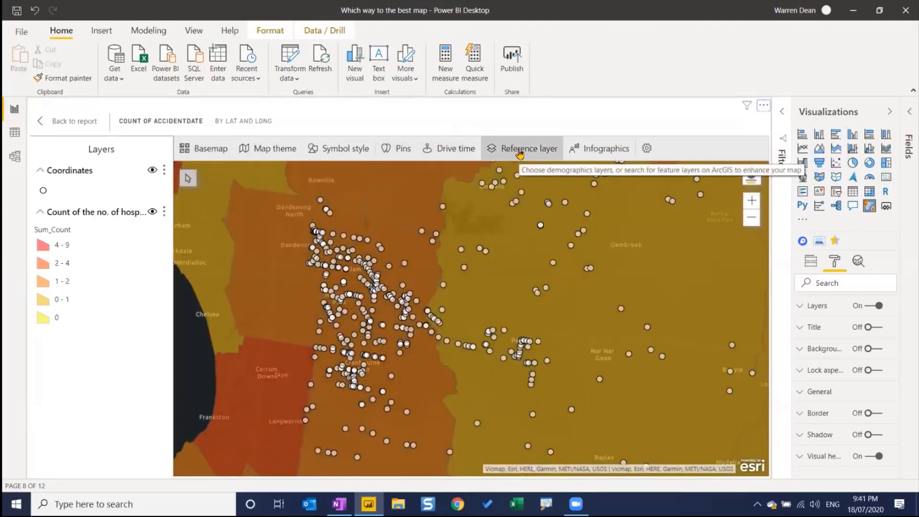
click(521, 152)
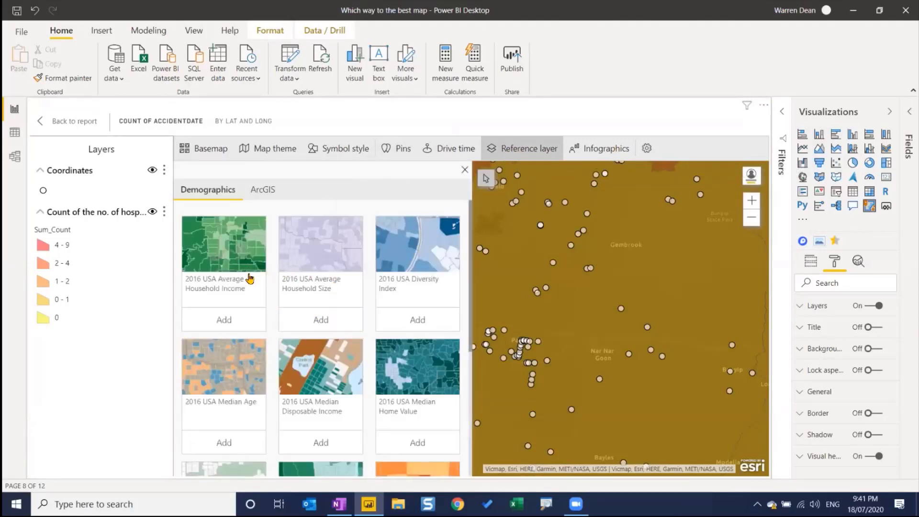
scroll(247, 273, down, 1)
scroll(303, 288, down, 2)
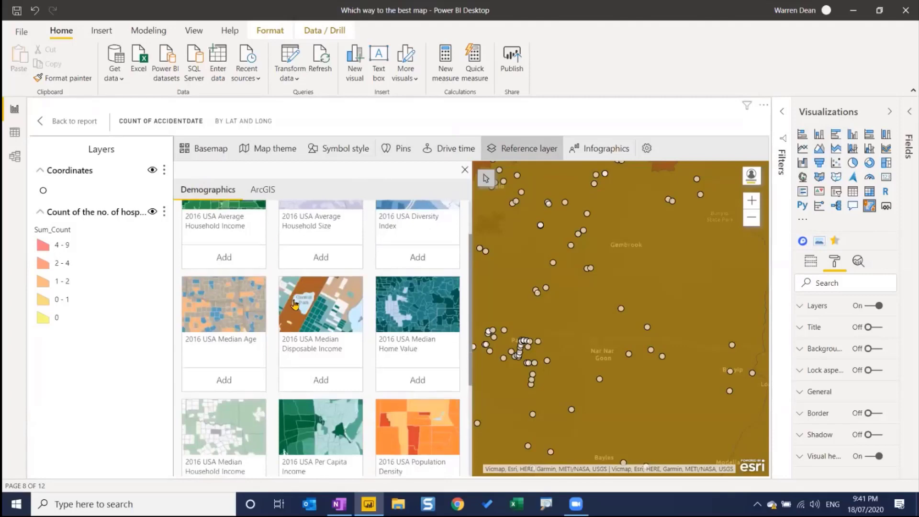
scroll(301, 319, up, 3)
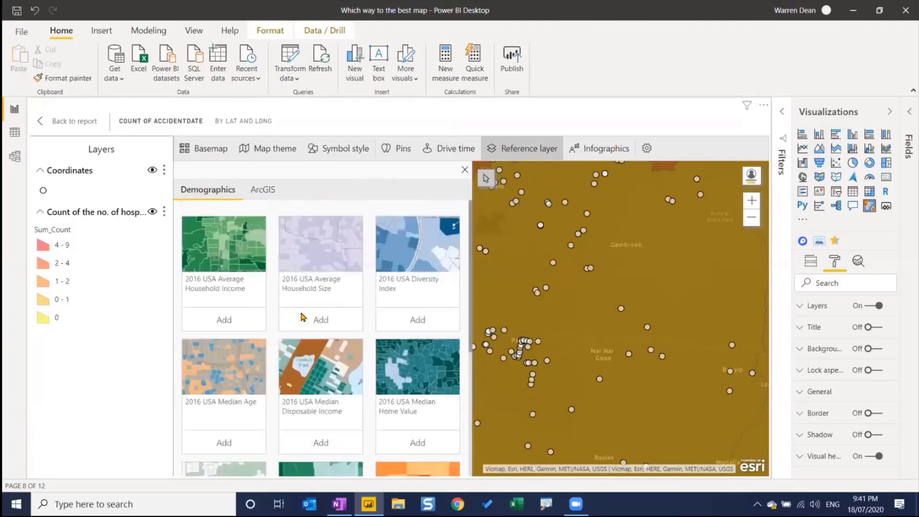
scroll(298, 311, down, 3)
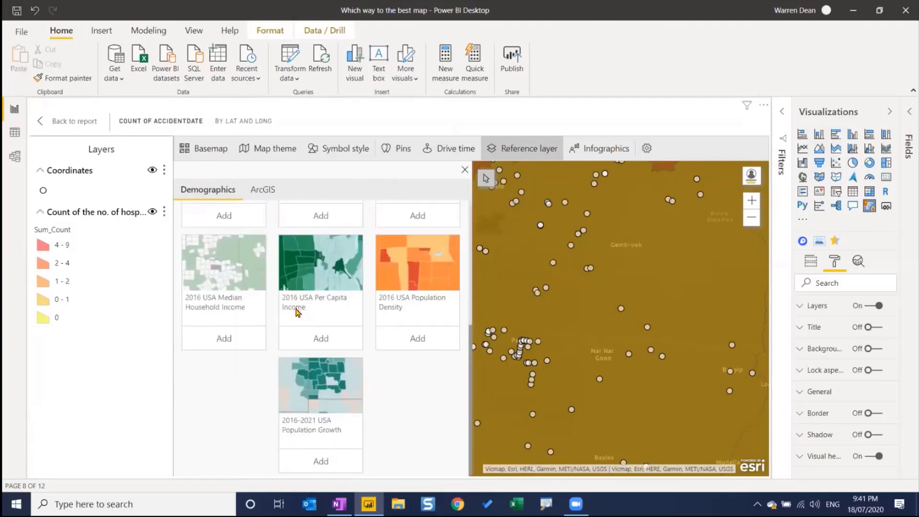
scroll(297, 260, up, 4)
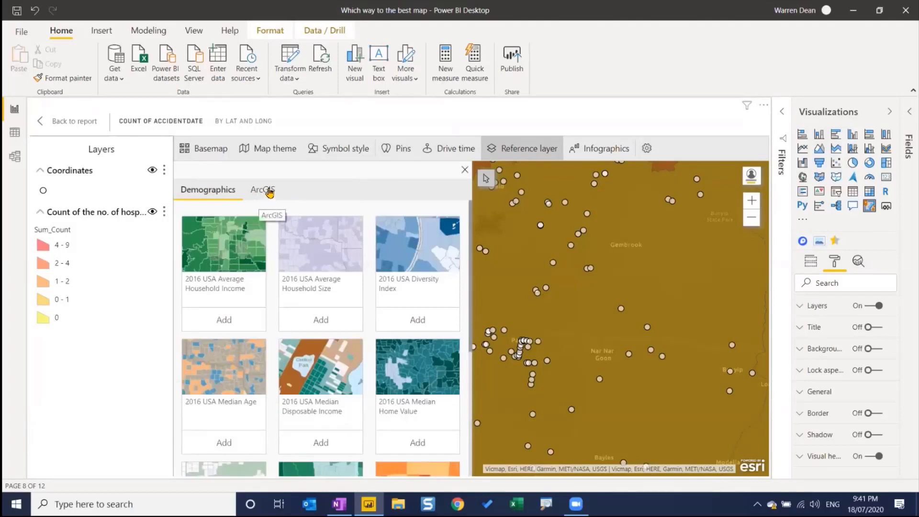
Step: Search the public ArcGIS reference layers for "victoria" and browse the matching layers
click(272, 194)
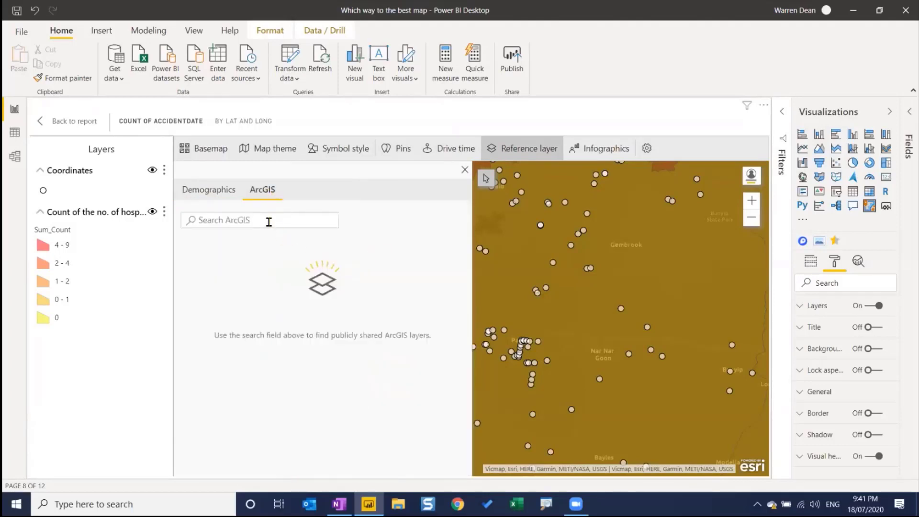
click(254, 219)
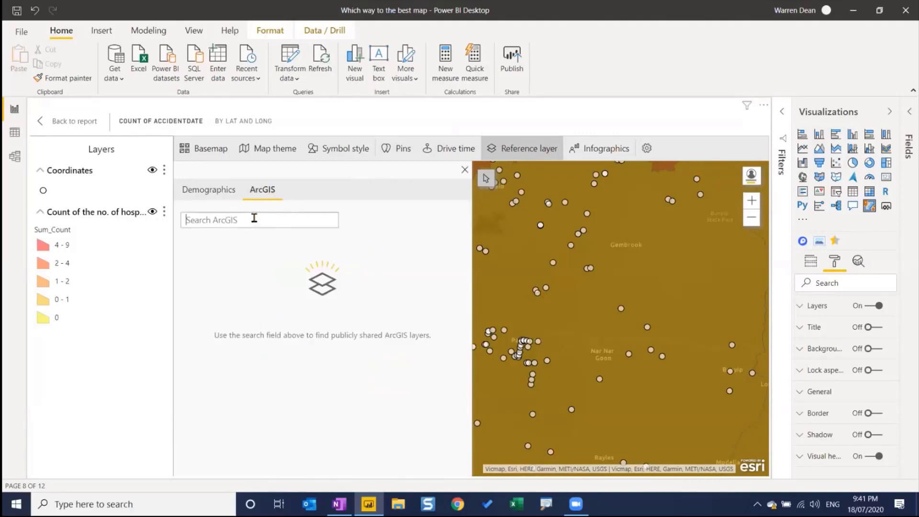
text(victoria)
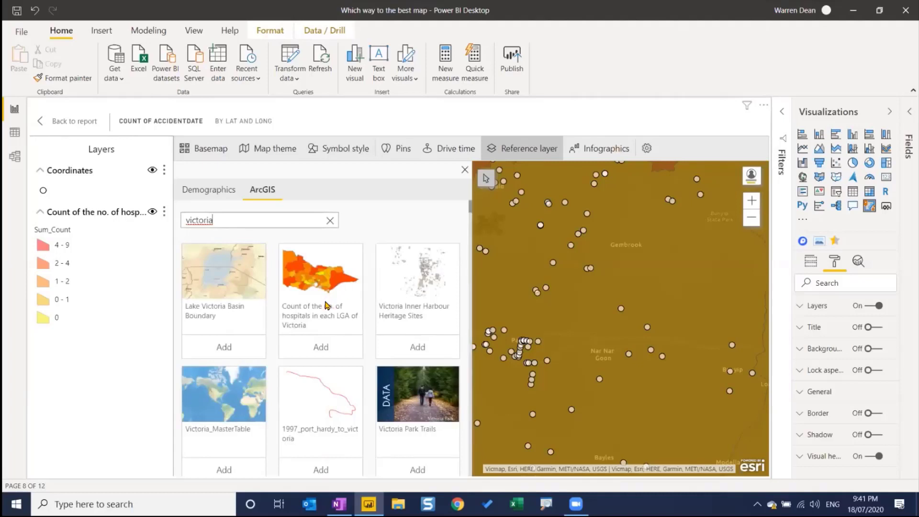
scroll(327, 305, down, 3)
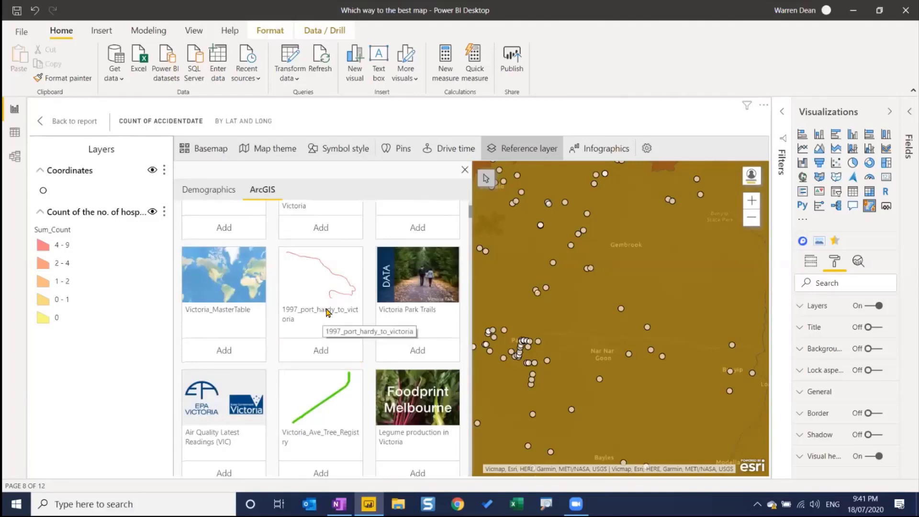
Step: Browse further through the public ArcGIS reference layers matching "victoria" and return to the Basemap page
scroll(332, 312, down, 12)
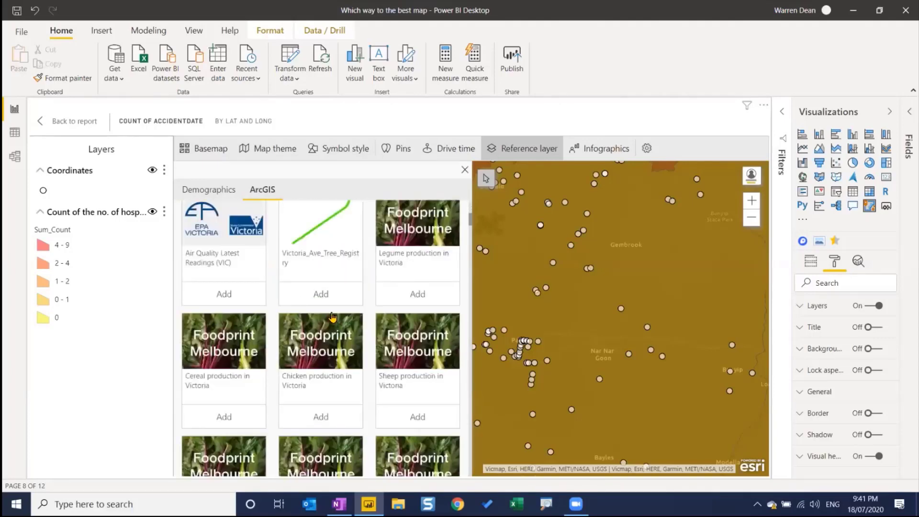
scroll(334, 312, down, 10)
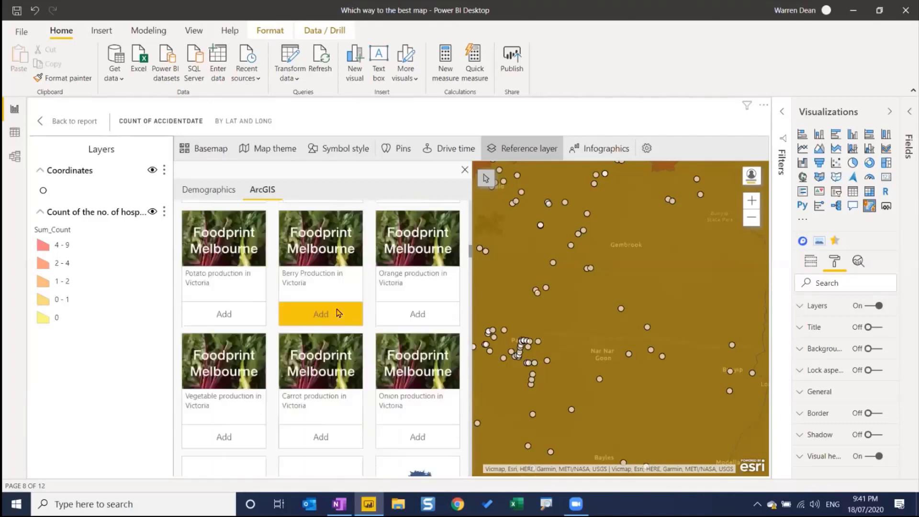
scroll(338, 310, down, 8)
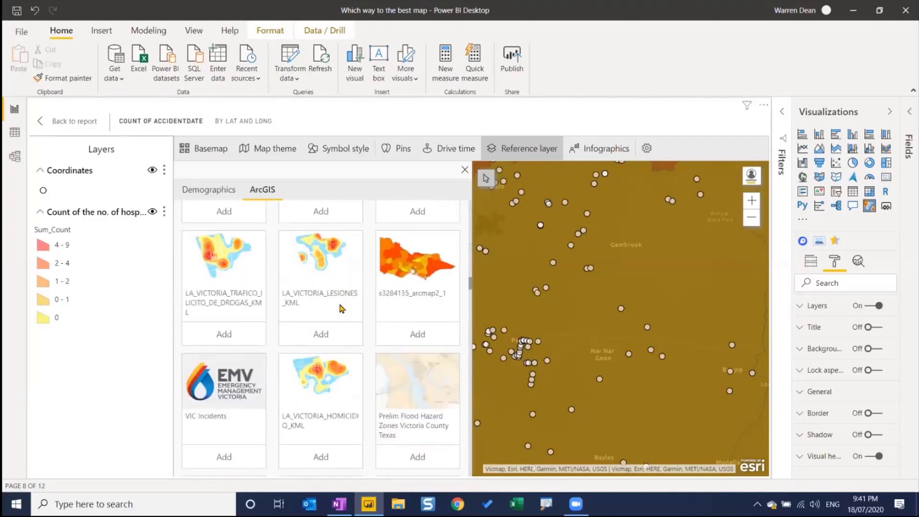
scroll(341, 312, up, 5)
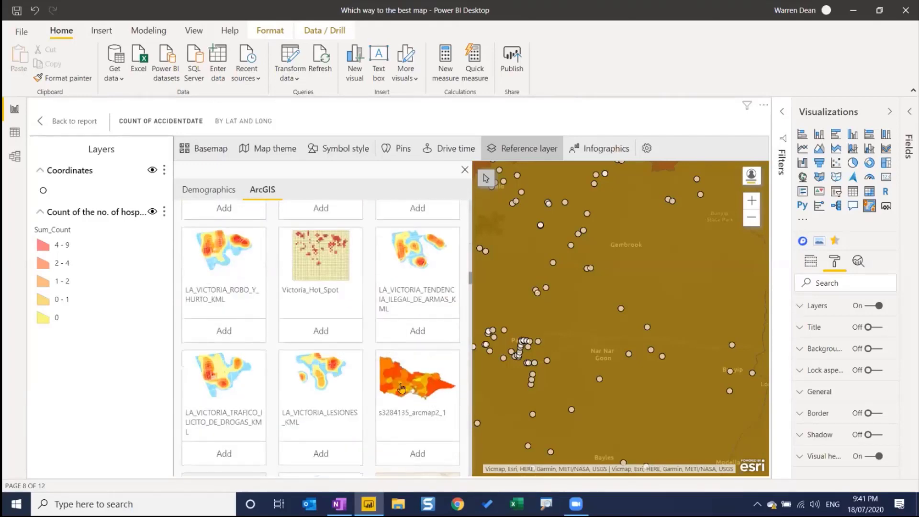
scroll(335, 374, down, 3)
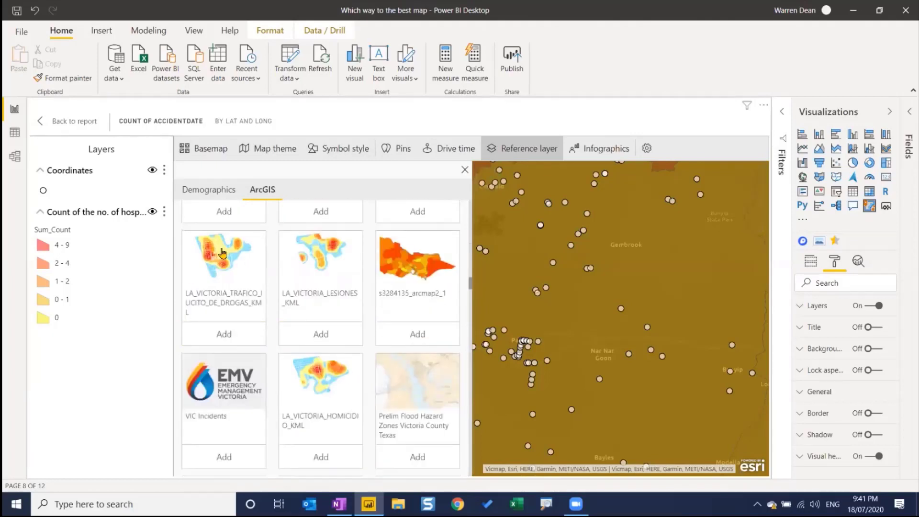
scroll(341, 336, down, 3)
scroll(346, 335, down, 5)
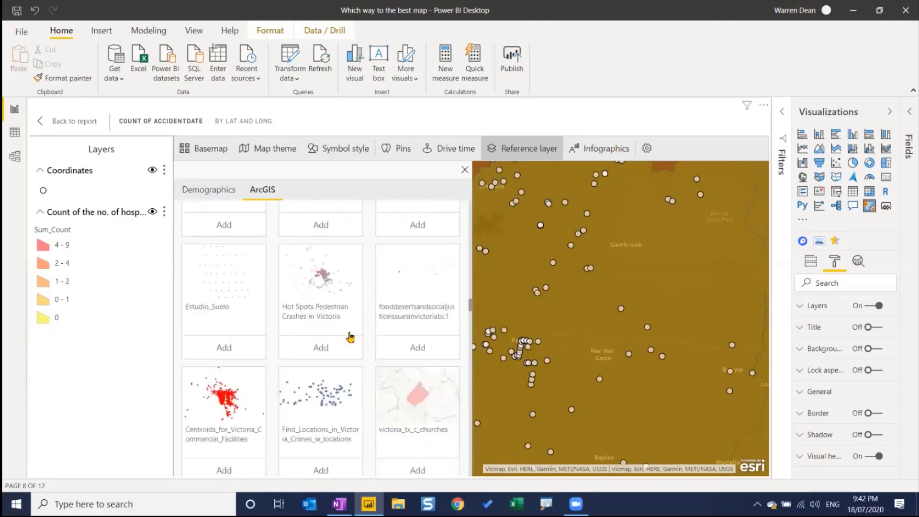
scroll(351, 331, down, 10)
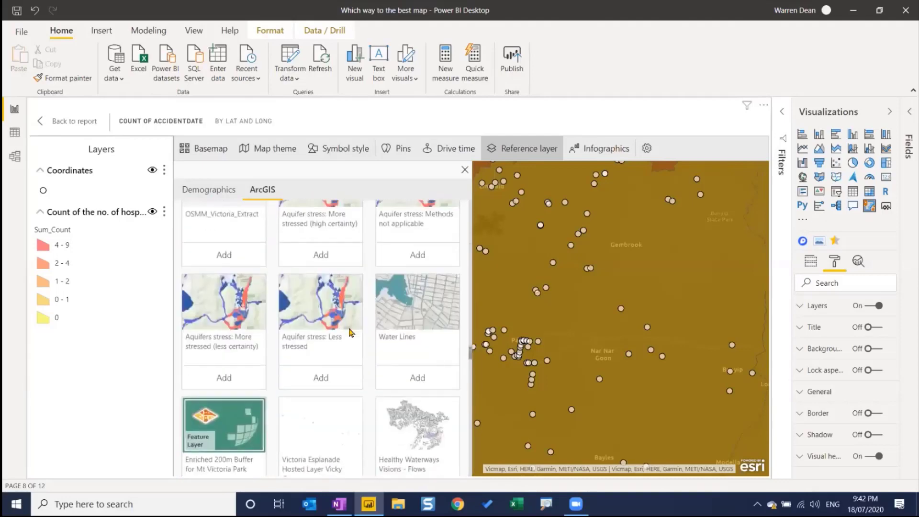
scroll(335, 323, down, 10)
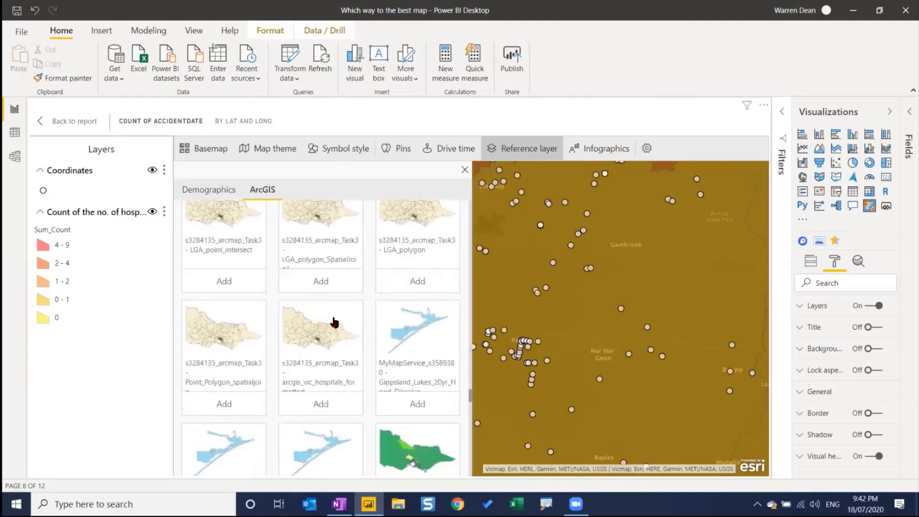
scroll(330, 324, down, 8)
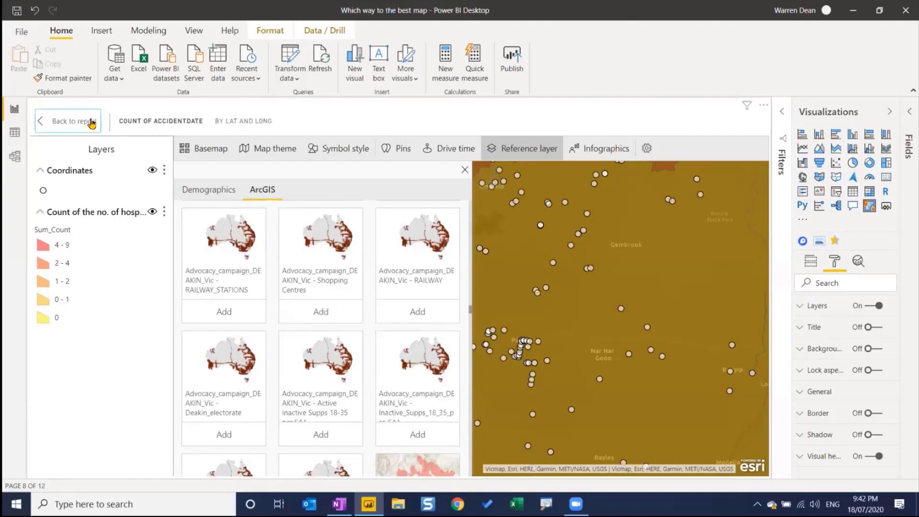
click(93, 123)
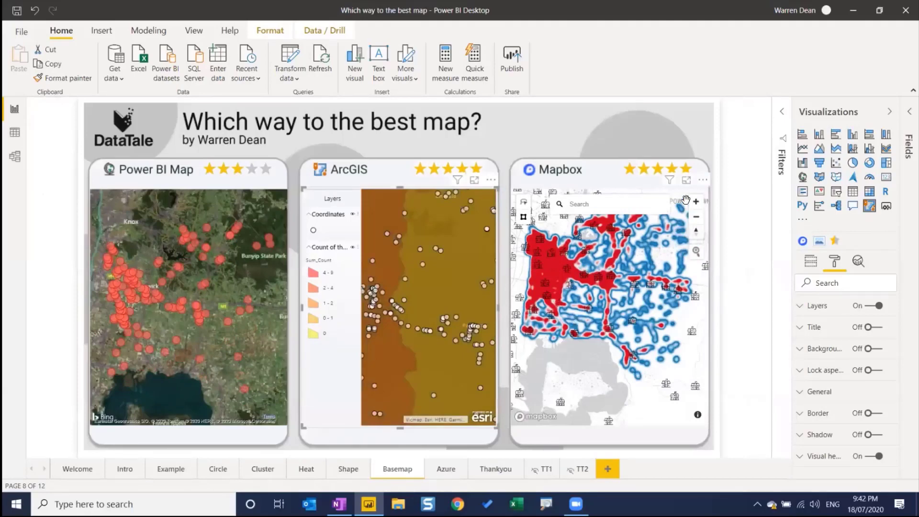
Step: Examine the Mapbox basemap map in focus mode, comparing the accident heatmap's hot spots with the building icons southeast of Melbourne
click(688, 183)
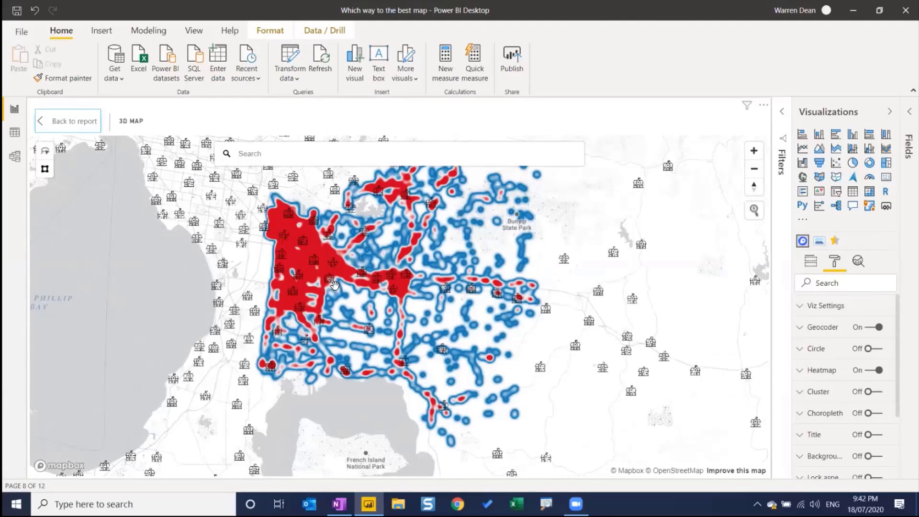
scroll(334, 284, up, 3)
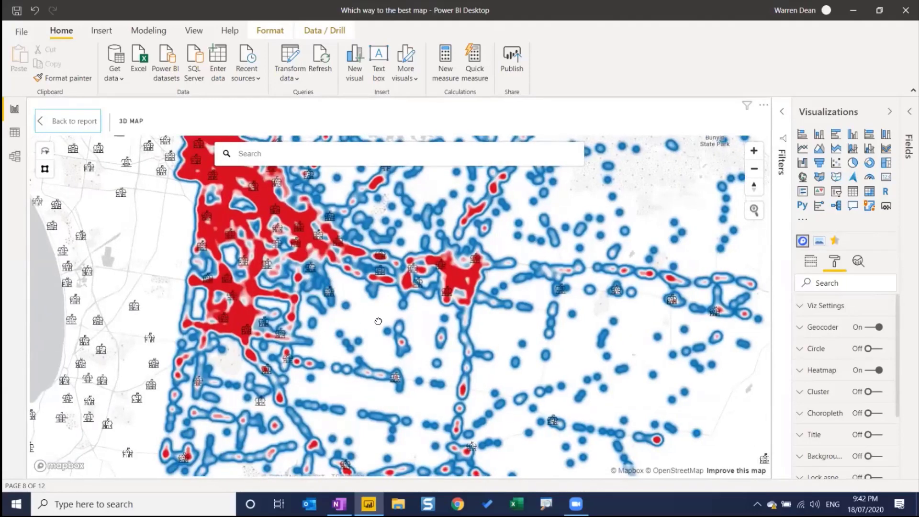
scroll(377, 322, up, 3)
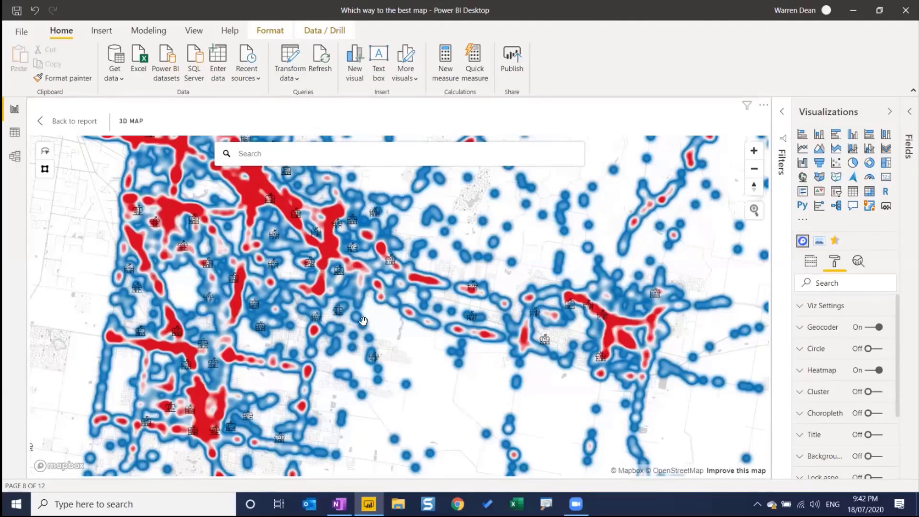
scroll(402, 309, up, 2)
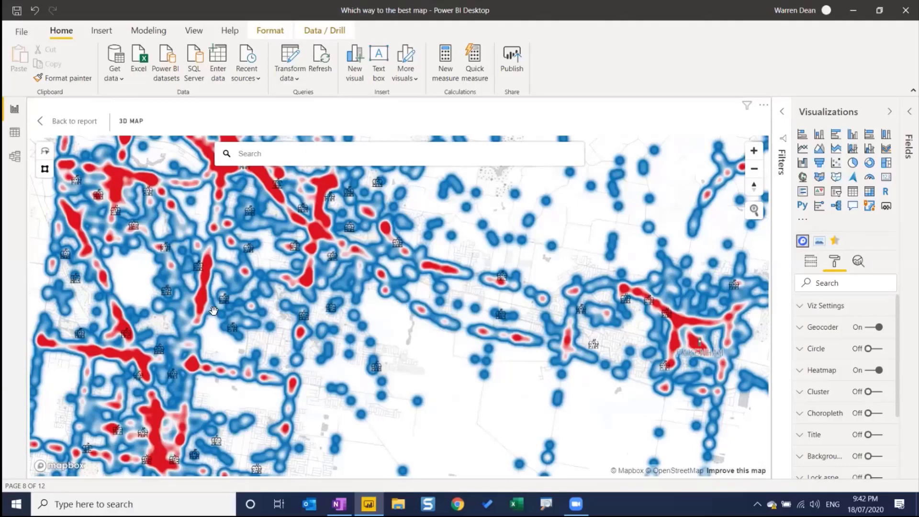
drag(214, 311, 366, 328)
drag(227, 302, 310, 313)
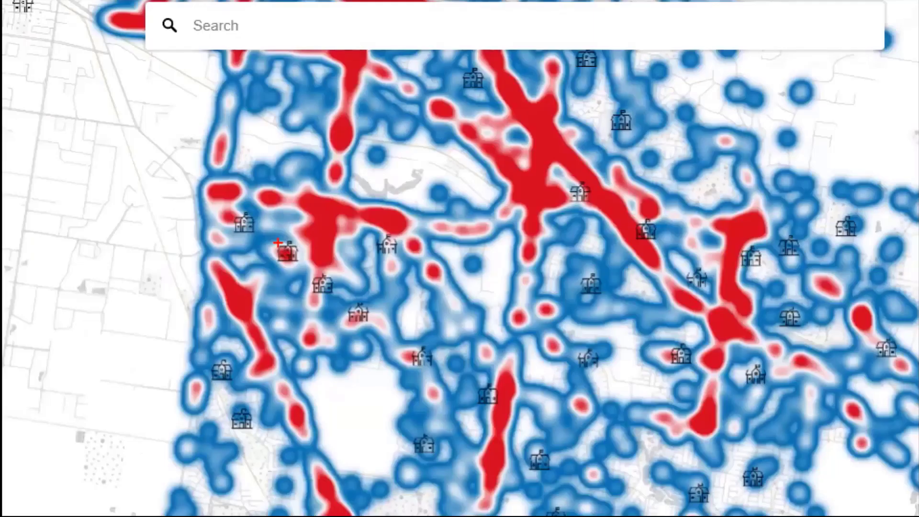
mouse_move(277, 243)
mouse_down()
mouse_move(268, 261)
mouse_move(266, 249)
mouse_up()
drag(644, 221, 637, 253)
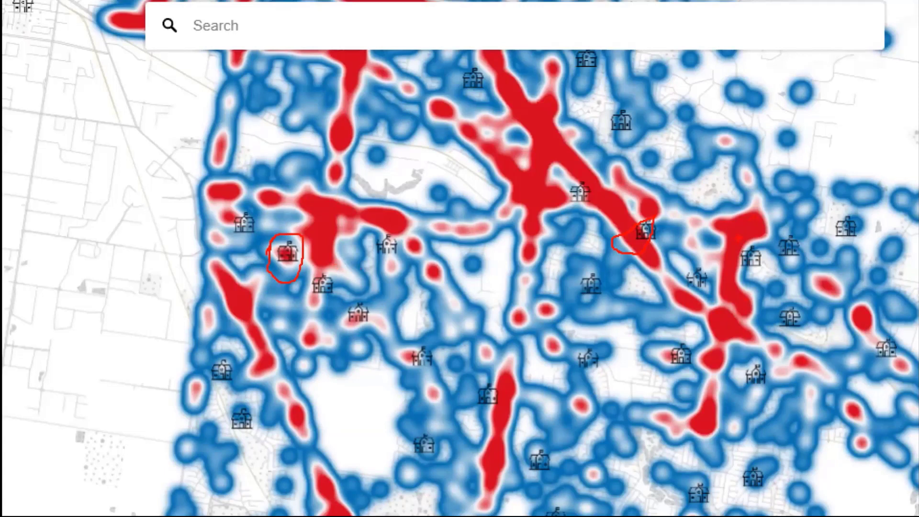
mouse_move(739, 238)
mouse_down()
mouse_move(776, 262)
mouse_move(758, 240)
mouse_up()
mouse_move(238, 213)
mouse_down()
mouse_move(235, 242)
mouse_move(260, 216)
mouse_up()
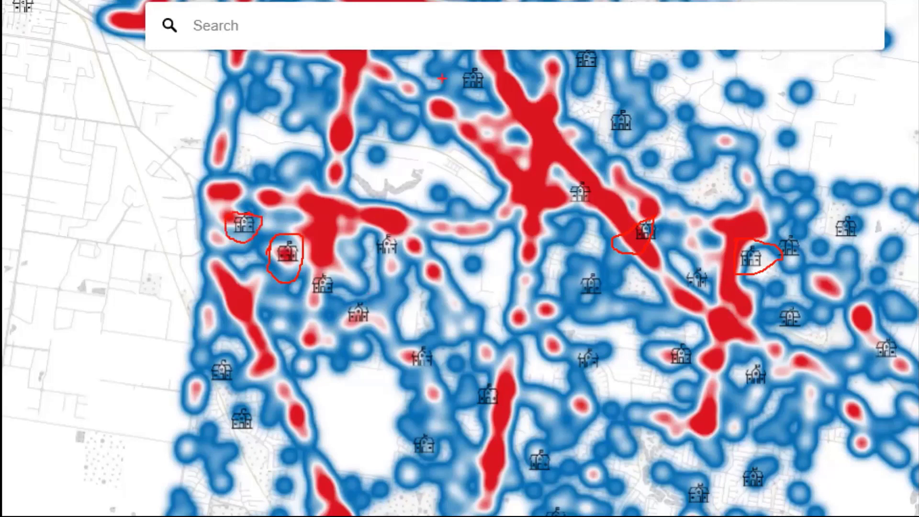
drag(453, 71, 458, 95)
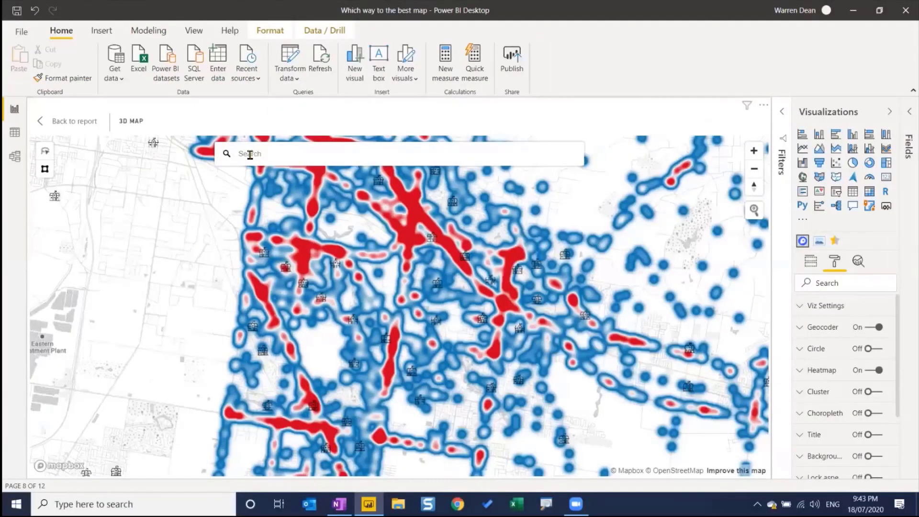
Step: Locate Berwick, Victoria, Australia on the Mapbox map, examine the accident heatmap around it, and return to the Basemap page
click(257, 155)
text(berwick)
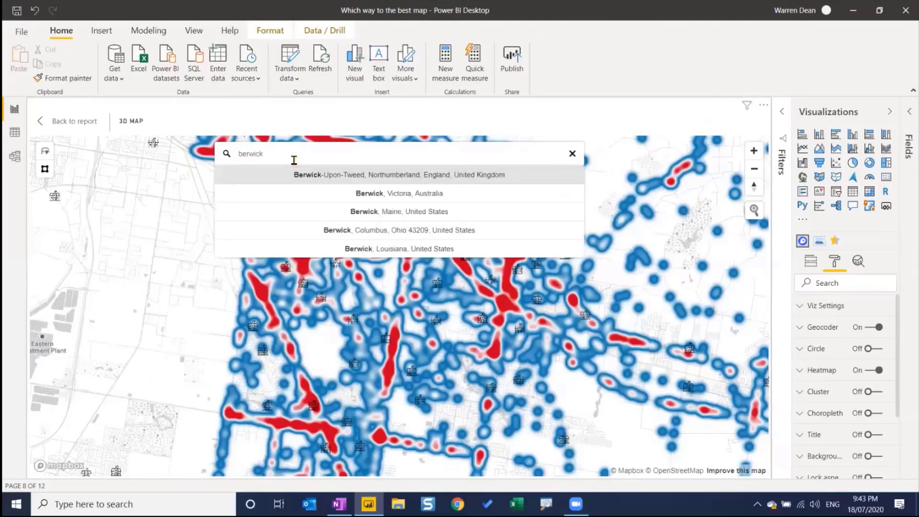
click(369, 194)
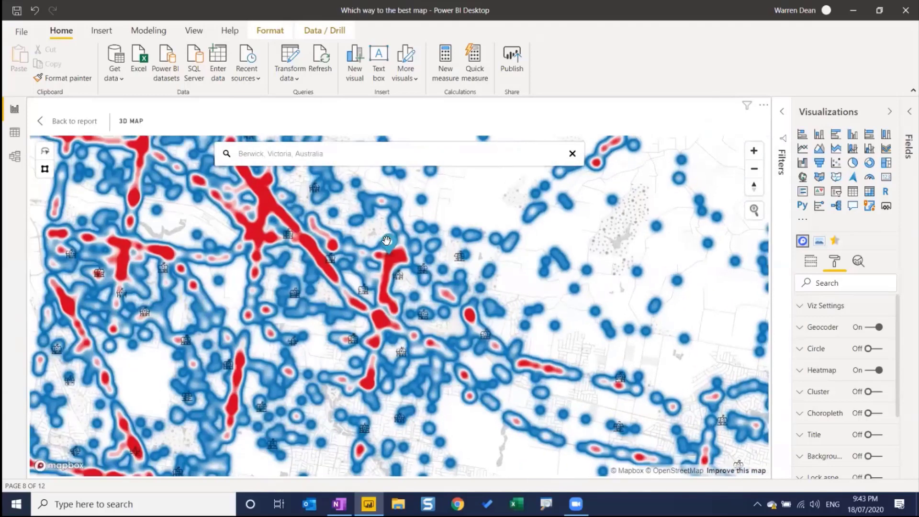
scroll(385, 241, up, 2)
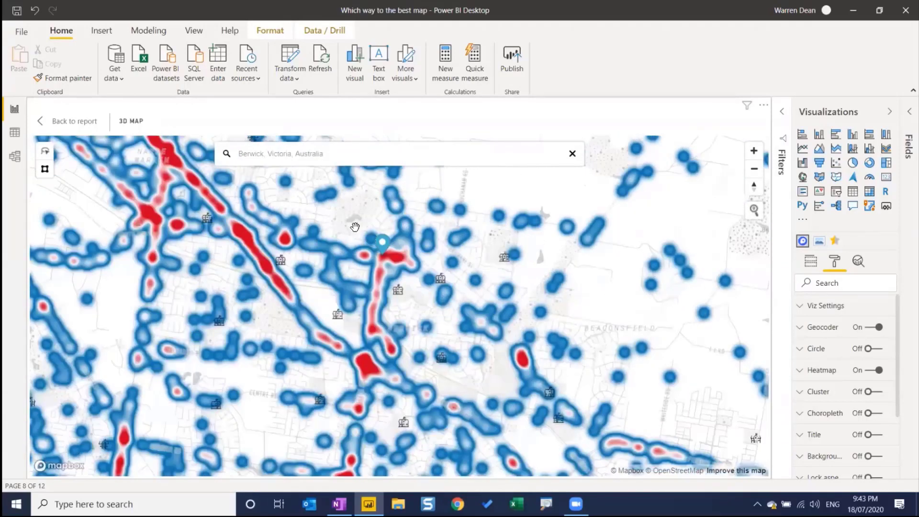
scroll(381, 248, up, 2)
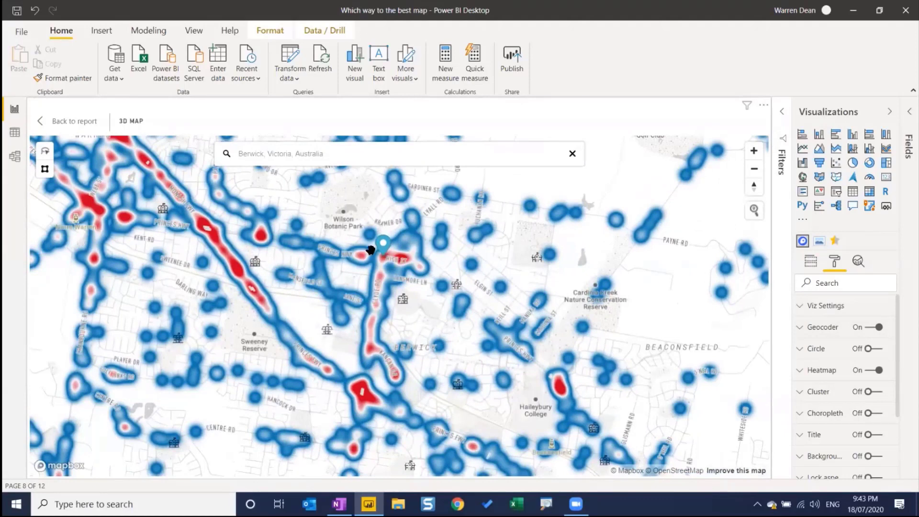
scroll(371, 250, down, 3)
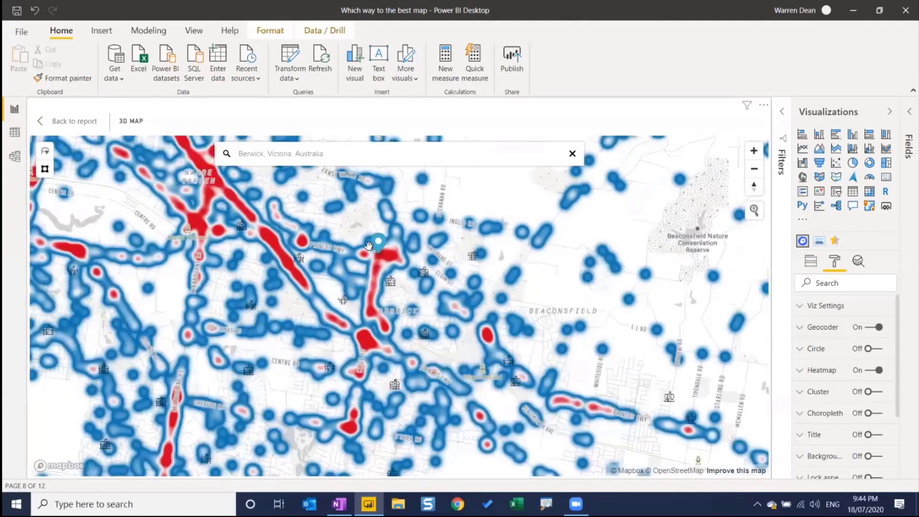
click(46, 126)
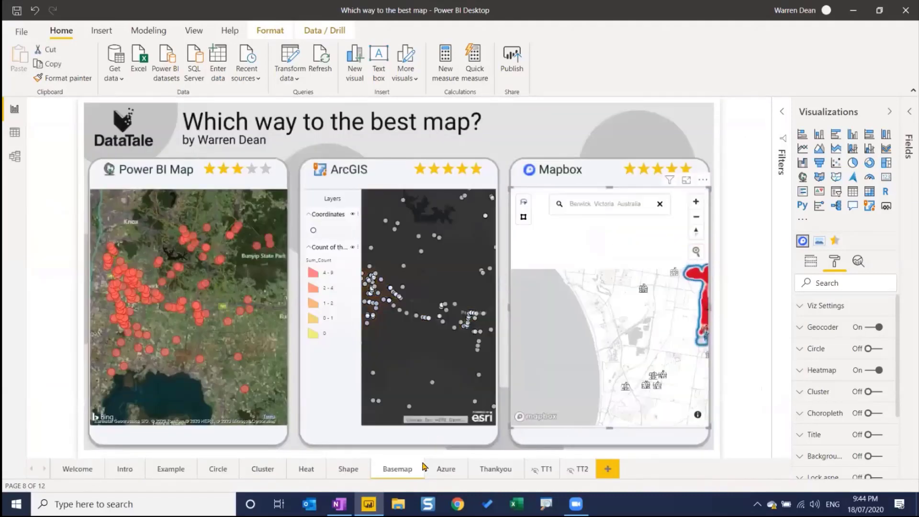
Step: Open the Azure page and examine the 3D accident columns over Victoria at closer zoom levels
click(455, 471)
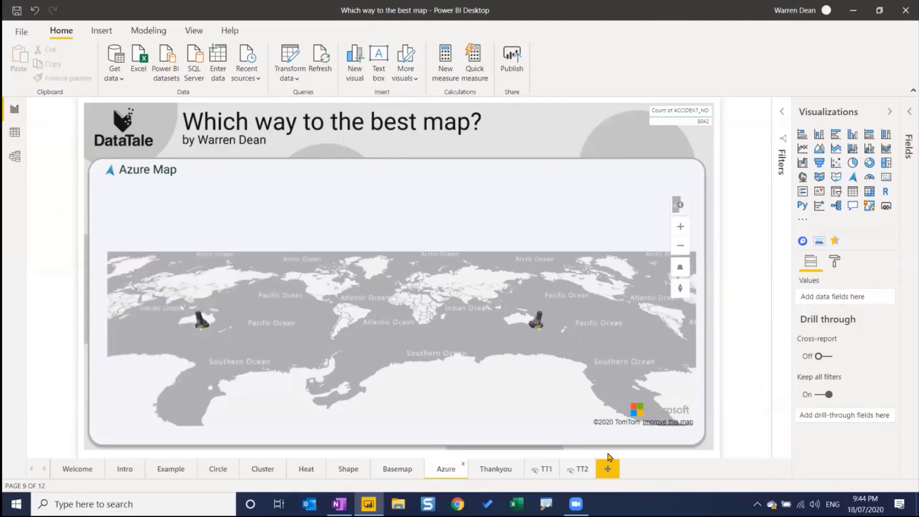
drag(531, 352, 421, 344)
scroll(416, 338, up, 3)
scroll(414, 335, up, 2)
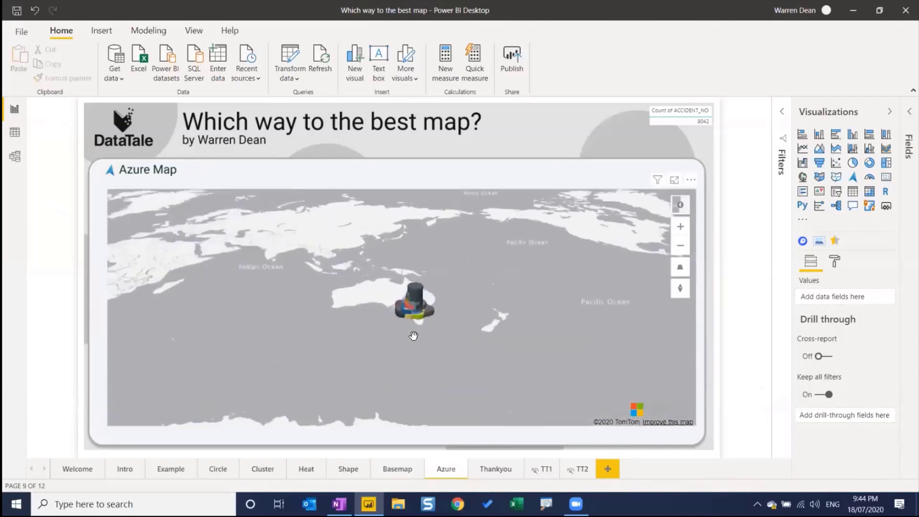
scroll(416, 335, up, 2)
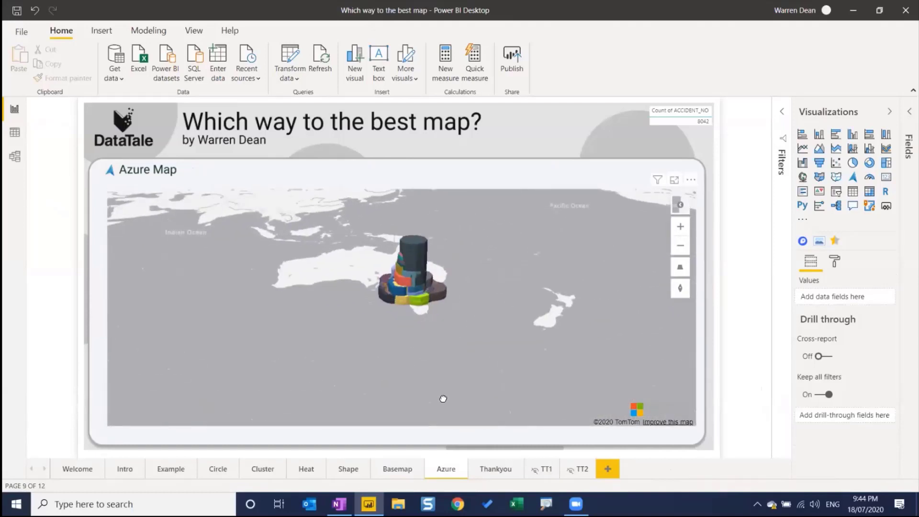
scroll(444, 381, up, 2)
scroll(417, 383, up, 2)
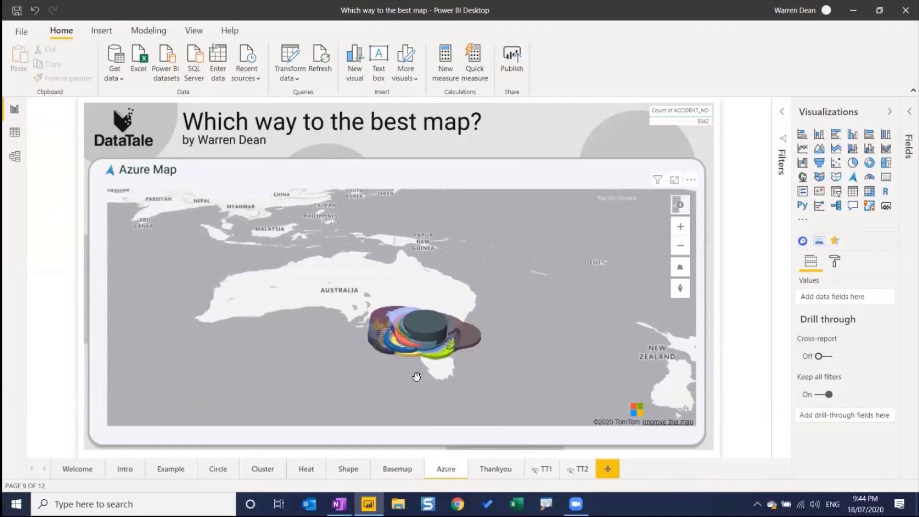
scroll(417, 362, up, 3)
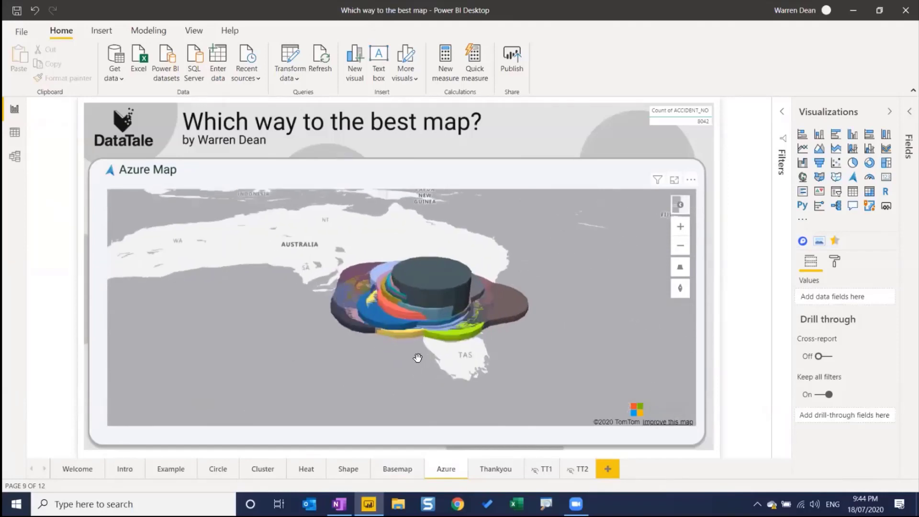
drag(424, 366, 422, 373)
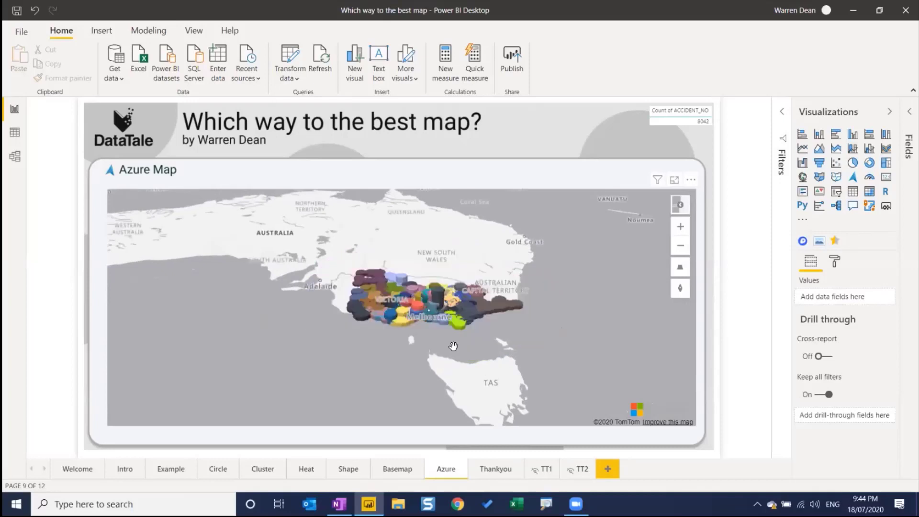
scroll(433, 313, up, 3)
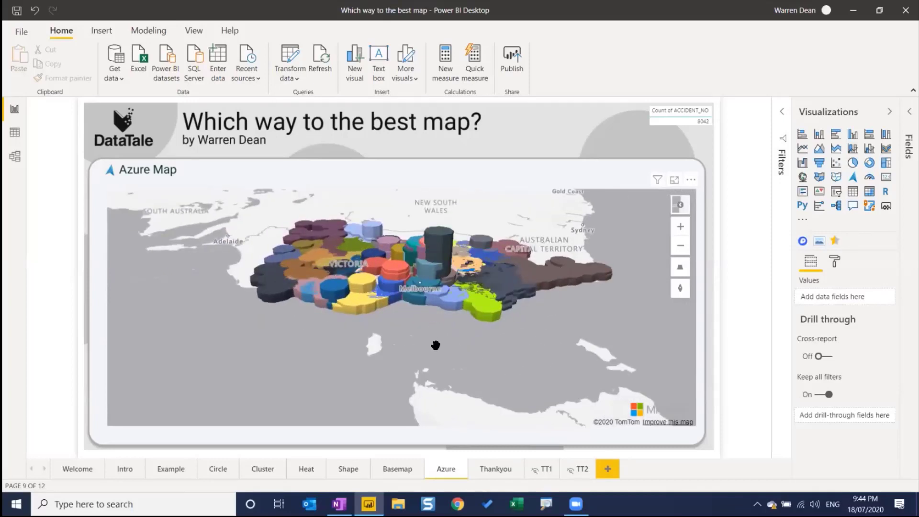
drag(435, 353, 432, 387)
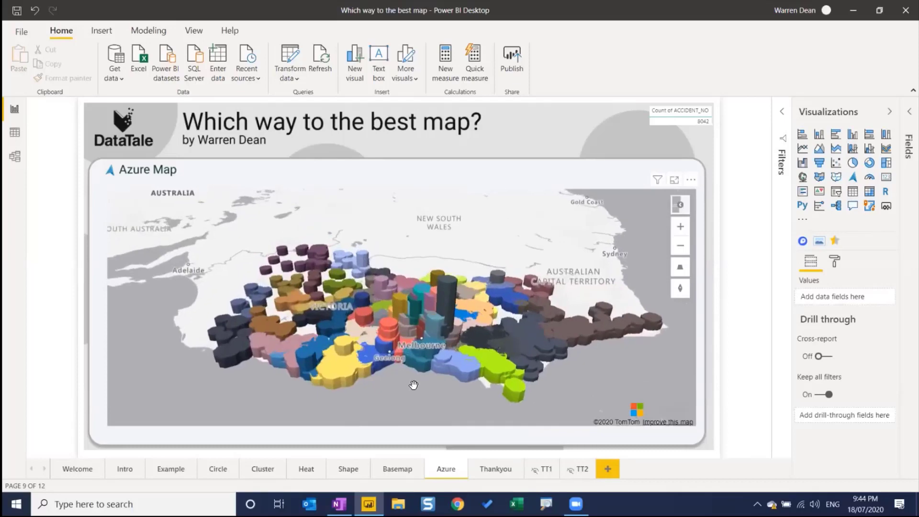
scroll(430, 383, up, 2)
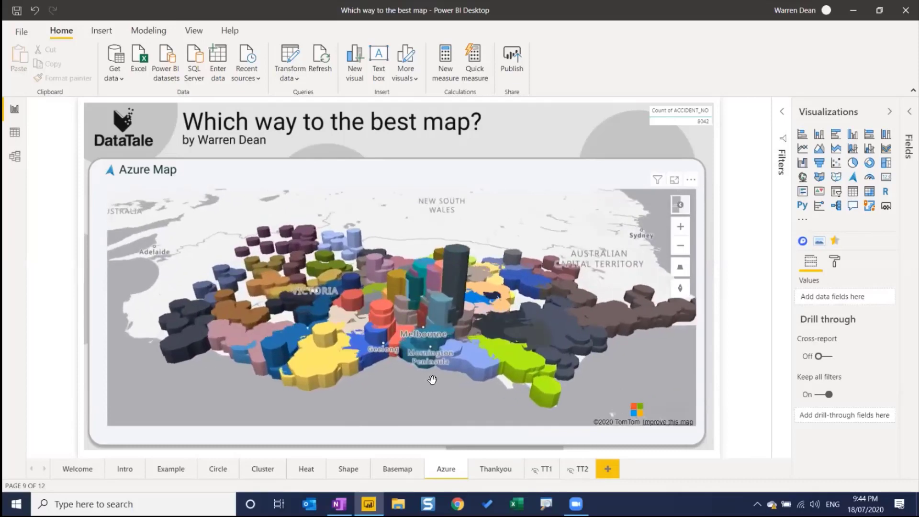
scroll(438, 380, up, 2)
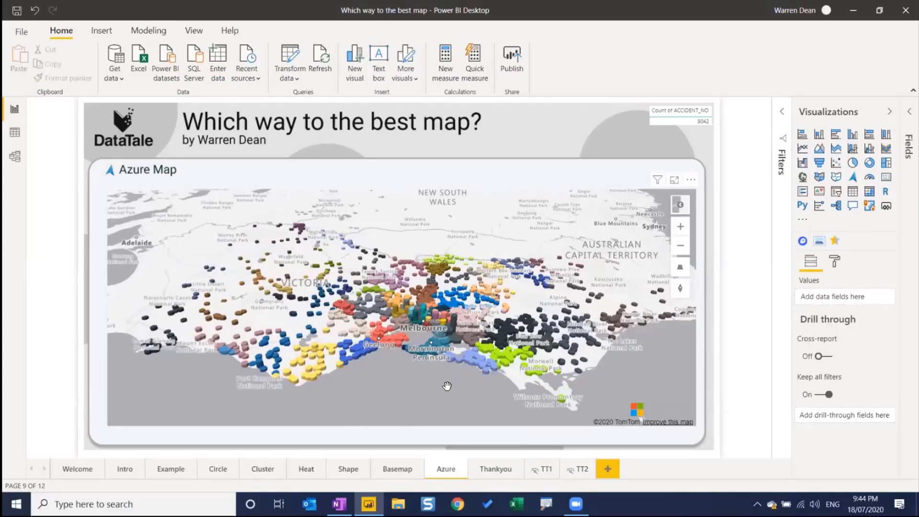
Step: Select the Azure map and inspect its formatting options, including the Reference Layer settings
click(834, 261)
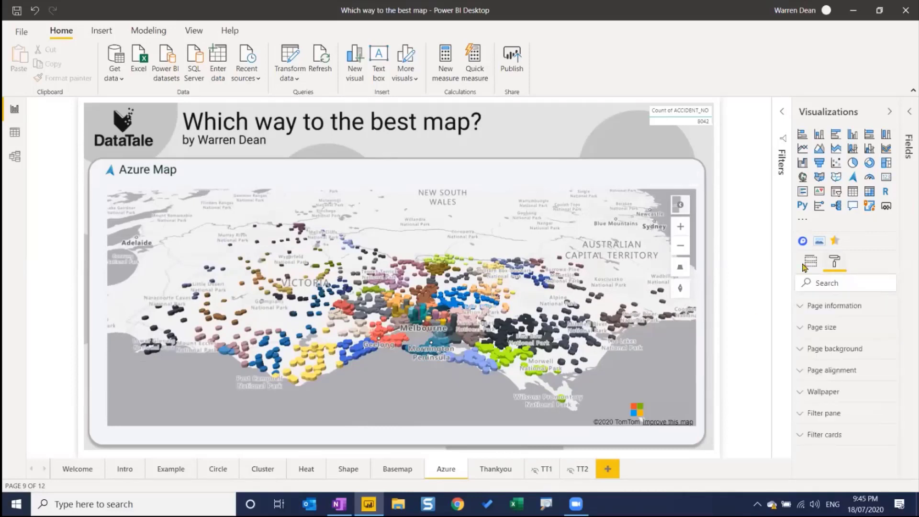
click(543, 192)
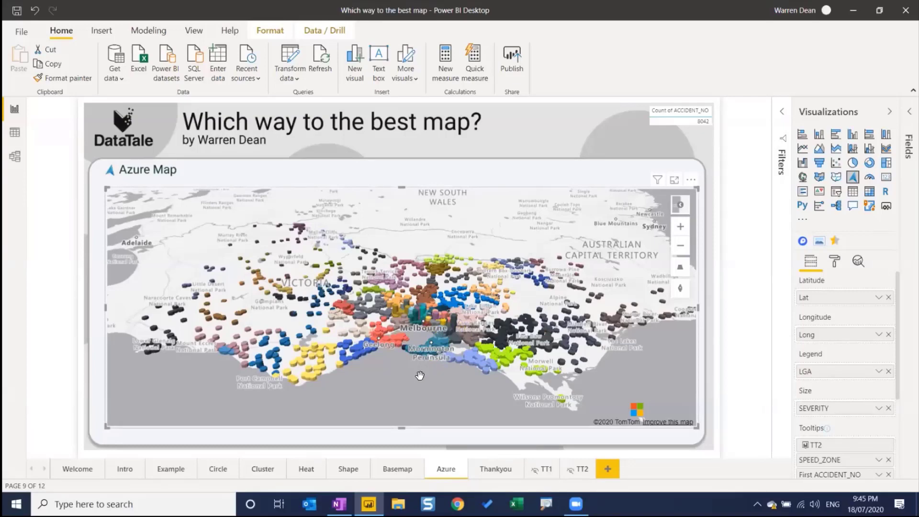
scroll(420, 377, up, 2)
scroll(419, 377, up, 2)
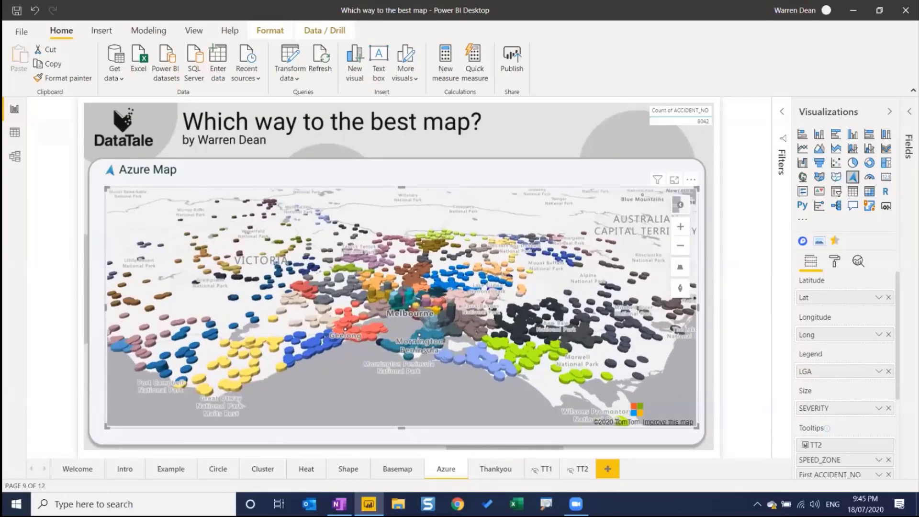
click(834, 261)
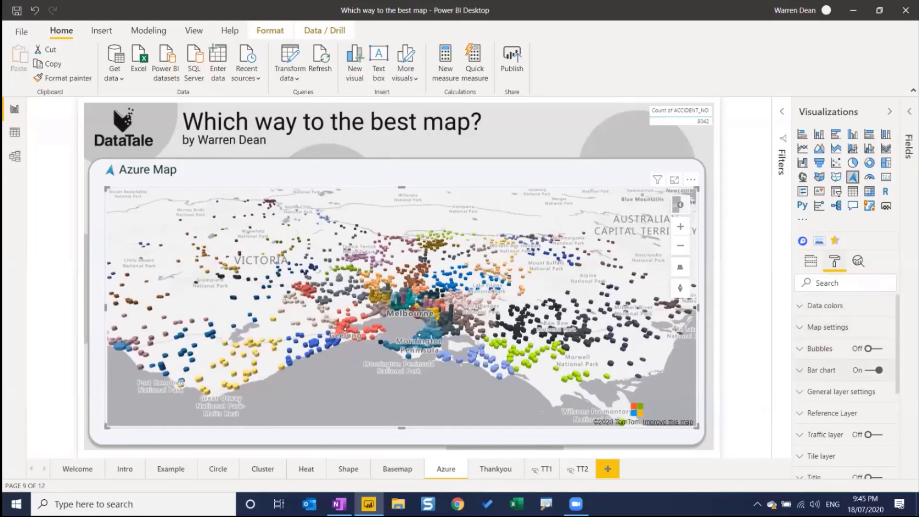
scroll(844, 383, down, 2)
click(819, 361)
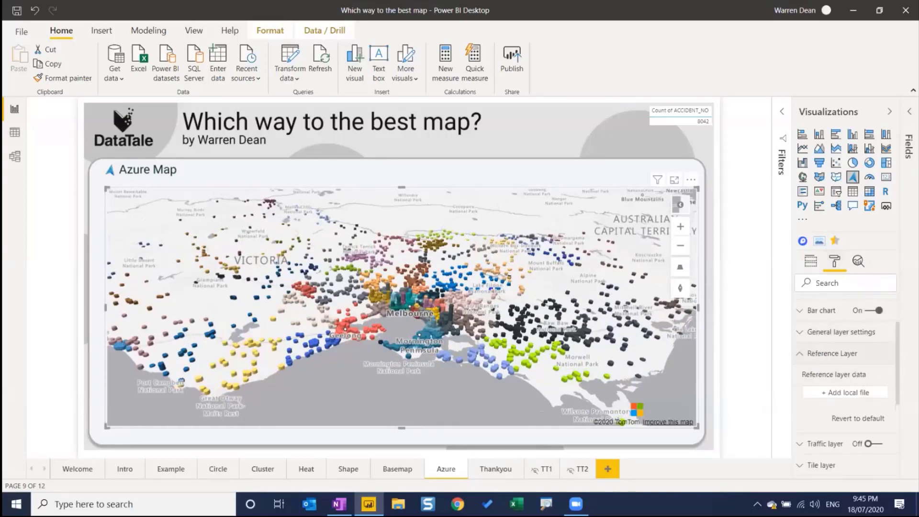
click(819, 353)
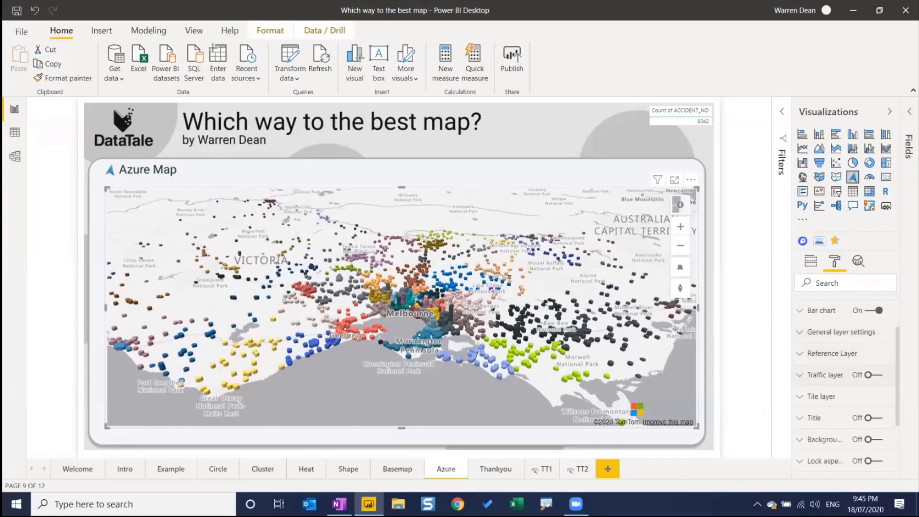
Step: Turn on the Azure map's Traffic layer and enable its Show incidents option
click(820, 375)
click(873, 374)
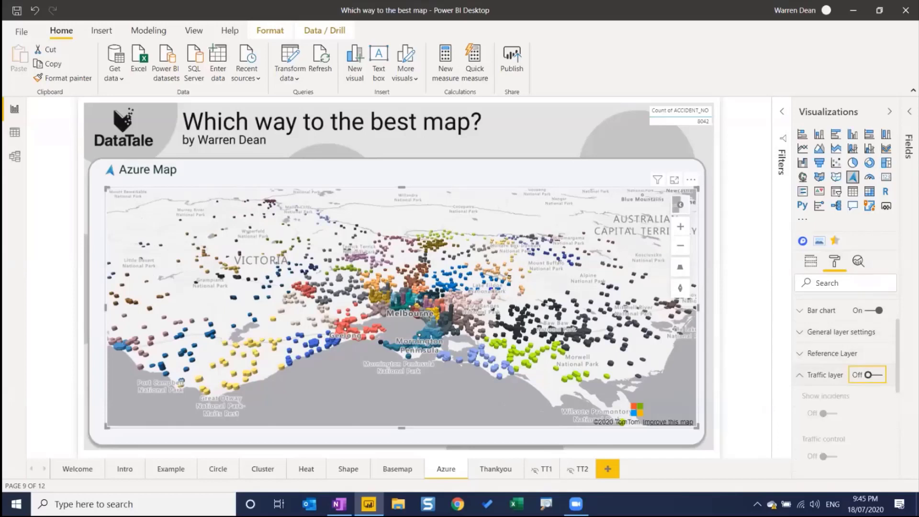
scroll(847, 385, down, 1)
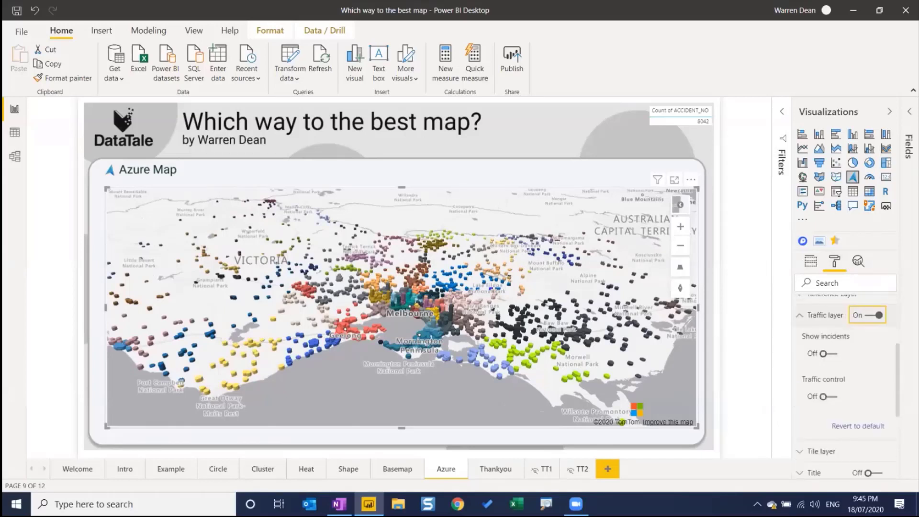
click(823, 354)
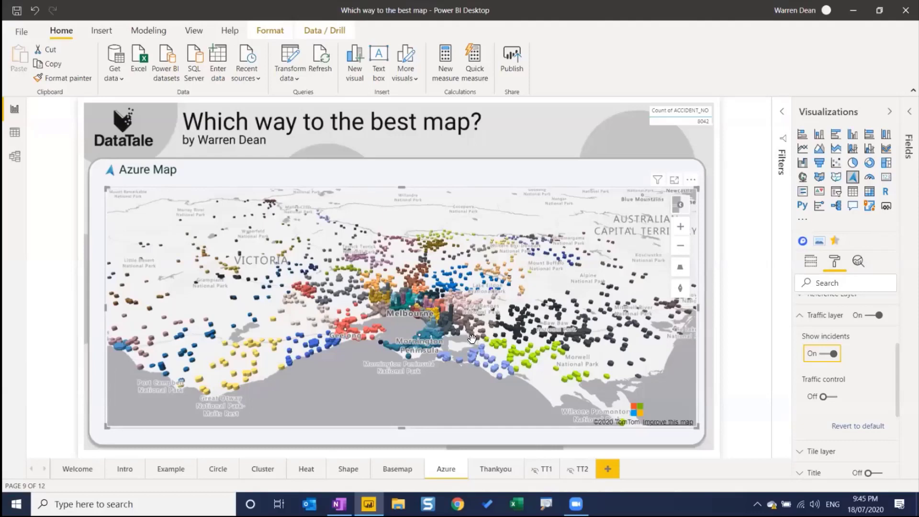
Step: Examine the traffic incidents southeast of Melbourne and open the details of the roadworks incident just north of Jam Jerrup
scroll(472, 338, up, 1)
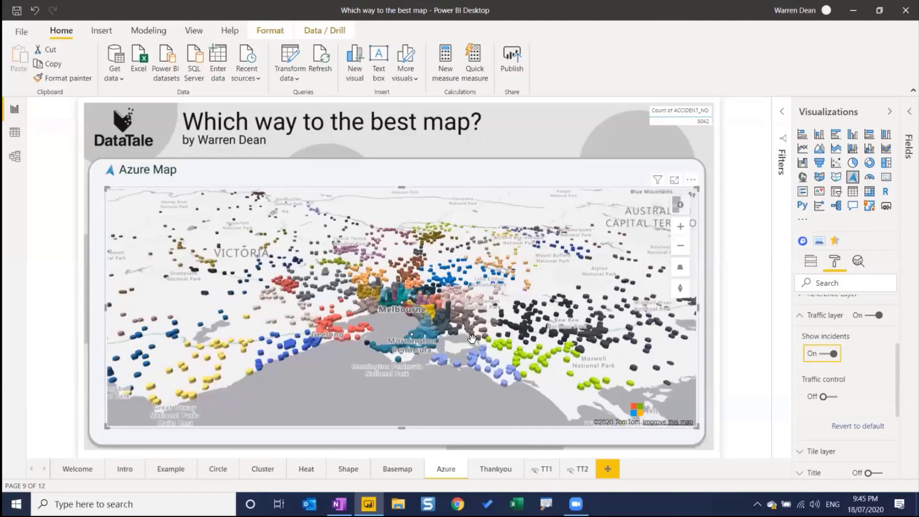
scroll(472, 339, up, 1)
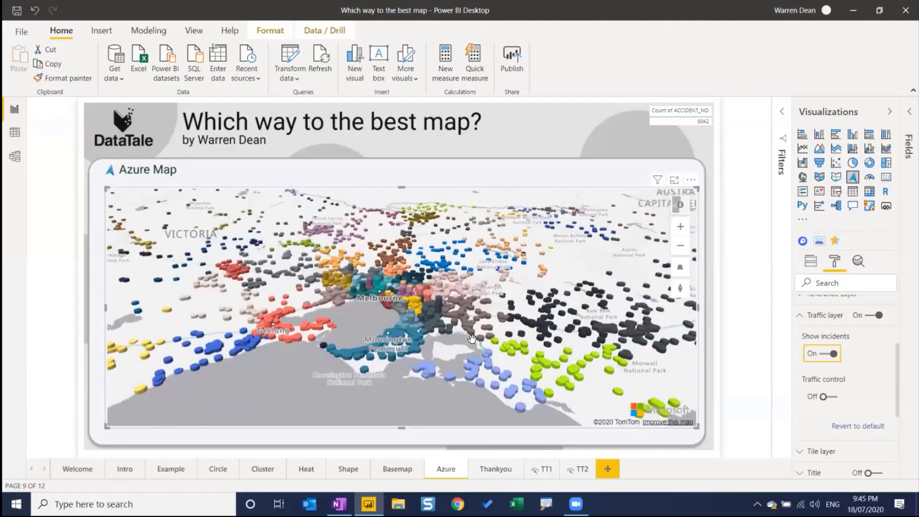
scroll(476, 340, up, 1)
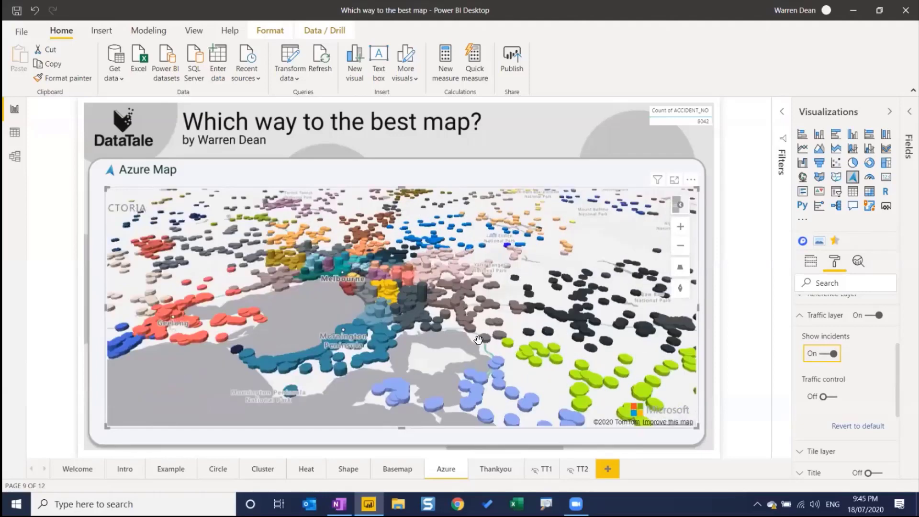
scroll(478, 339, up, 1)
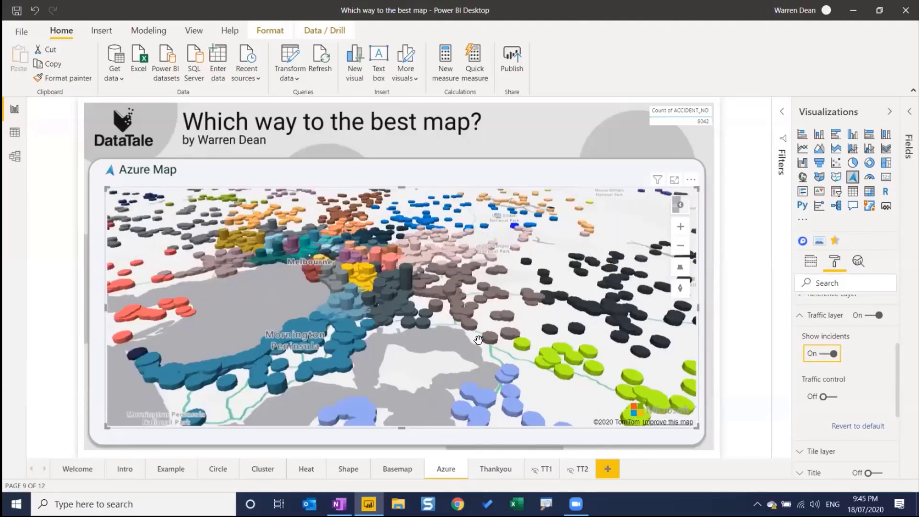
scroll(478, 339, up, 1)
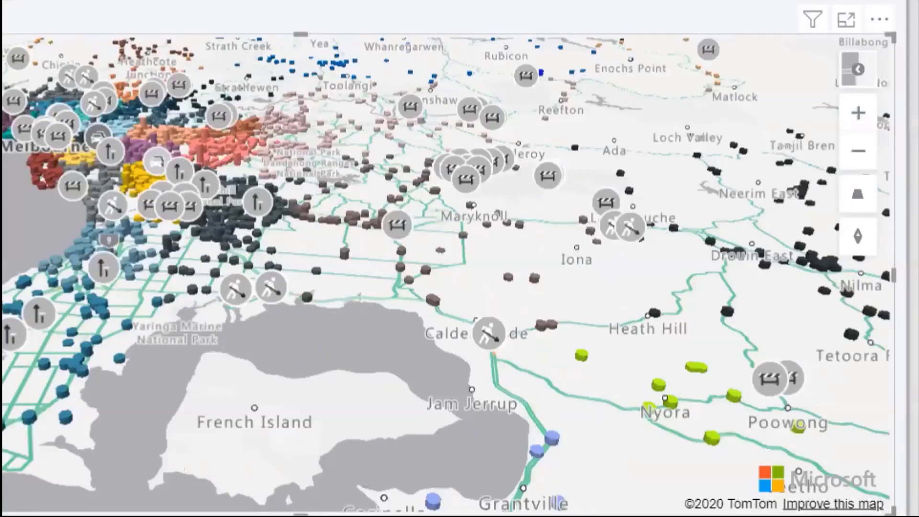
drag(477, 314, 475, 306)
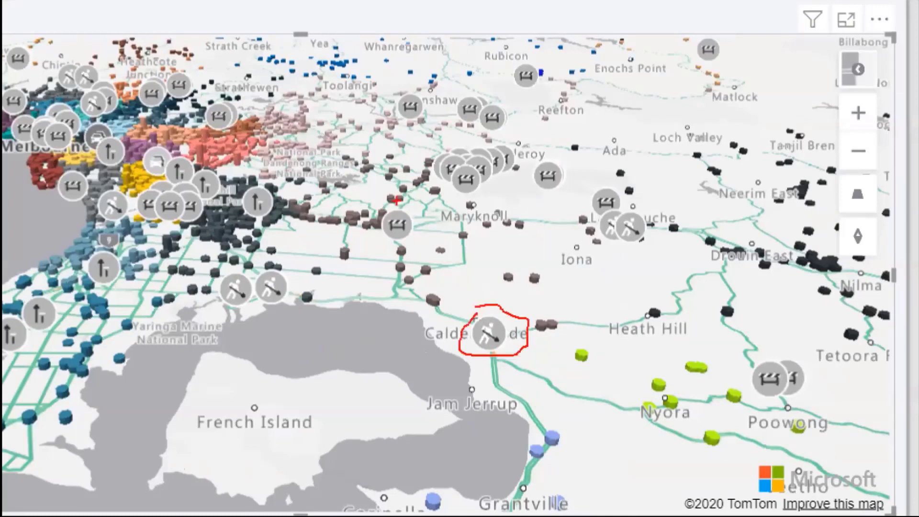
drag(397, 200, 412, 211)
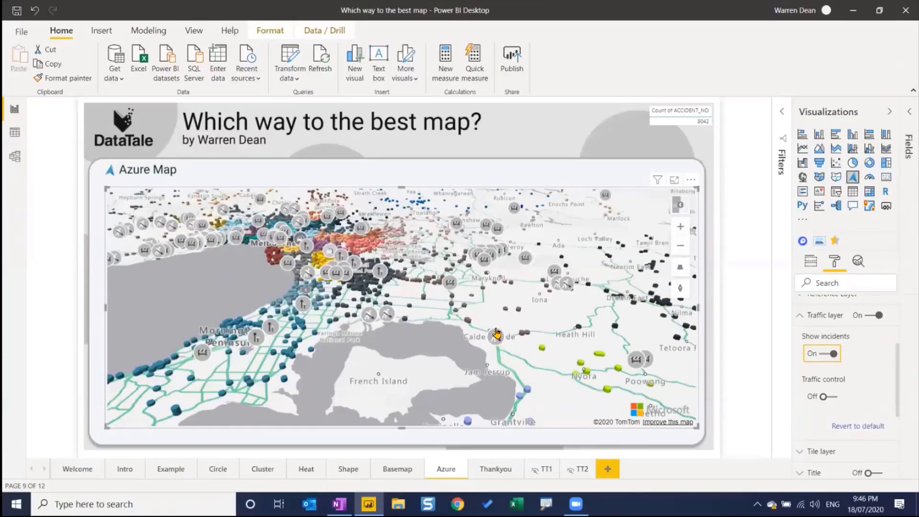
click(496, 337)
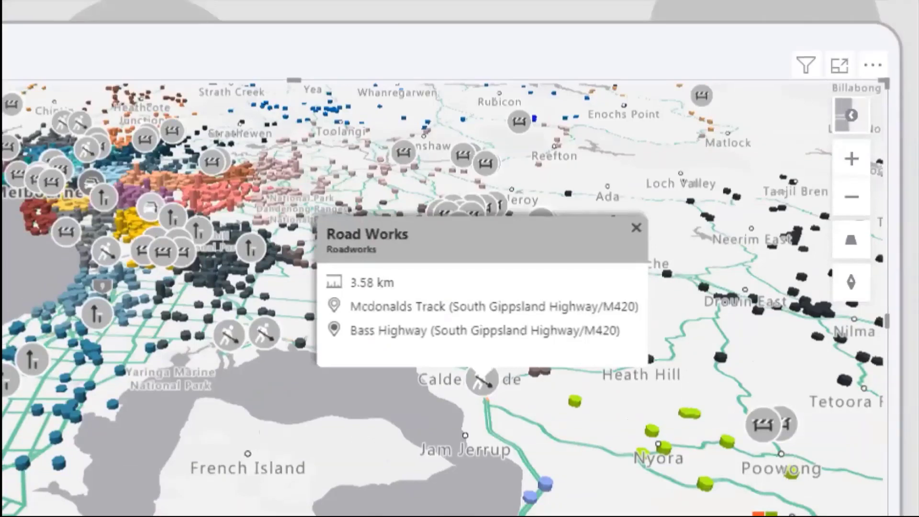
drag(335, 261, 404, 261)
drag(368, 324, 576, 318)
drag(346, 287, 400, 287)
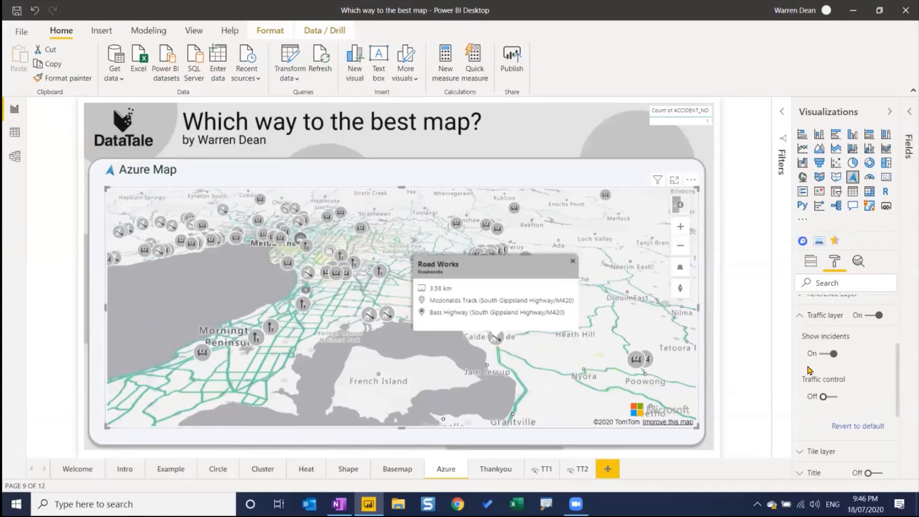
Step: Look through the Azure map's remaining formatting categories and open the Thankyou page
scroll(807, 376, down, 3)
scroll(807, 376, up, 3)
click(807, 320)
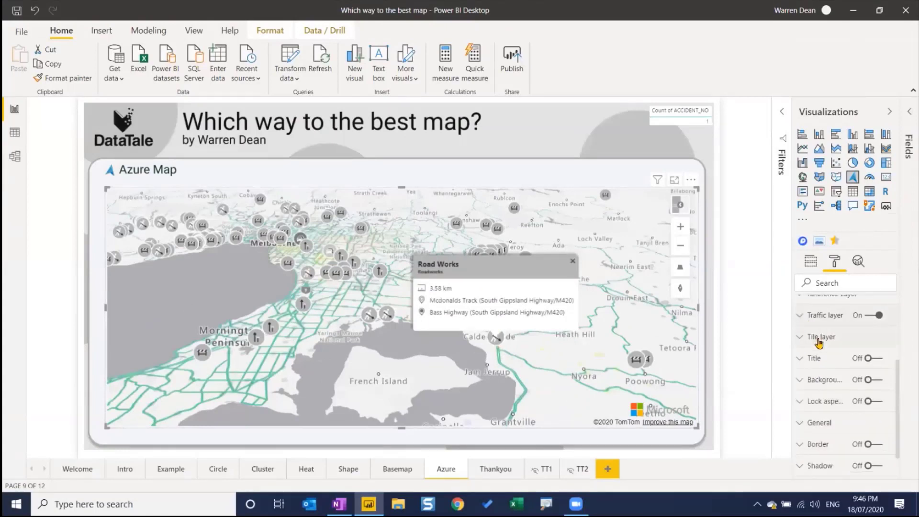
scroll(819, 342, up, 2)
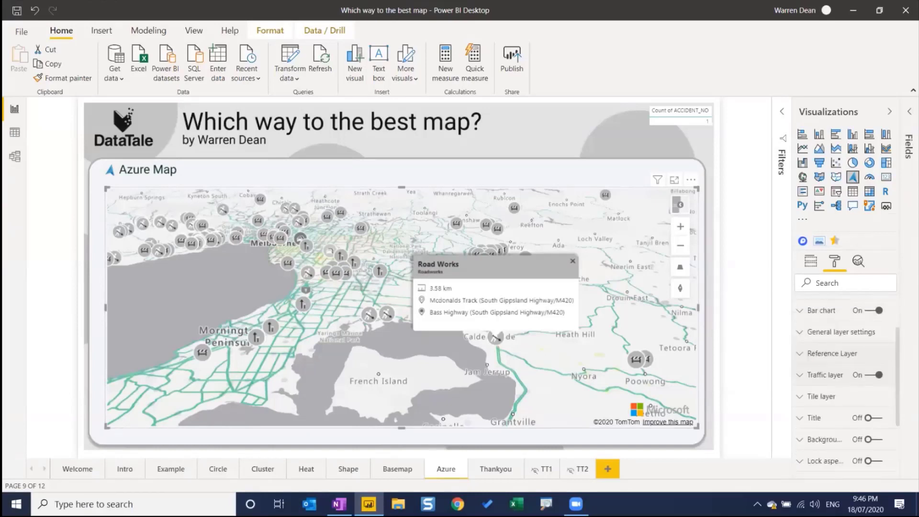
scroll(822, 355, up, 2)
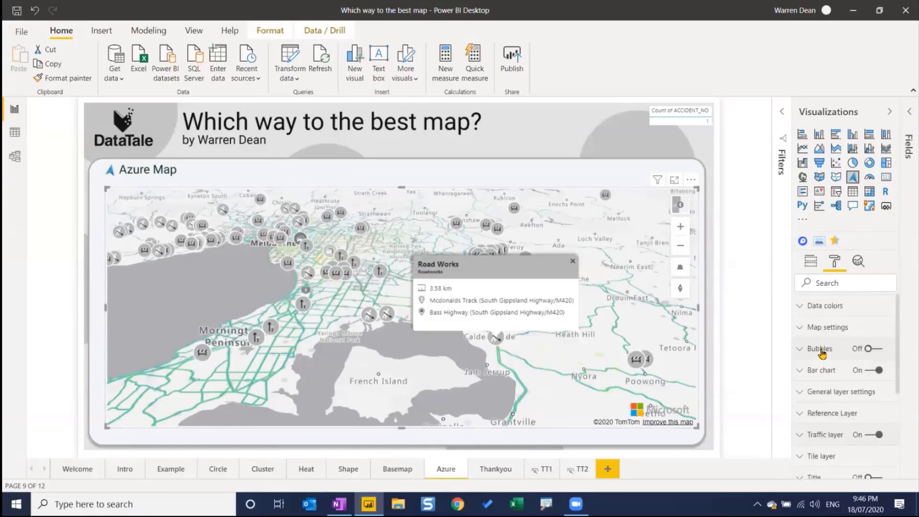
click(498, 470)
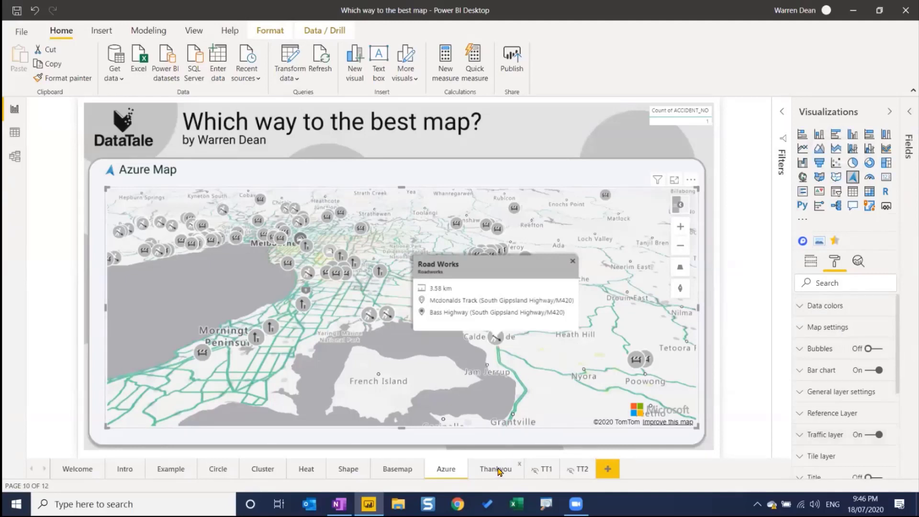